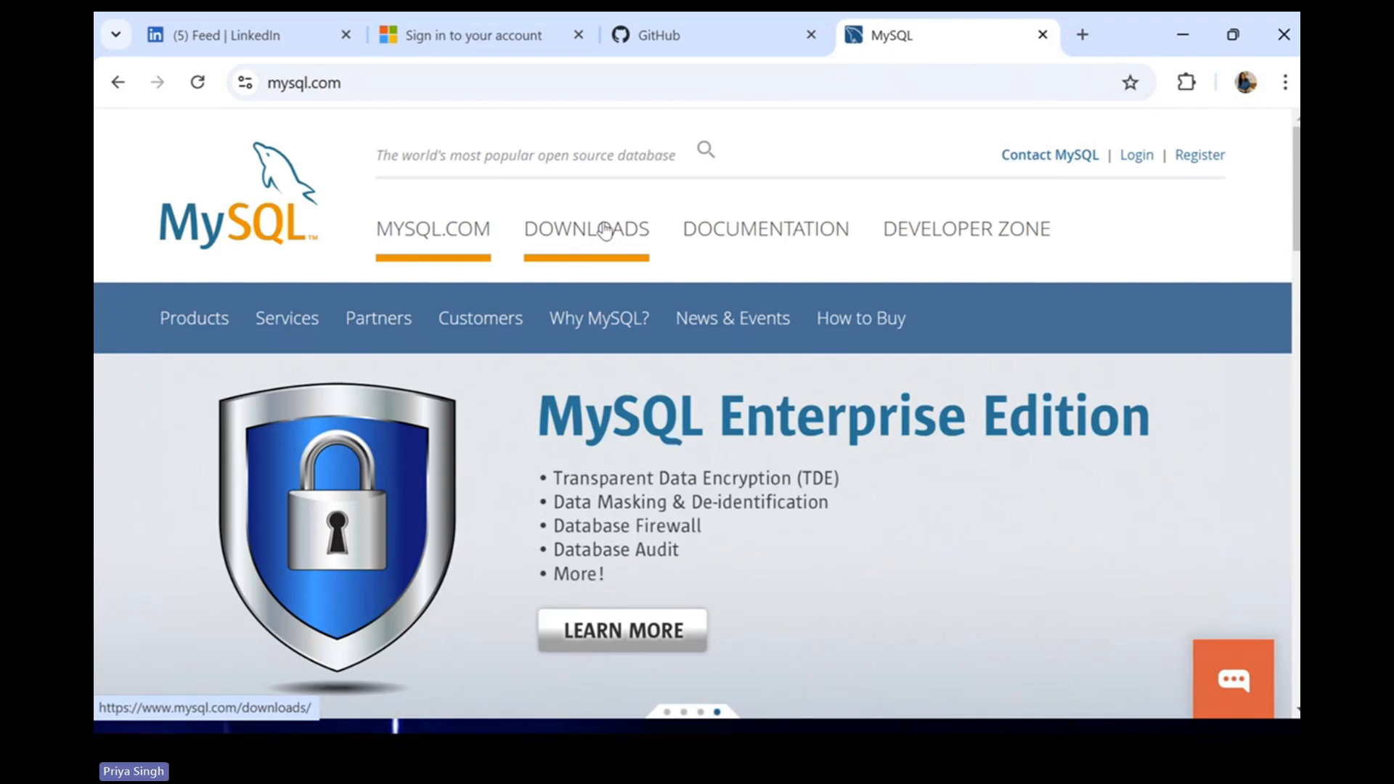
Go to the MySQL Community (GPL) Downloads page from the MySQL website's Downloads section.
{"action": "left_click", "coordinate": [602, 243]}
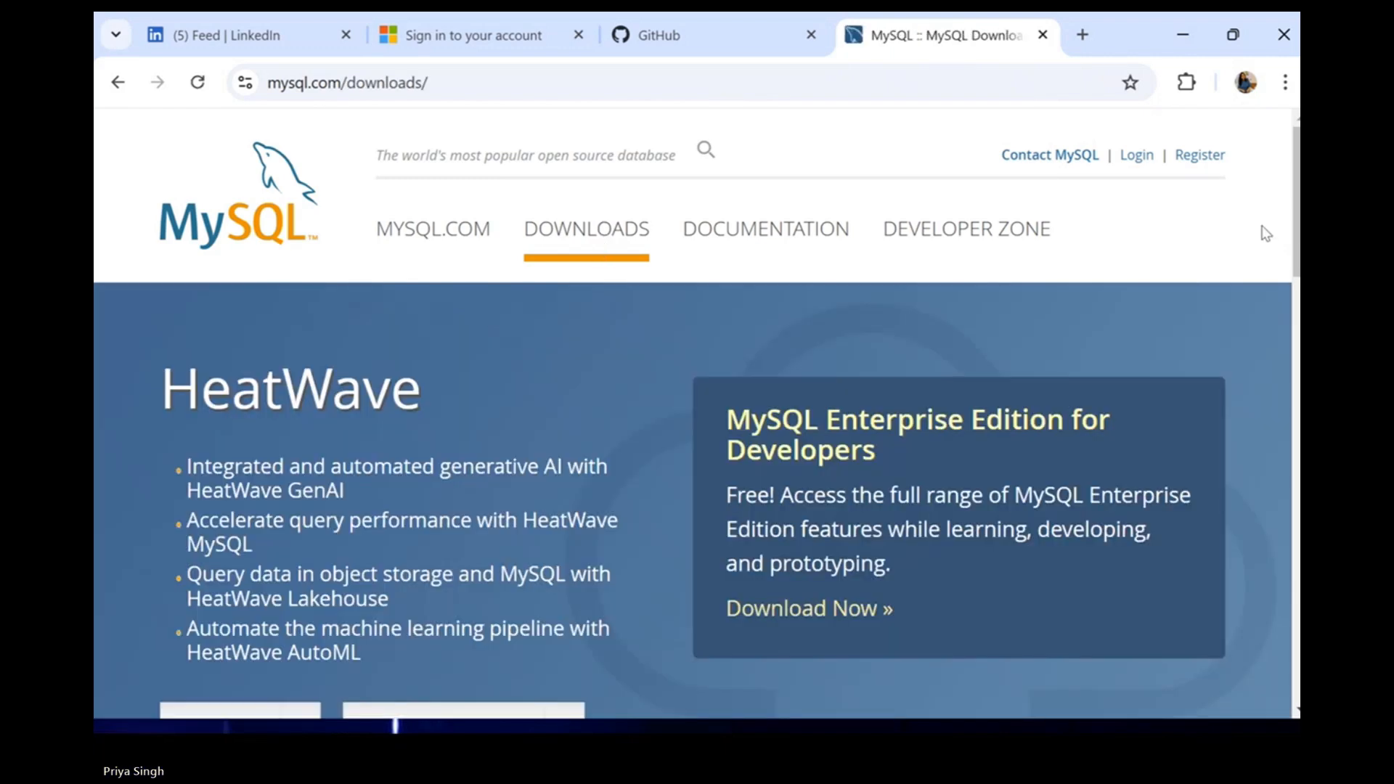
{"action": "scroll", "coordinate": [1298, 240], "scroll_direction": "down", "scroll_amount": 10}
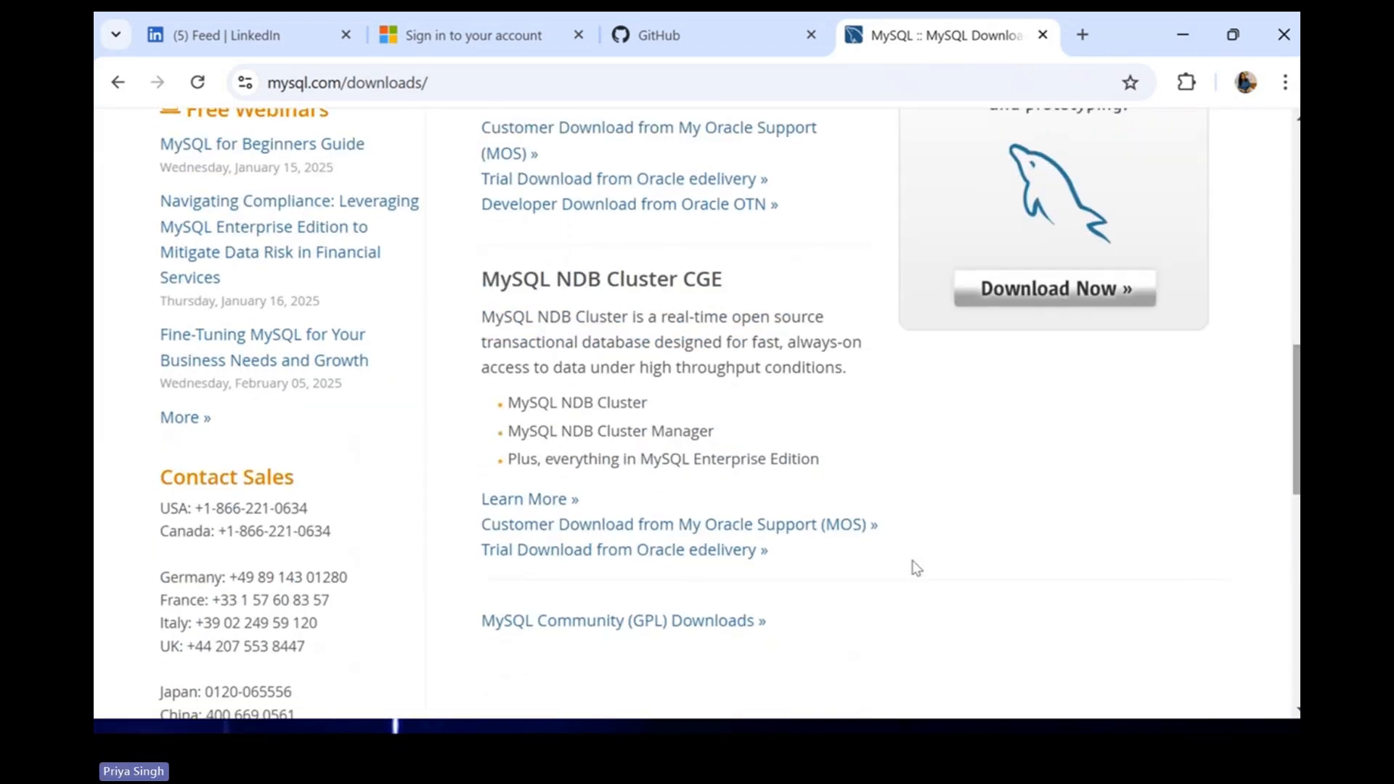
{"action": "left_click", "coordinate": [650, 633]}
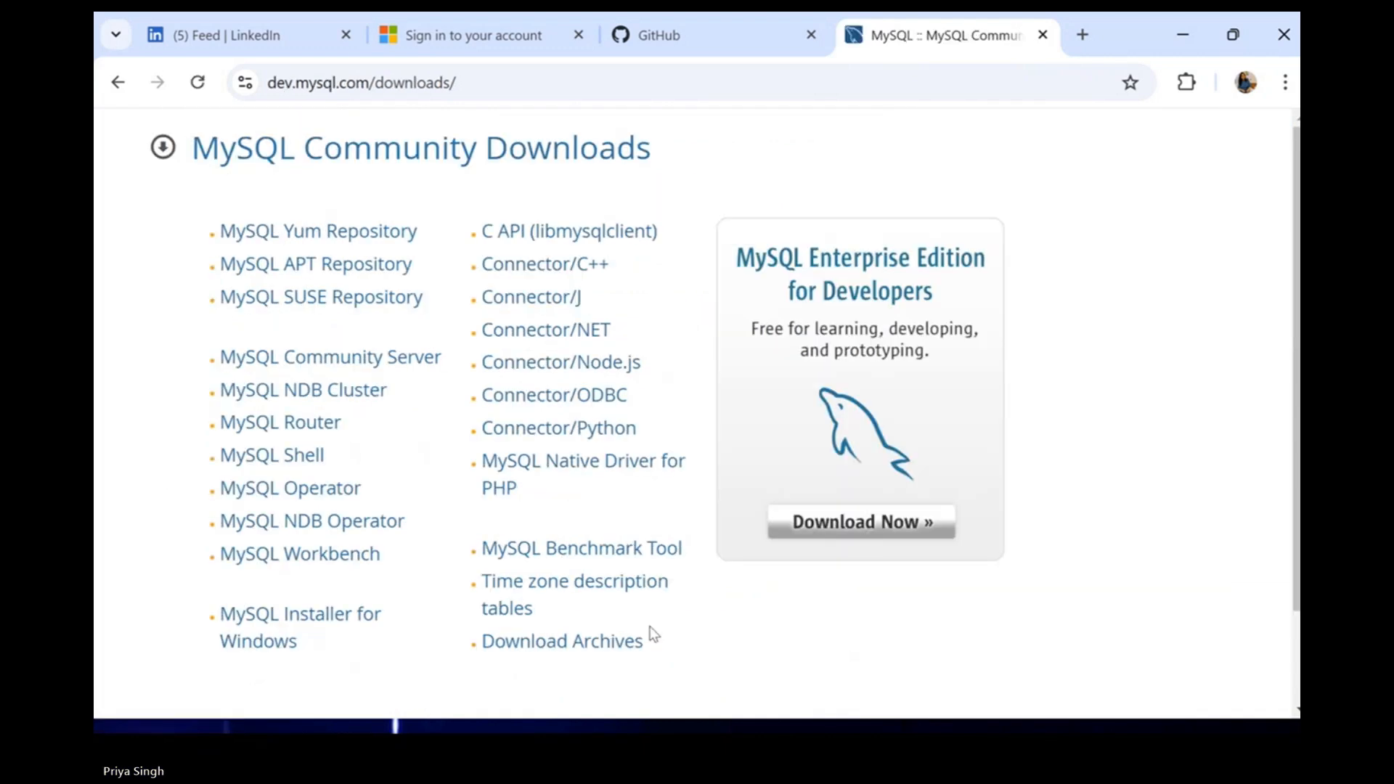
Open the MySQL Installer for Windows page and review the 8.0.40 web and full 32-bit MSI installers.
{"action": "left_click", "coordinate": [280, 624]}
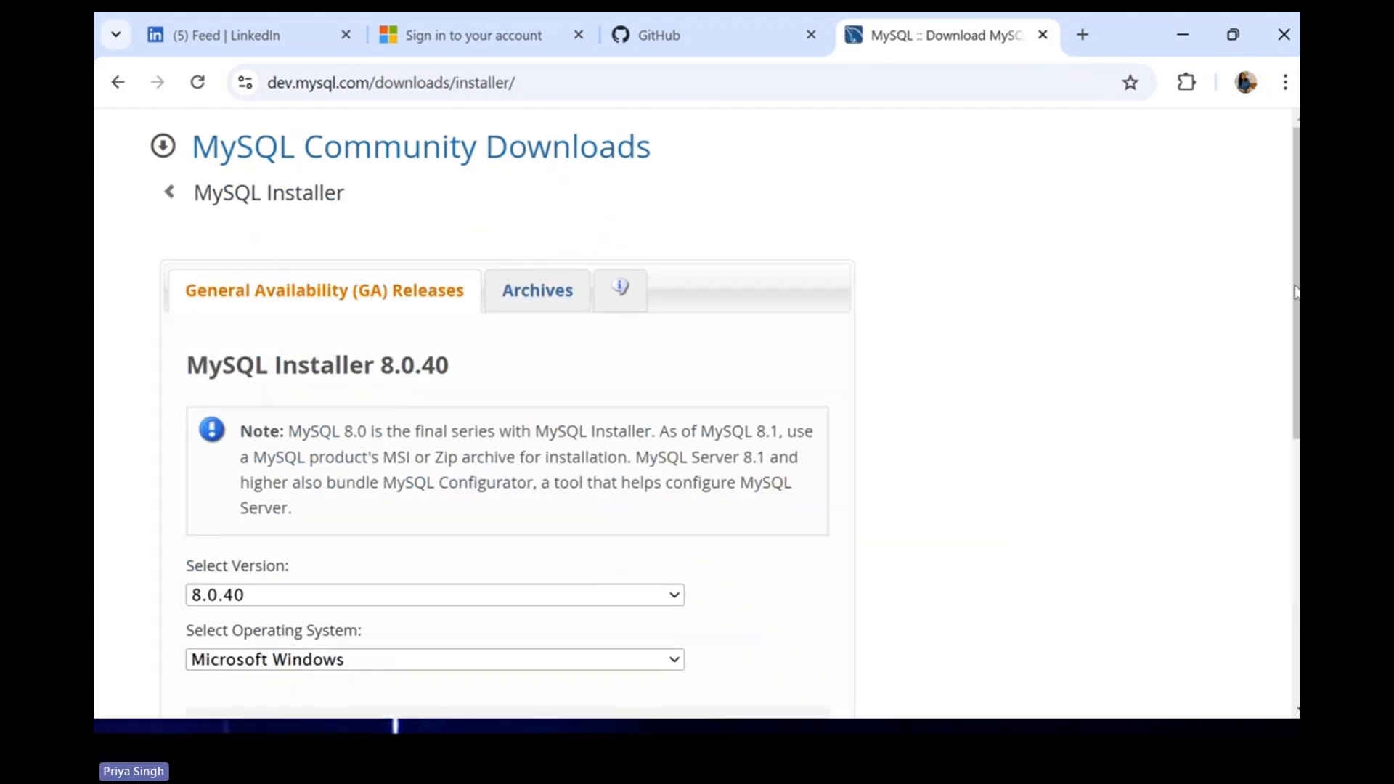
{"action": "scroll", "coordinate": [1296, 287], "scroll_direction": "down", "scroll_amount": 3}
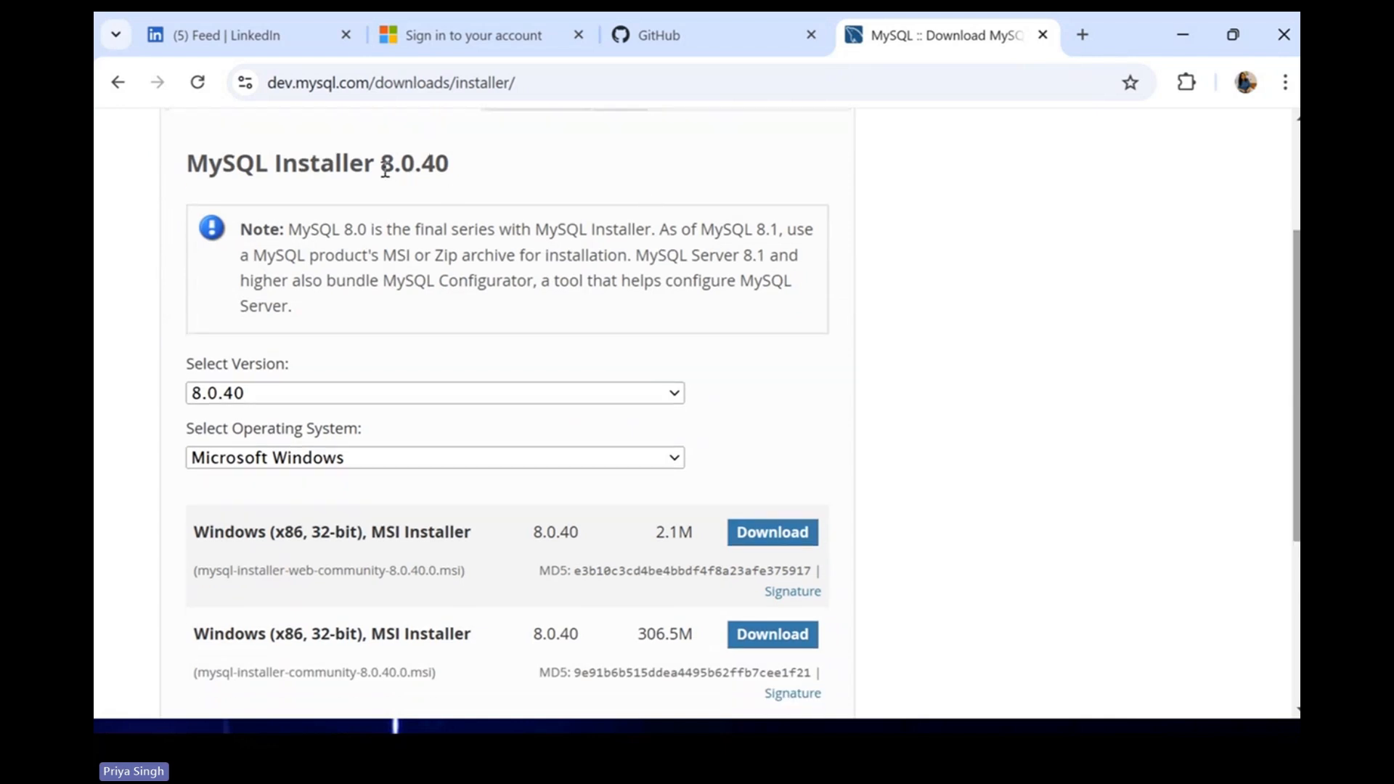
{"action": "left_click_drag", "start_coordinate": [381, 169], "coordinate": [450, 168]}
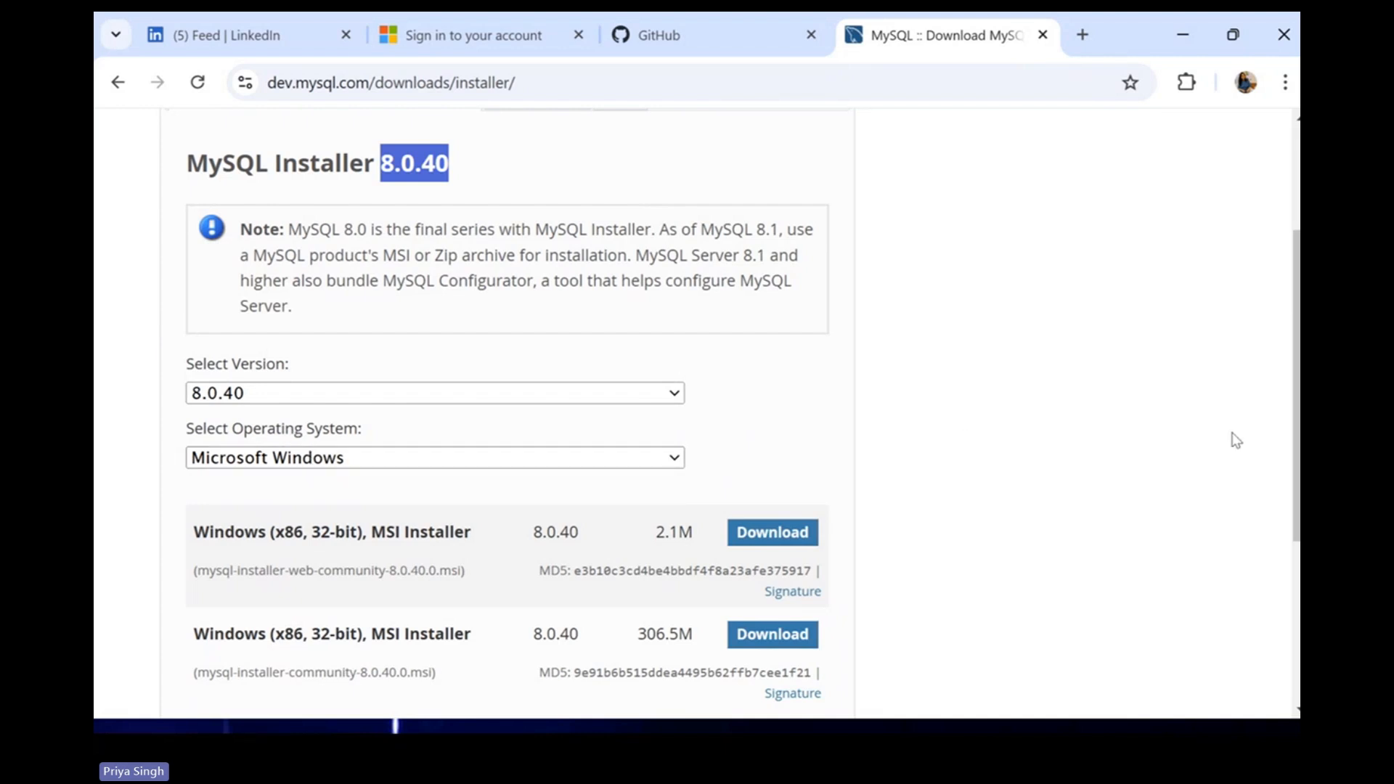
{"action": "left_click_drag", "start_coordinate": [1297, 453], "coordinate": [1296, 478]}
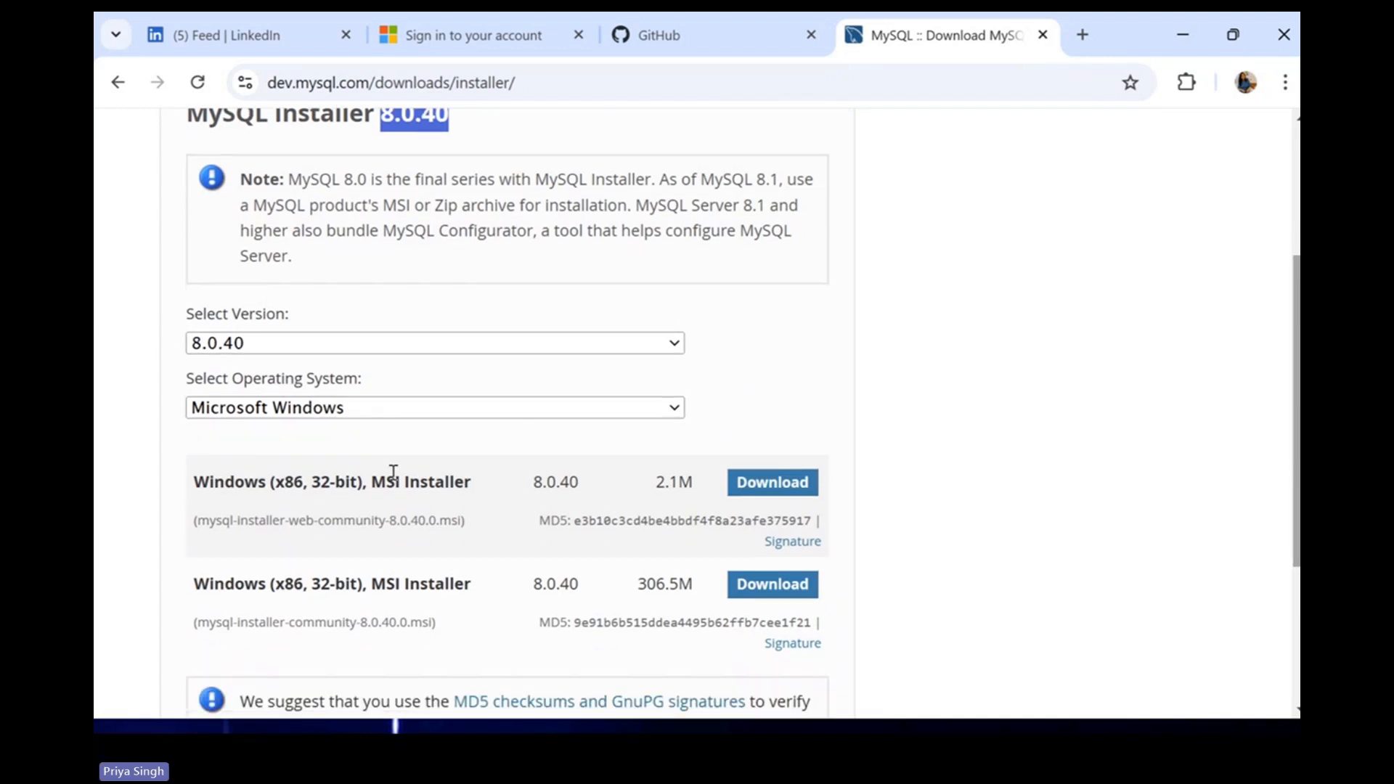
{"action": "left_click_drag", "start_coordinate": [289, 522], "coordinate": [317, 523]}
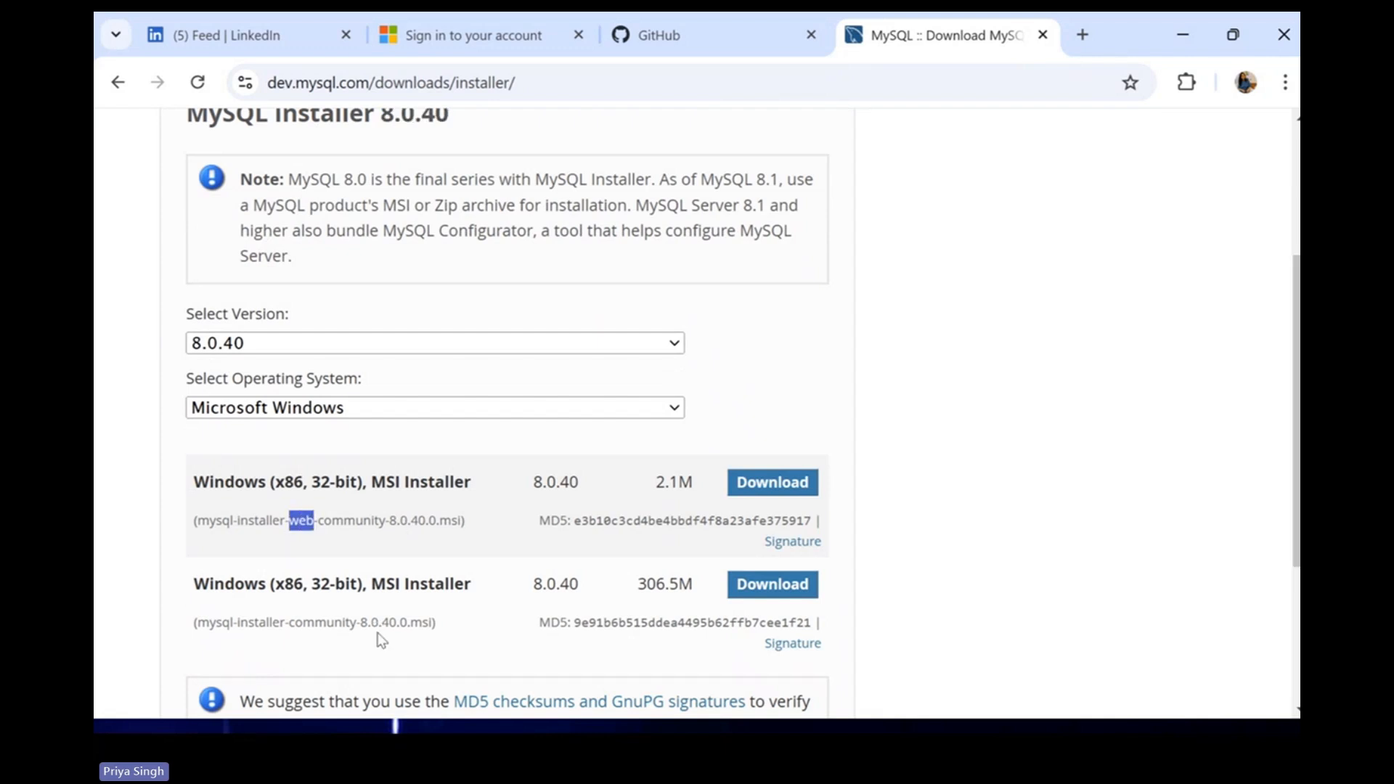
{"action": "left_click", "coordinate": [937, 619]}
{"action": "left_click_drag", "start_coordinate": [309, 484], "coordinate": [360, 486]}
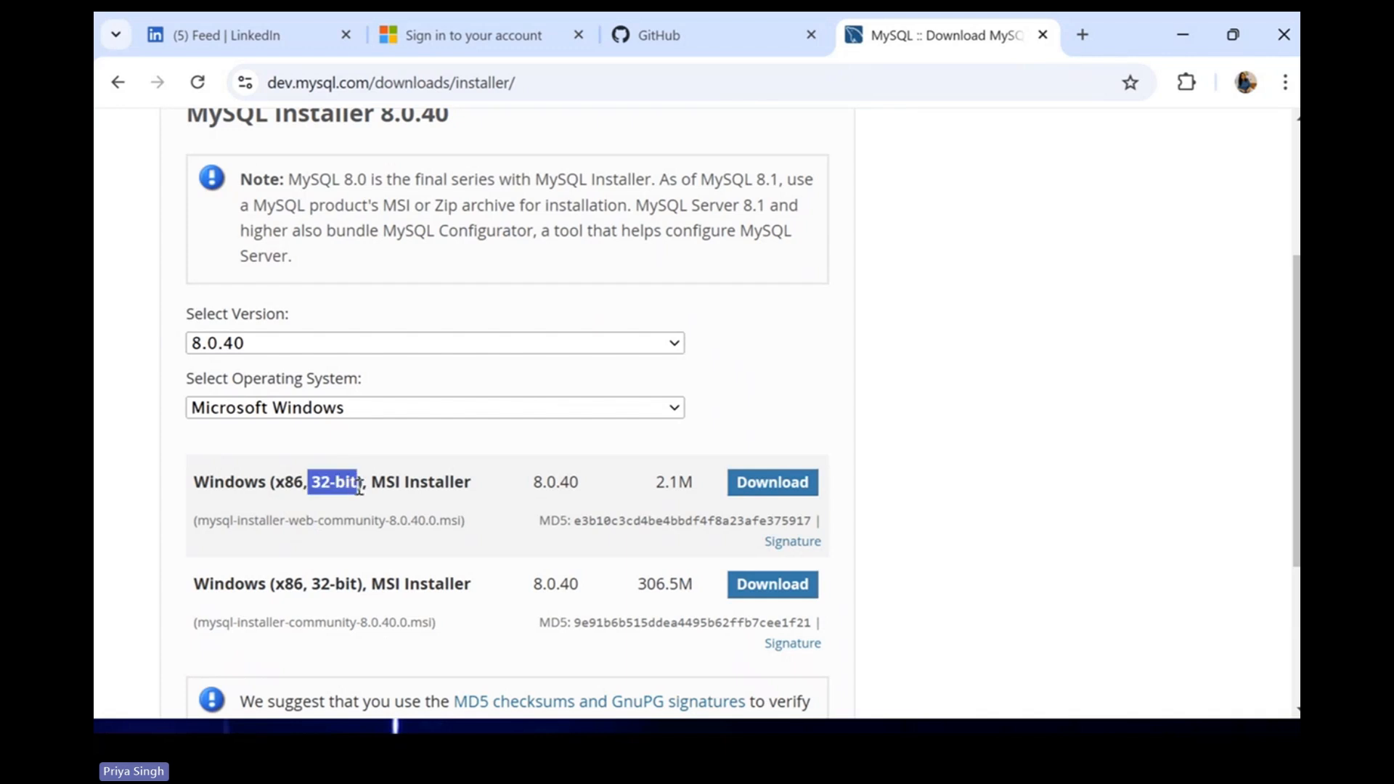
{"action": "left_click", "coordinate": [315, 590]}
{"action": "left_click_drag", "start_coordinate": [315, 589], "coordinate": [362, 587]}
{"action": "left_click", "coordinate": [962, 605]}
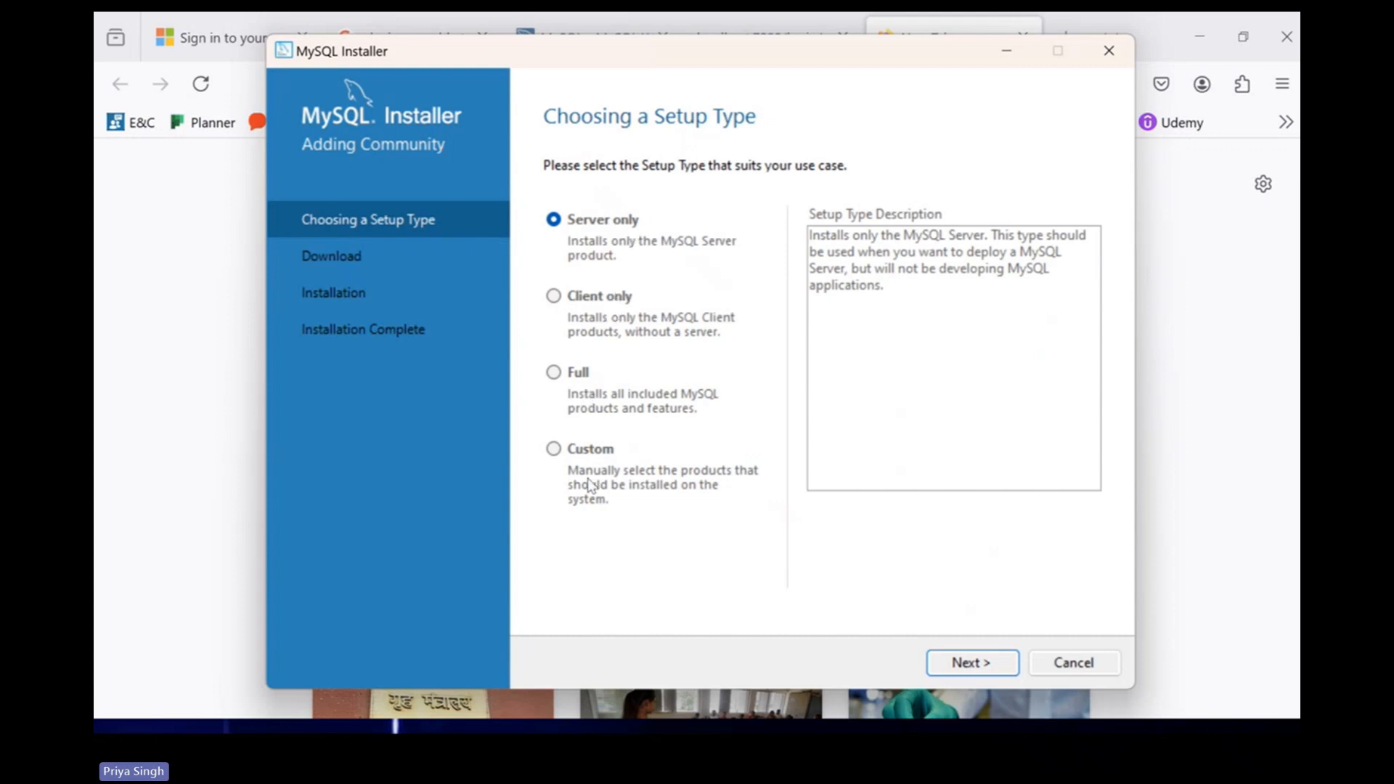
Choose the Custom setup type and continue to product selection.
{"action": "left_click", "coordinate": [554, 451]}
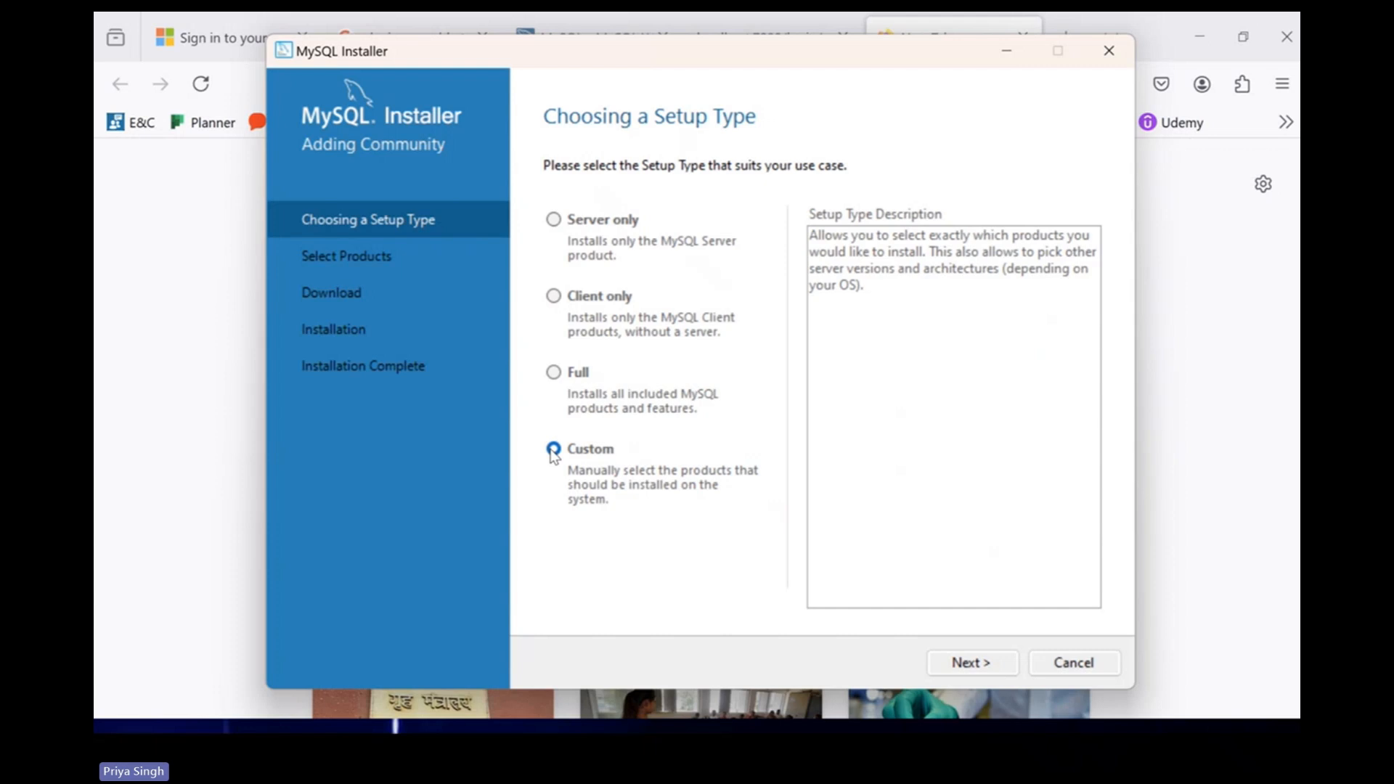
{"action": "left_click", "coordinate": [969, 666]}
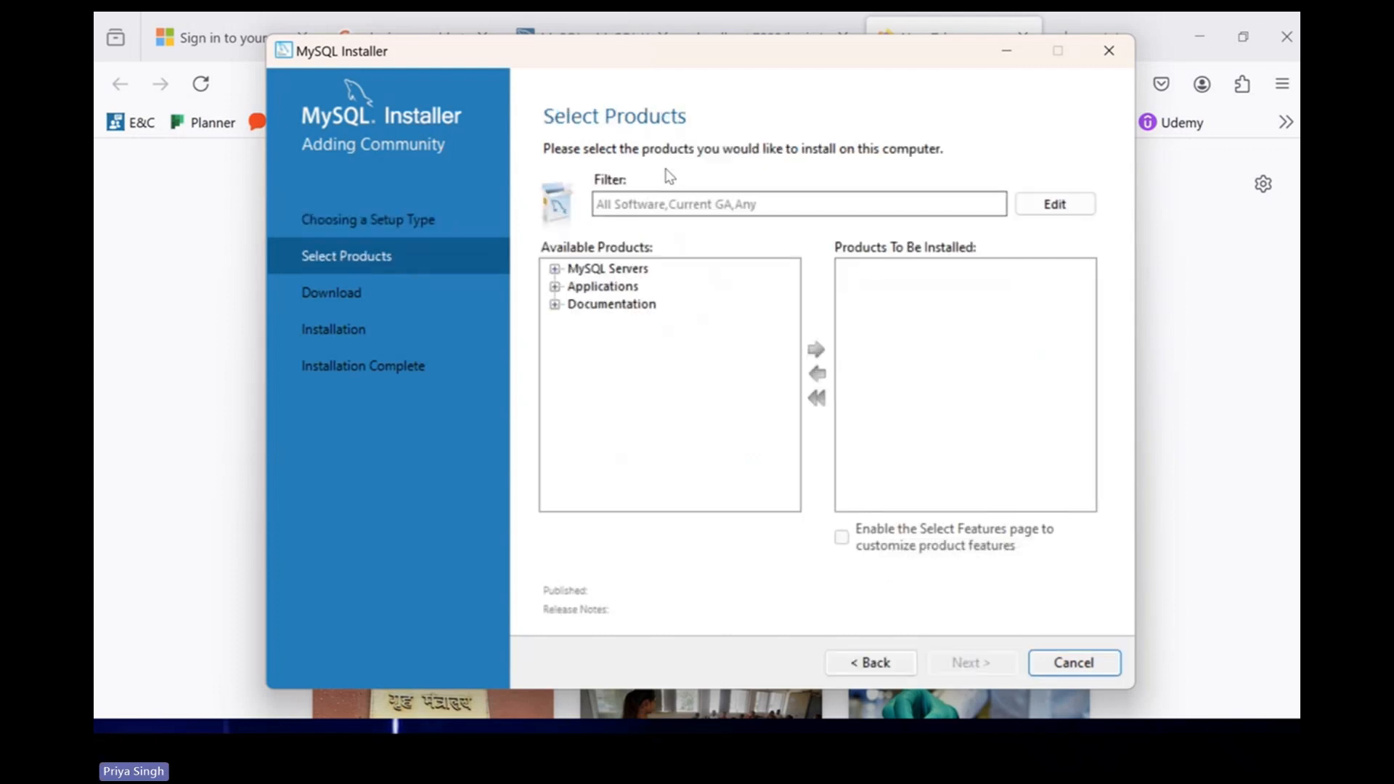
Add MySQL Server 8.0.40 - X64 to the Products To Be Installed list.
{"action": "left_click", "coordinate": [555, 269]}
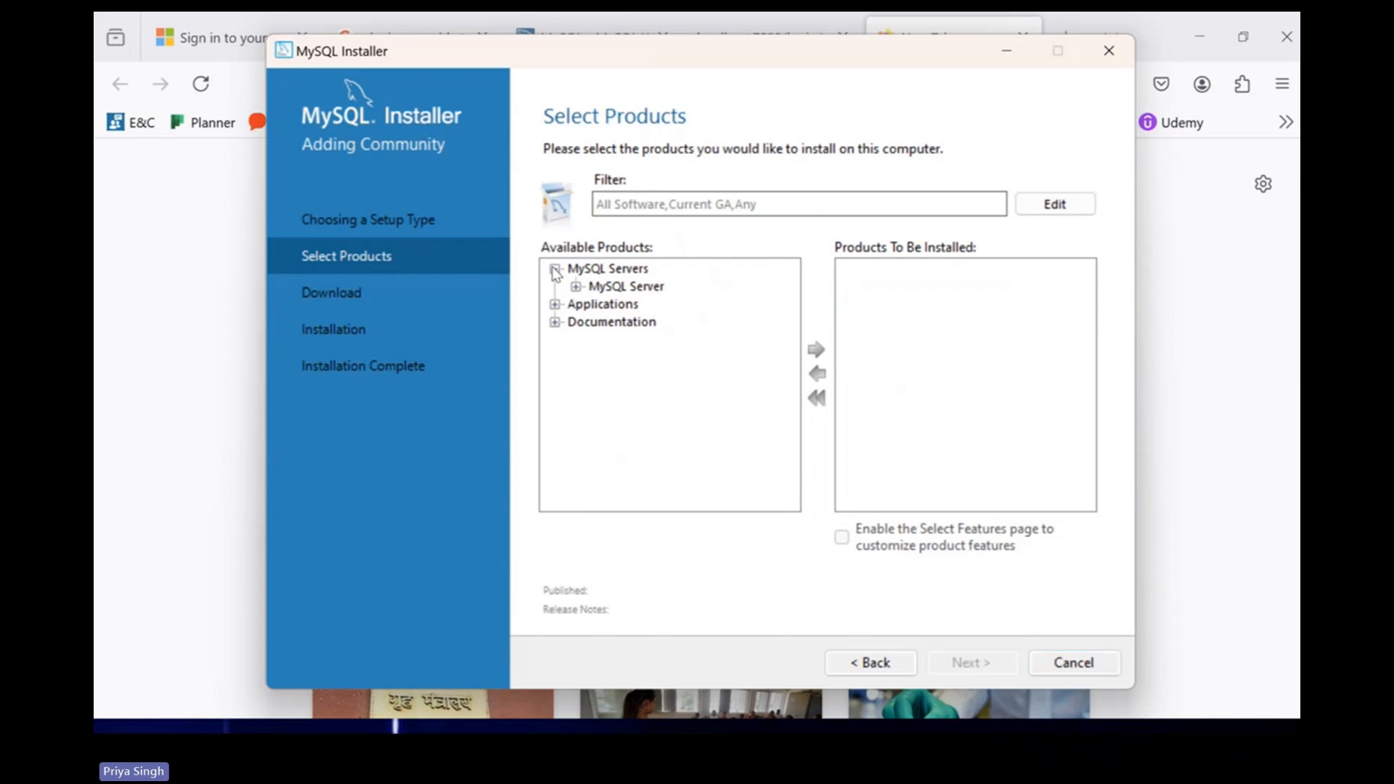
{"action": "left_click", "coordinate": [576, 287]}
{"action": "left_click", "coordinate": [598, 304]}
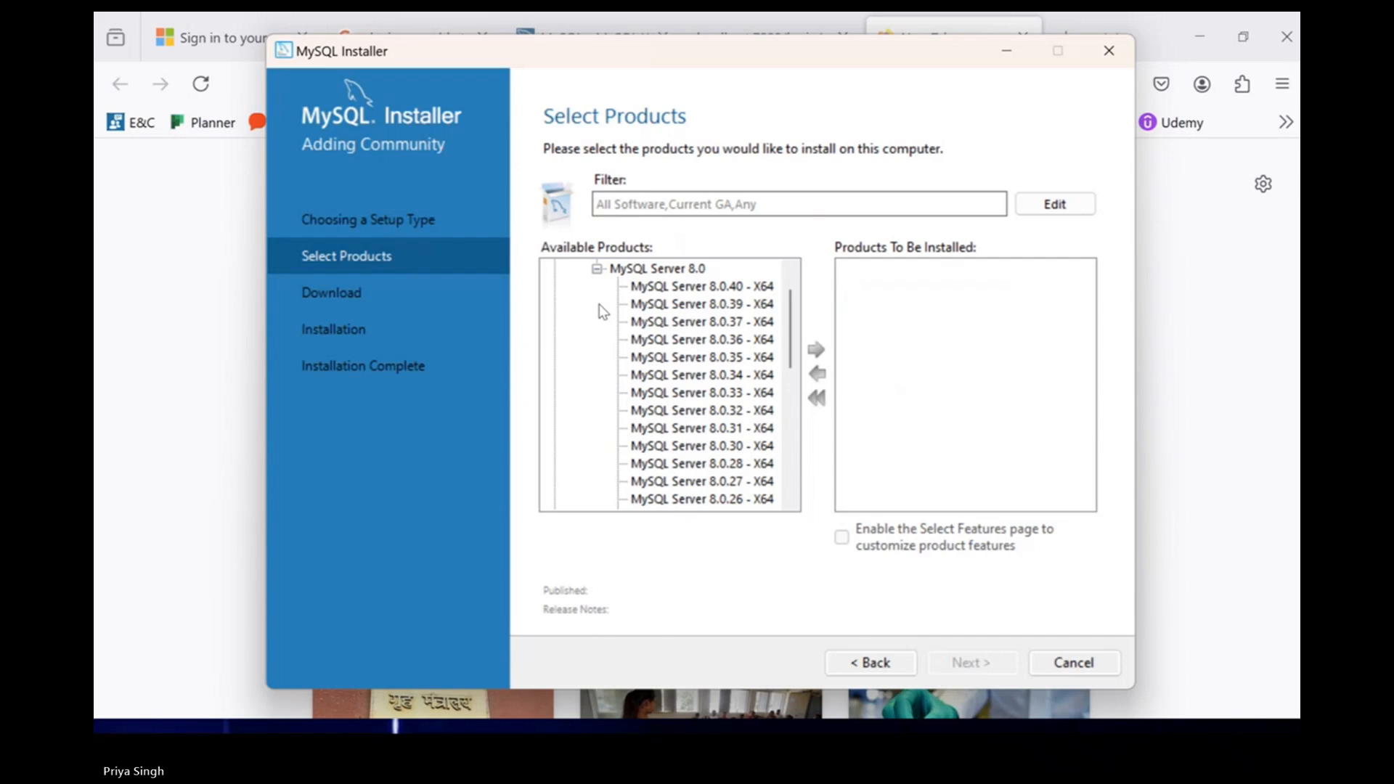
{"action": "left_click", "coordinate": [653, 288]}
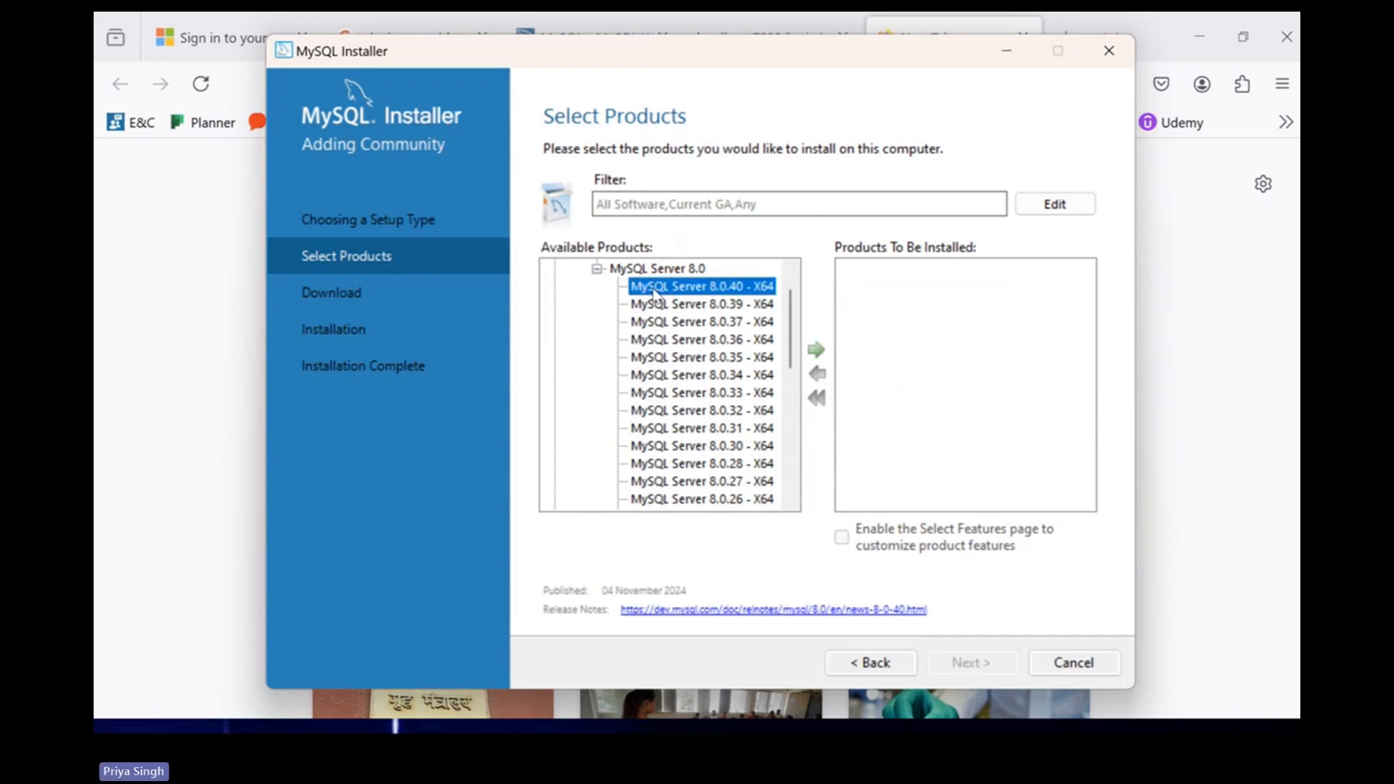
{"action": "left_click", "coordinate": [816, 352]}
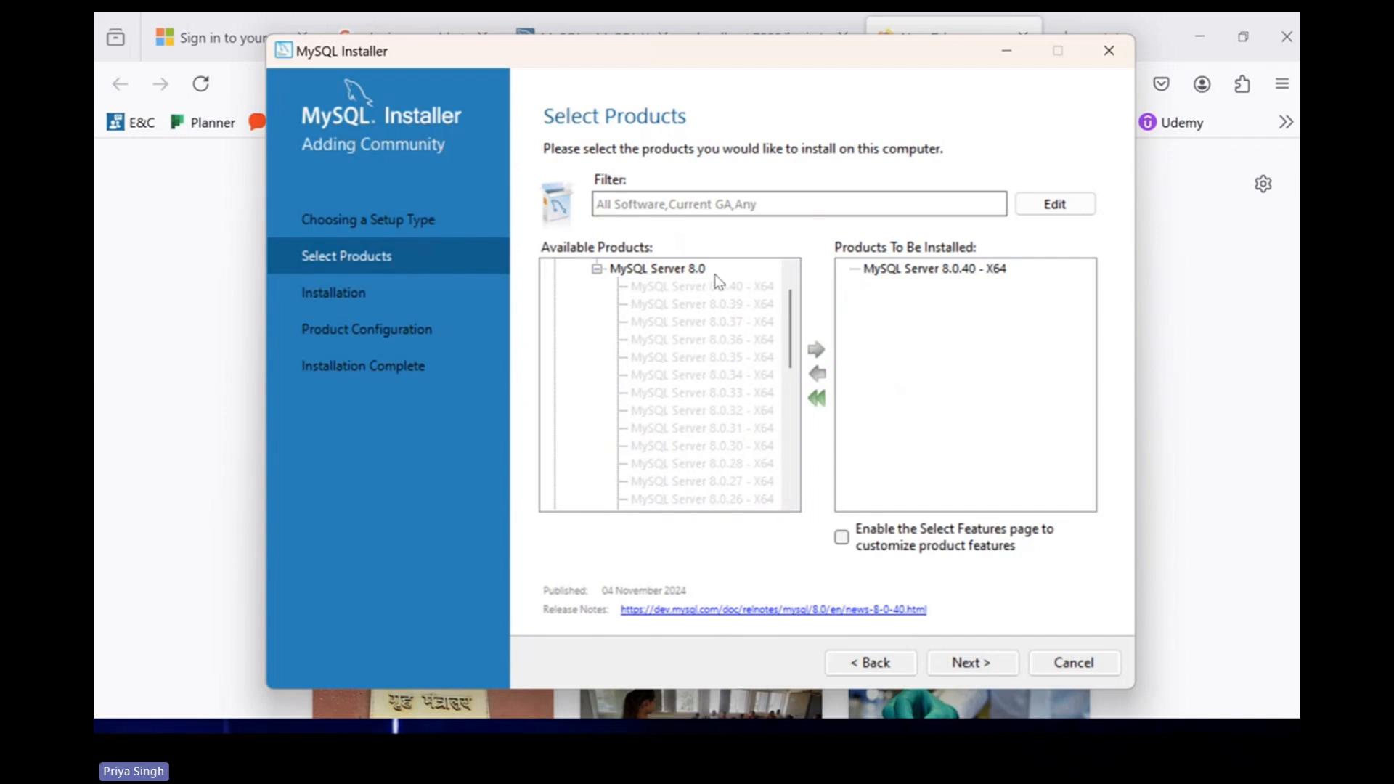
{"action": "left_click", "coordinate": [597, 269]}
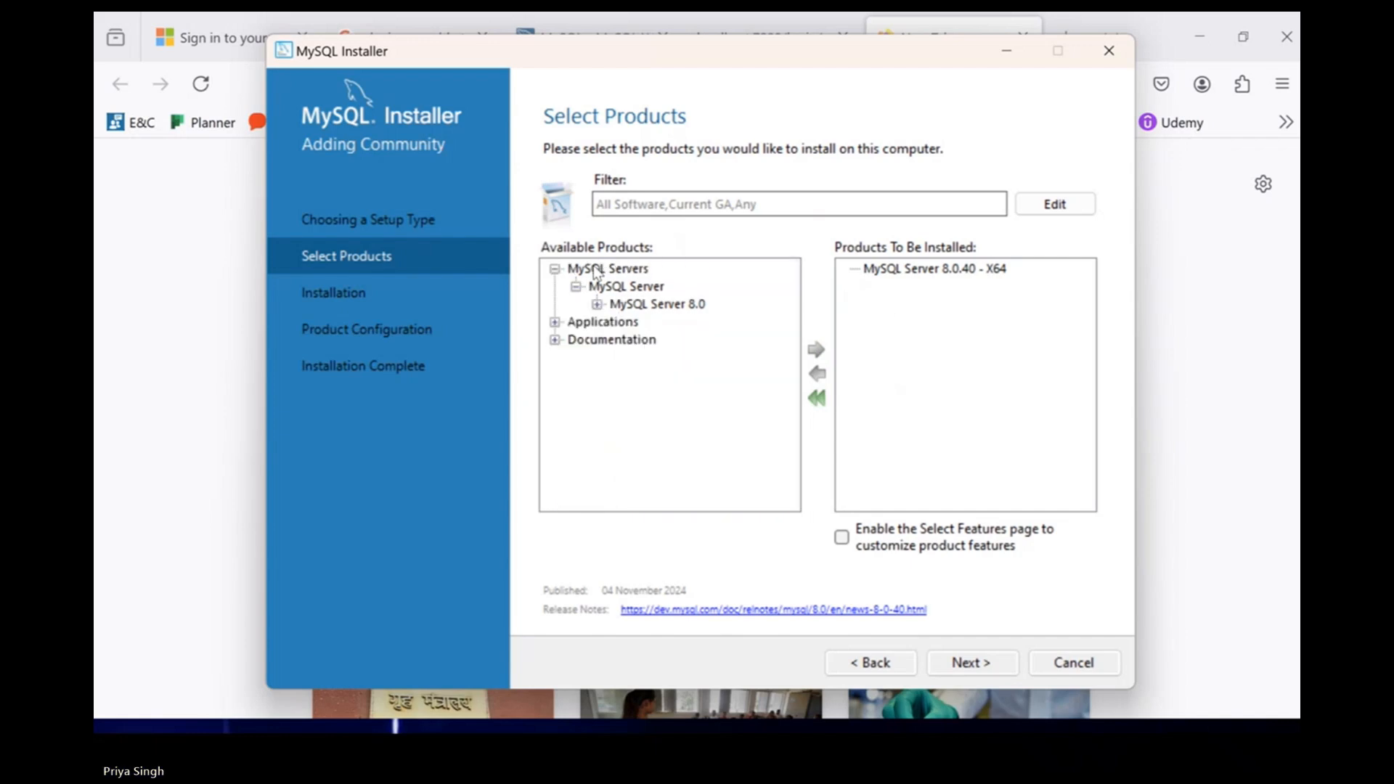
Add MySQL Workbench 8.0.40 from Applications to the install list.
{"action": "left_click", "coordinate": [555, 324]}
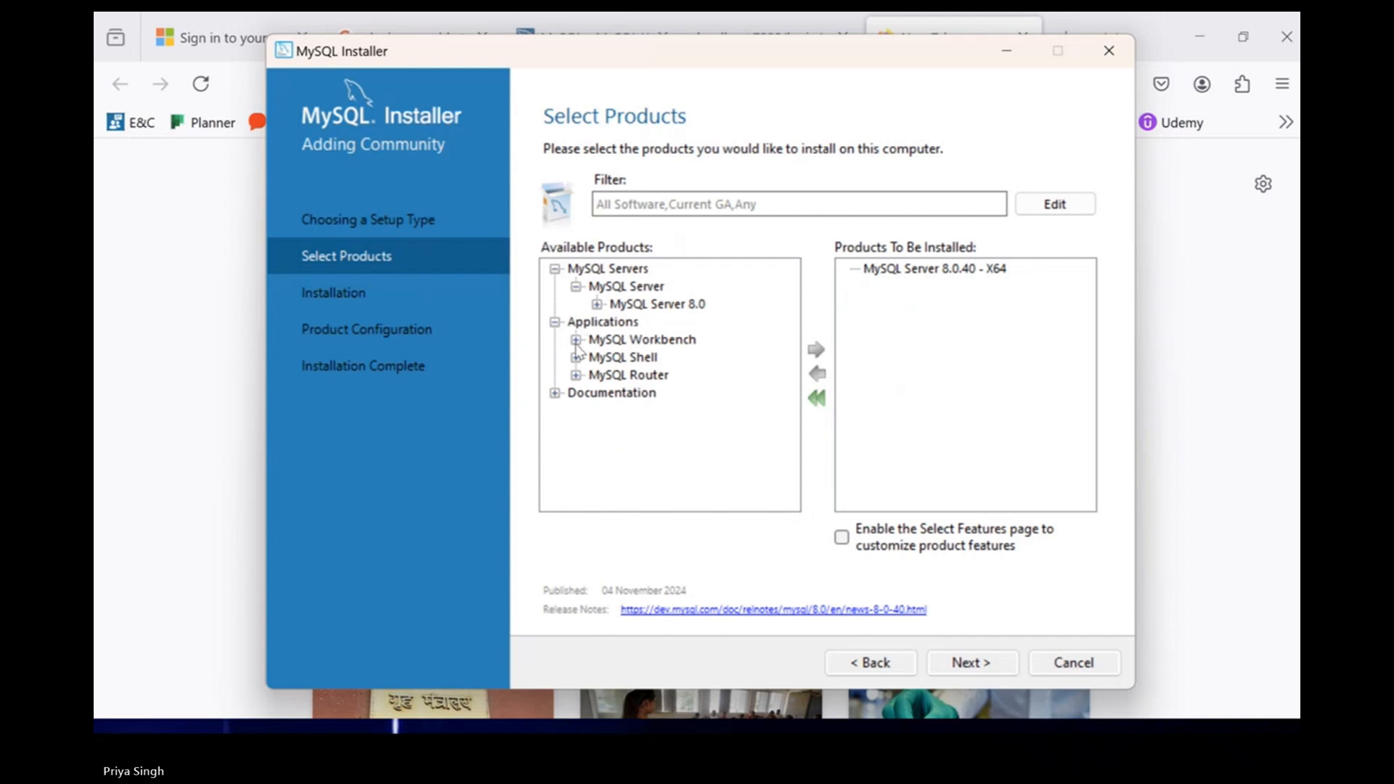
{"action": "left_click", "coordinate": [575, 339]}
{"action": "left_click", "coordinate": [597, 358]}
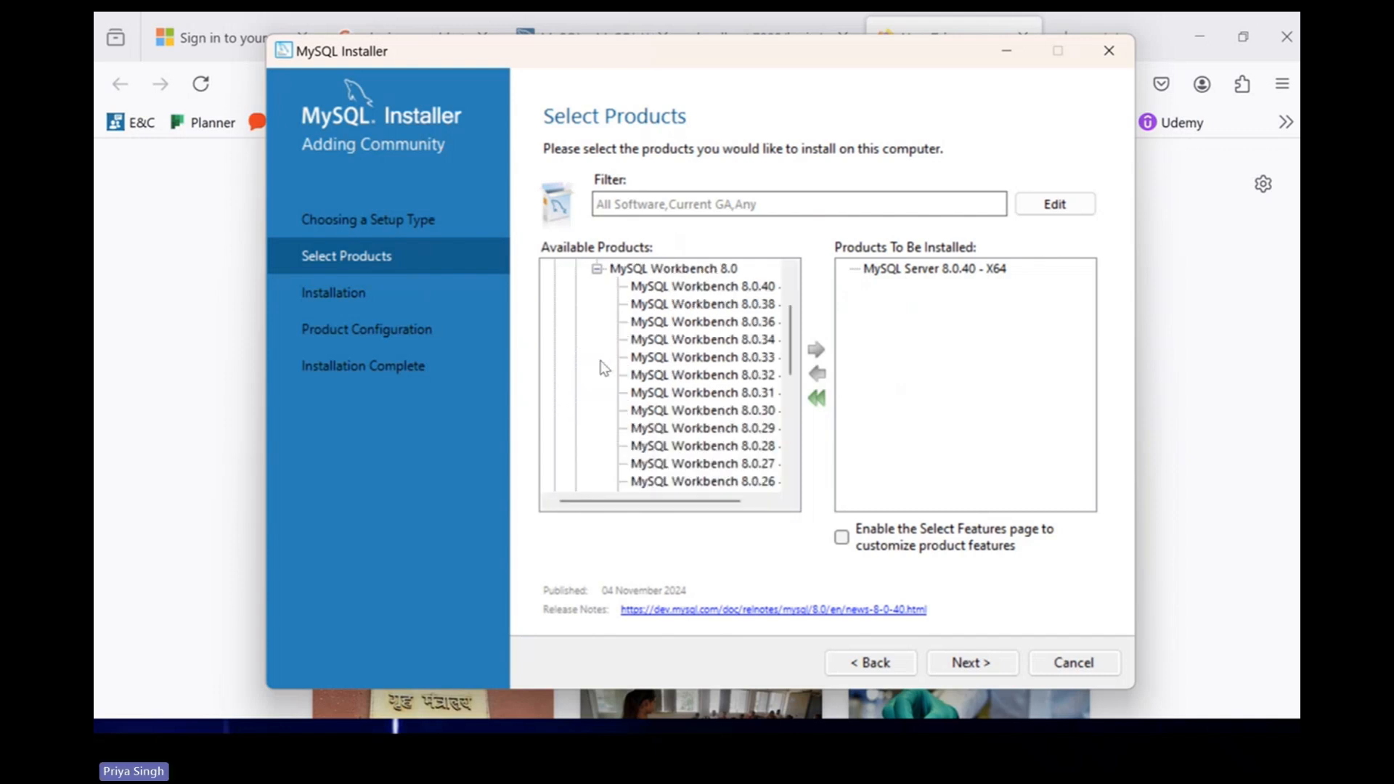
{"action": "left_click", "coordinate": [728, 286]}
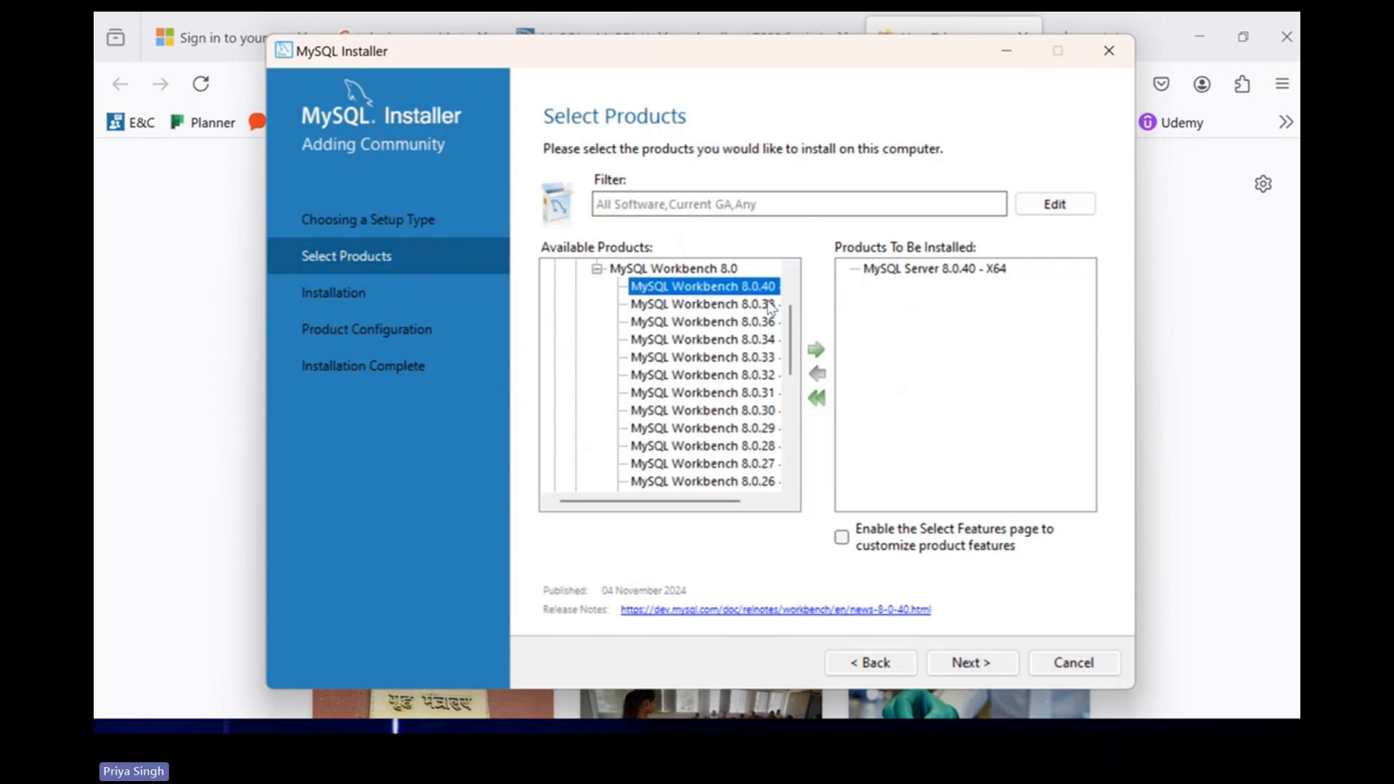
{"action": "left_click", "coordinate": [816, 349]}
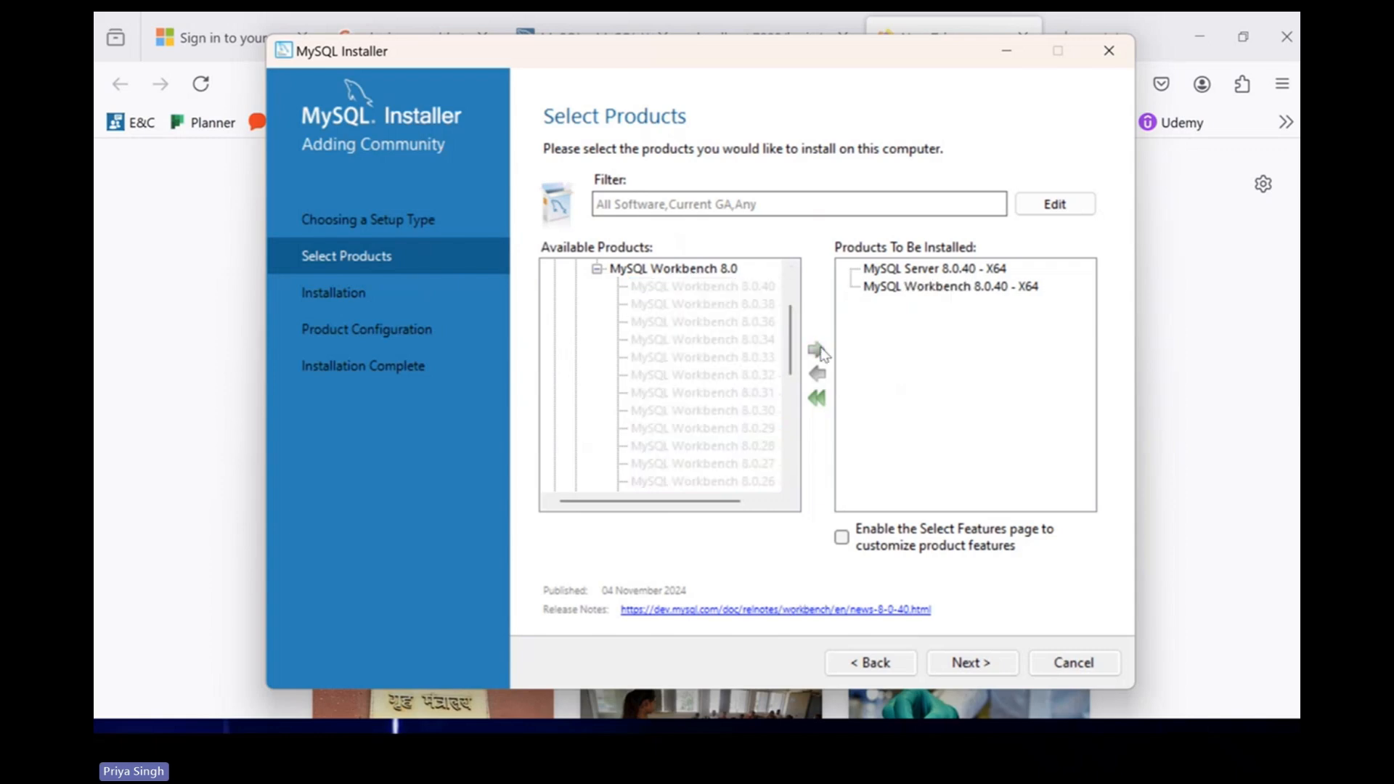
{"action": "left_click", "coordinate": [597, 269]}
Add MySQL Shell 8.0.40 - X64 to the install list.
{"action": "left_click", "coordinate": [576, 375]}
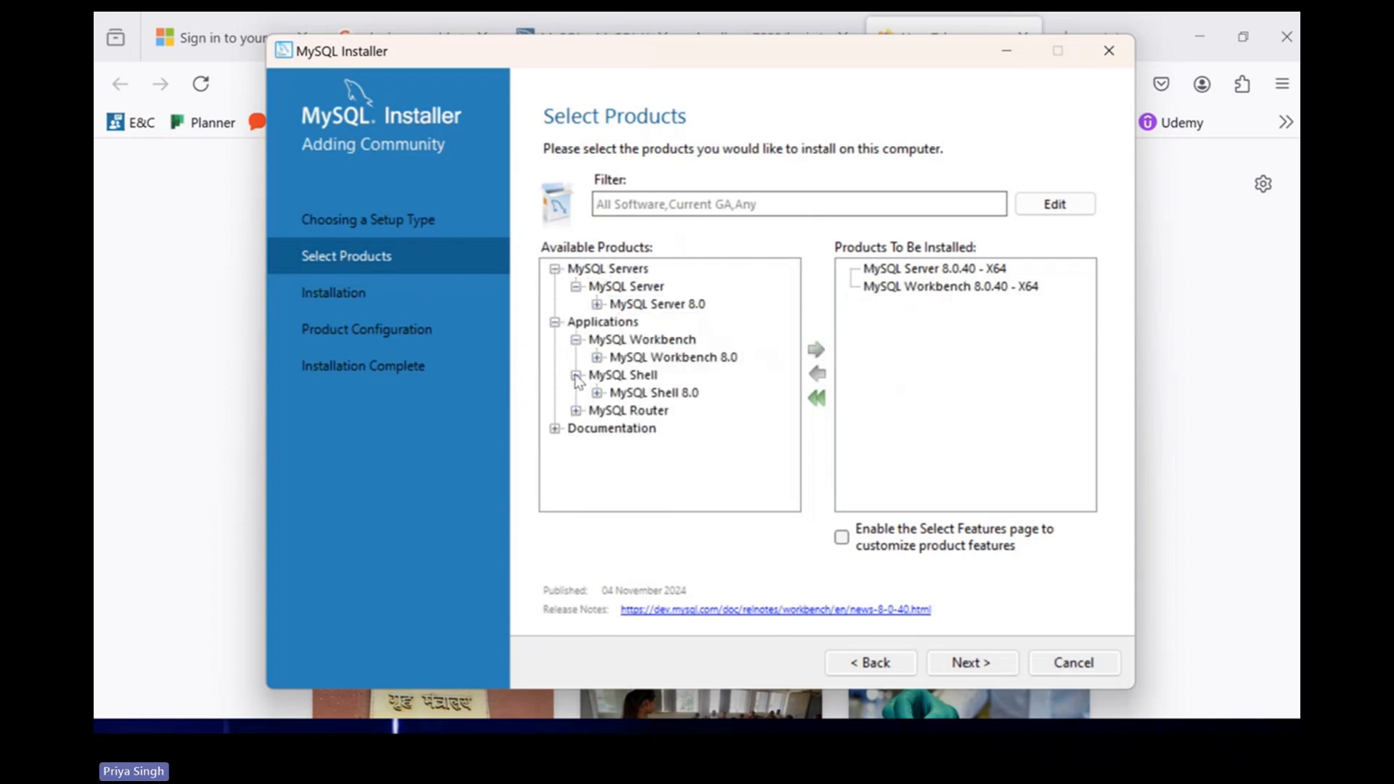
{"action": "left_click", "coordinate": [597, 393]}
{"action": "left_click", "coordinate": [699, 286]}
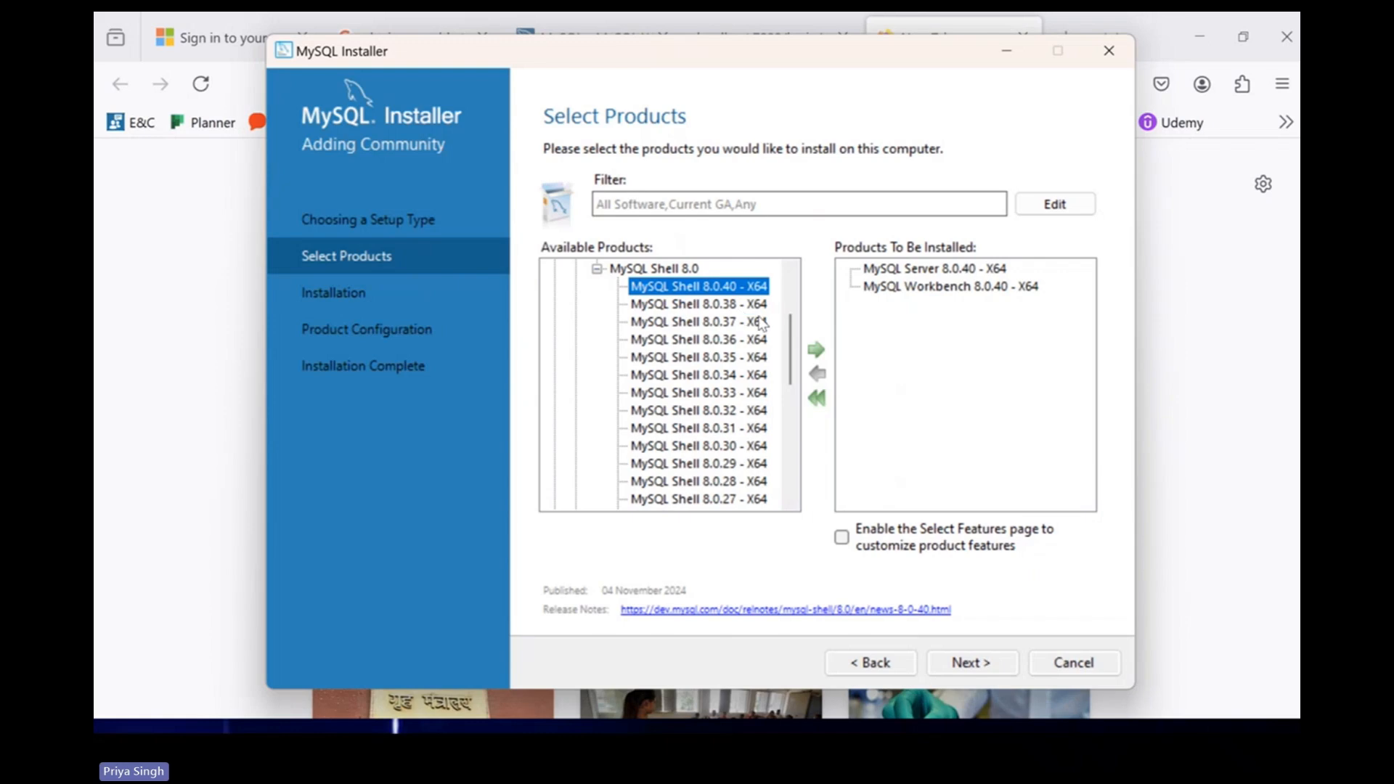
{"action": "left_click", "coordinate": [816, 349]}
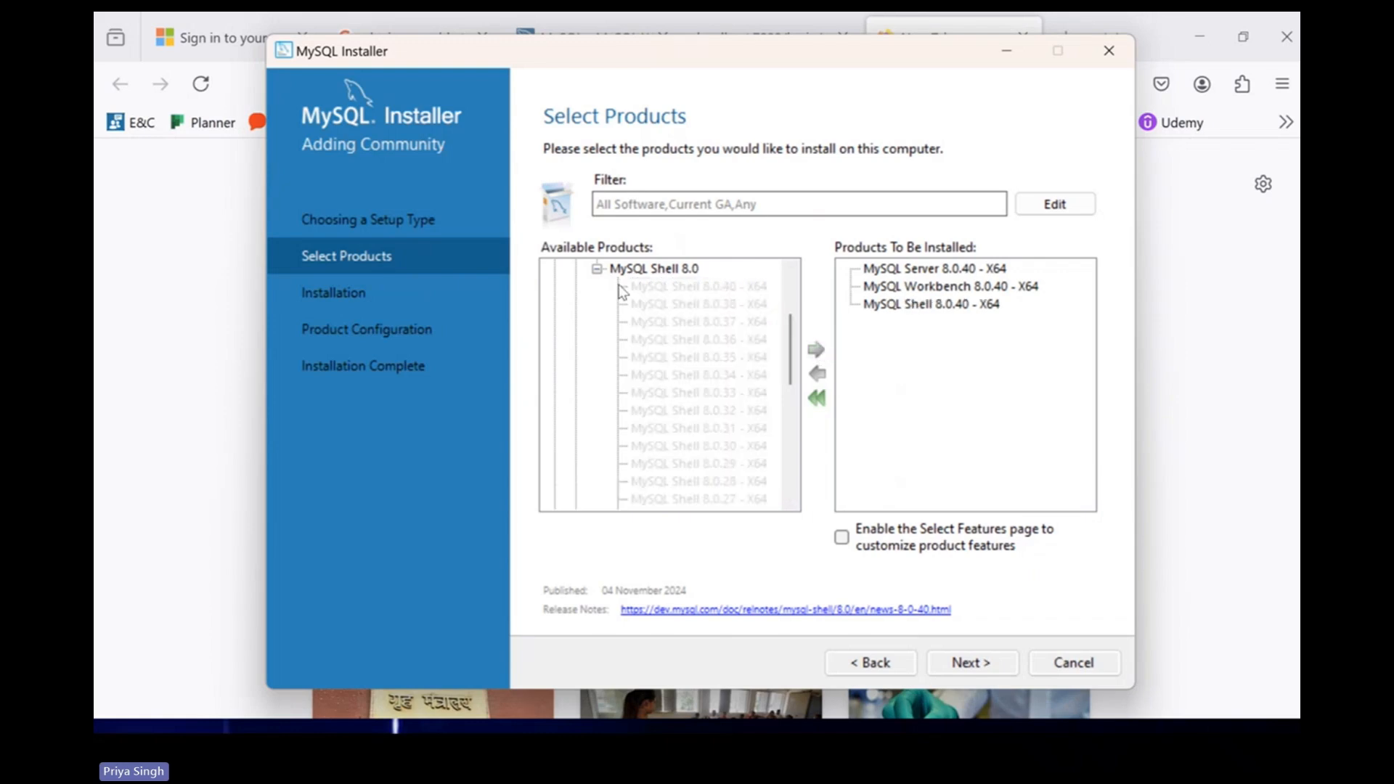
{"action": "left_click", "coordinate": [597, 269]}
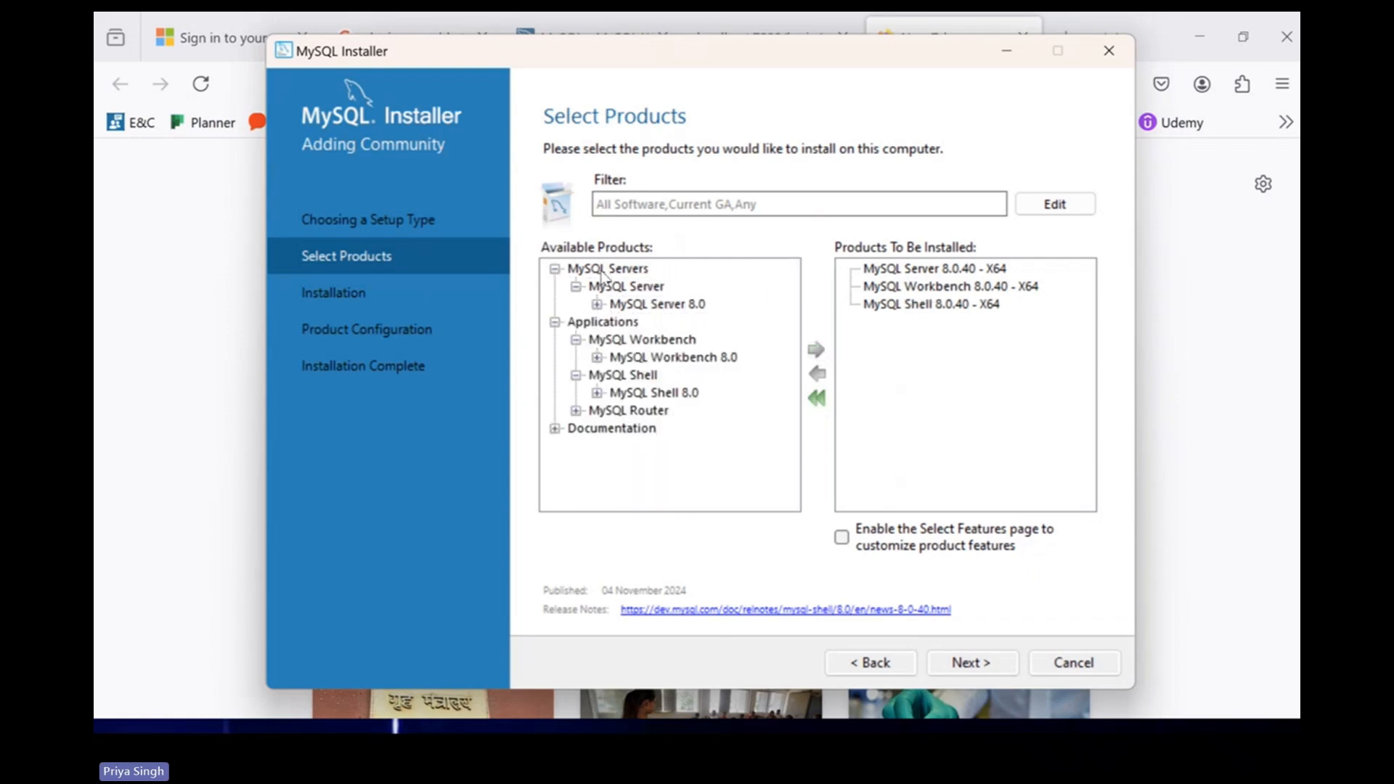
Add MySQL Router 8.0.40 - X64 to the install list and continue to Path Conflicts.
{"action": "left_click", "coordinate": [575, 410]}
{"action": "left_click", "coordinate": [596, 428]}
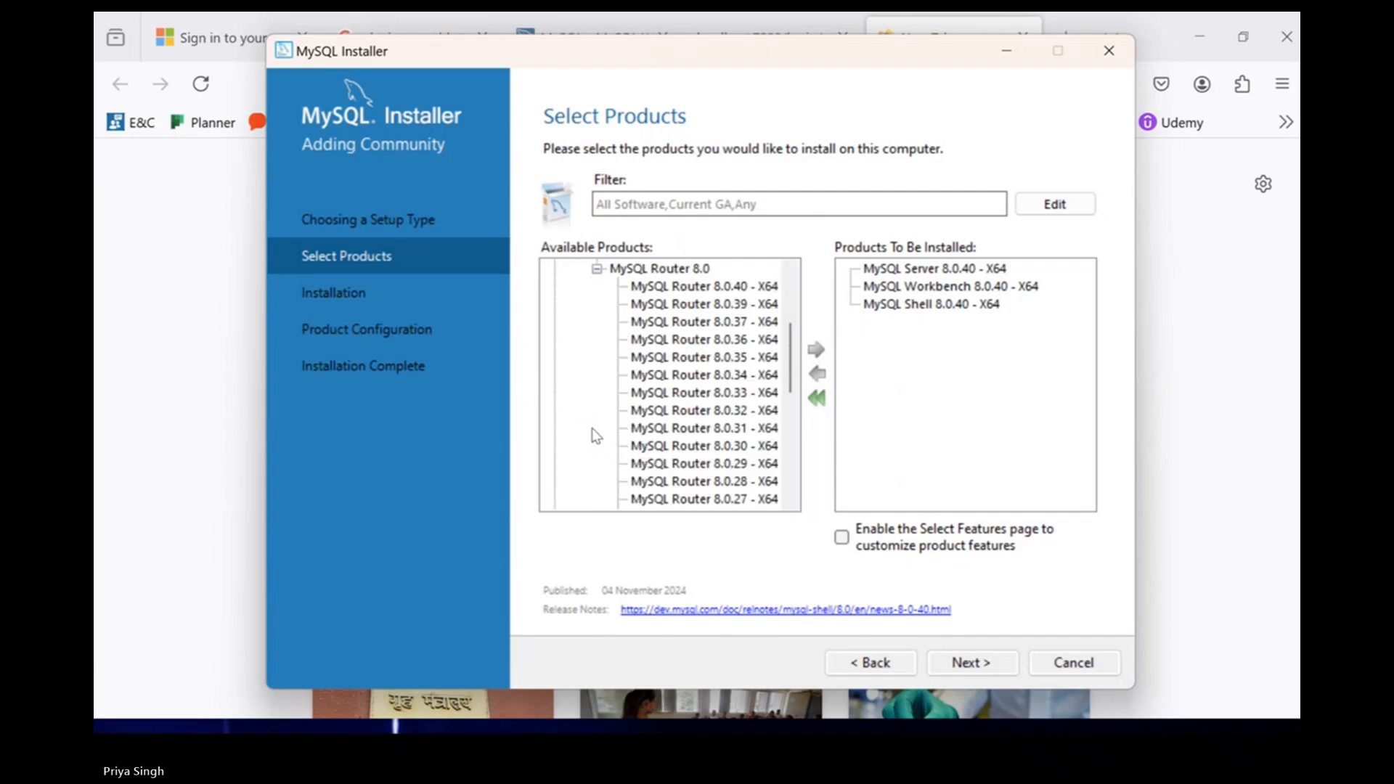
{"action": "left_click", "coordinate": [716, 289]}
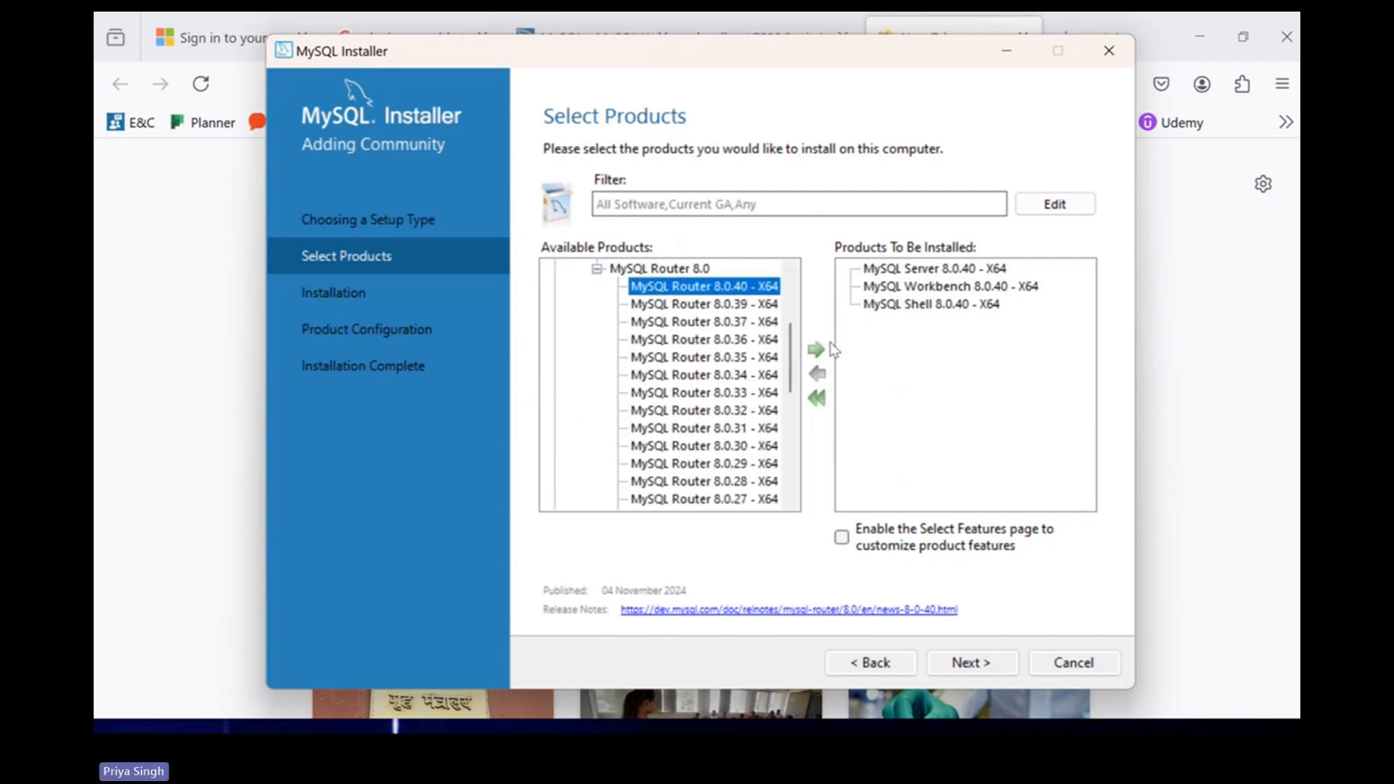
{"action": "left_click", "coordinate": [817, 351]}
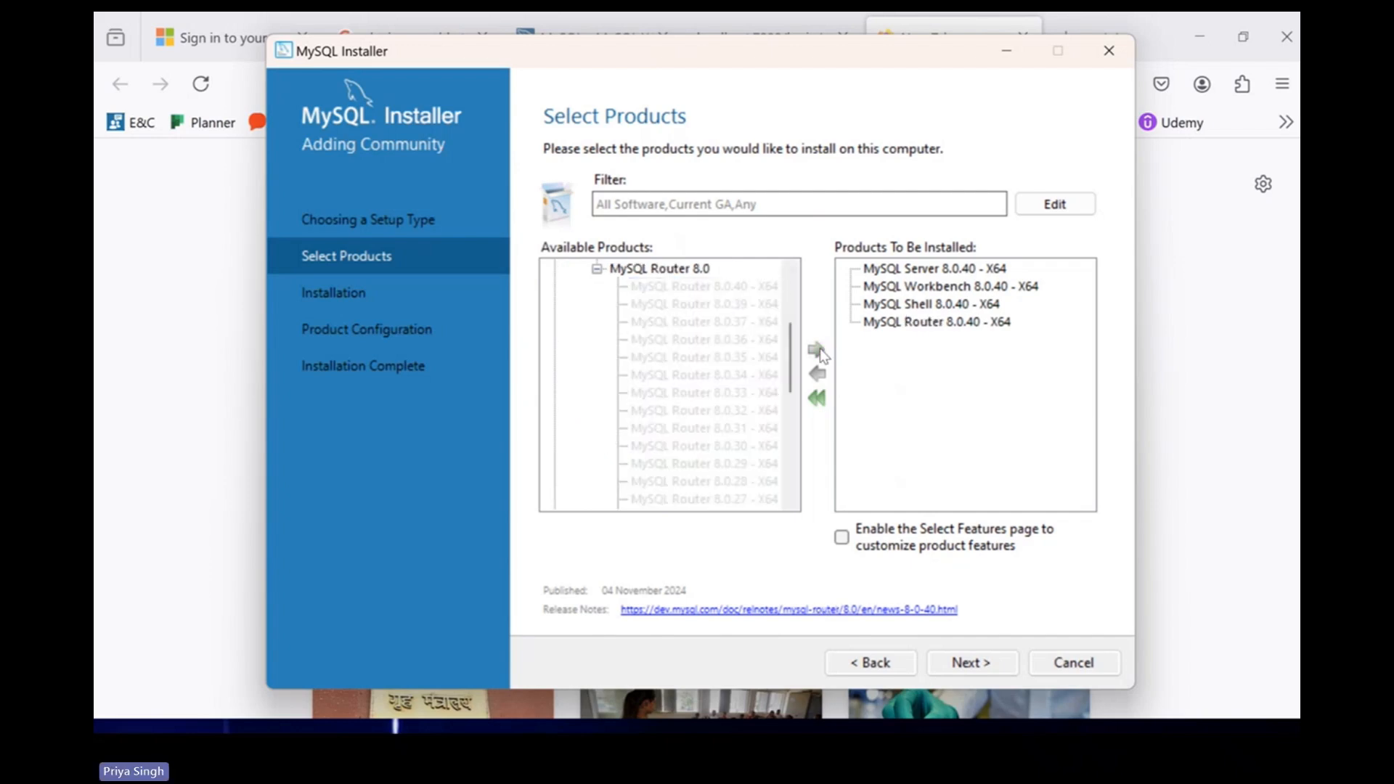
{"action": "left_click", "coordinate": [960, 663]}
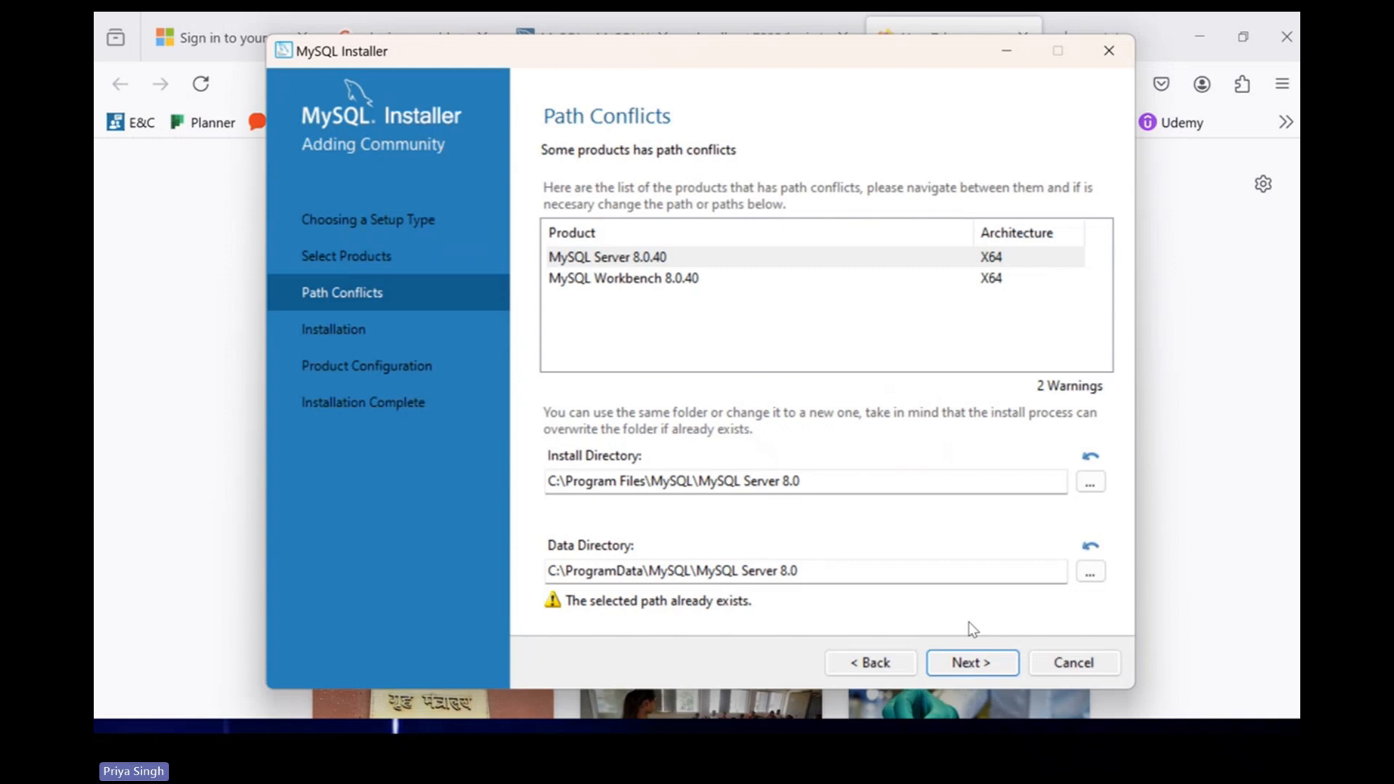
Keep the existing install and data paths, confirming the warning to proceed.
{"action": "left_click", "coordinate": [980, 667]}
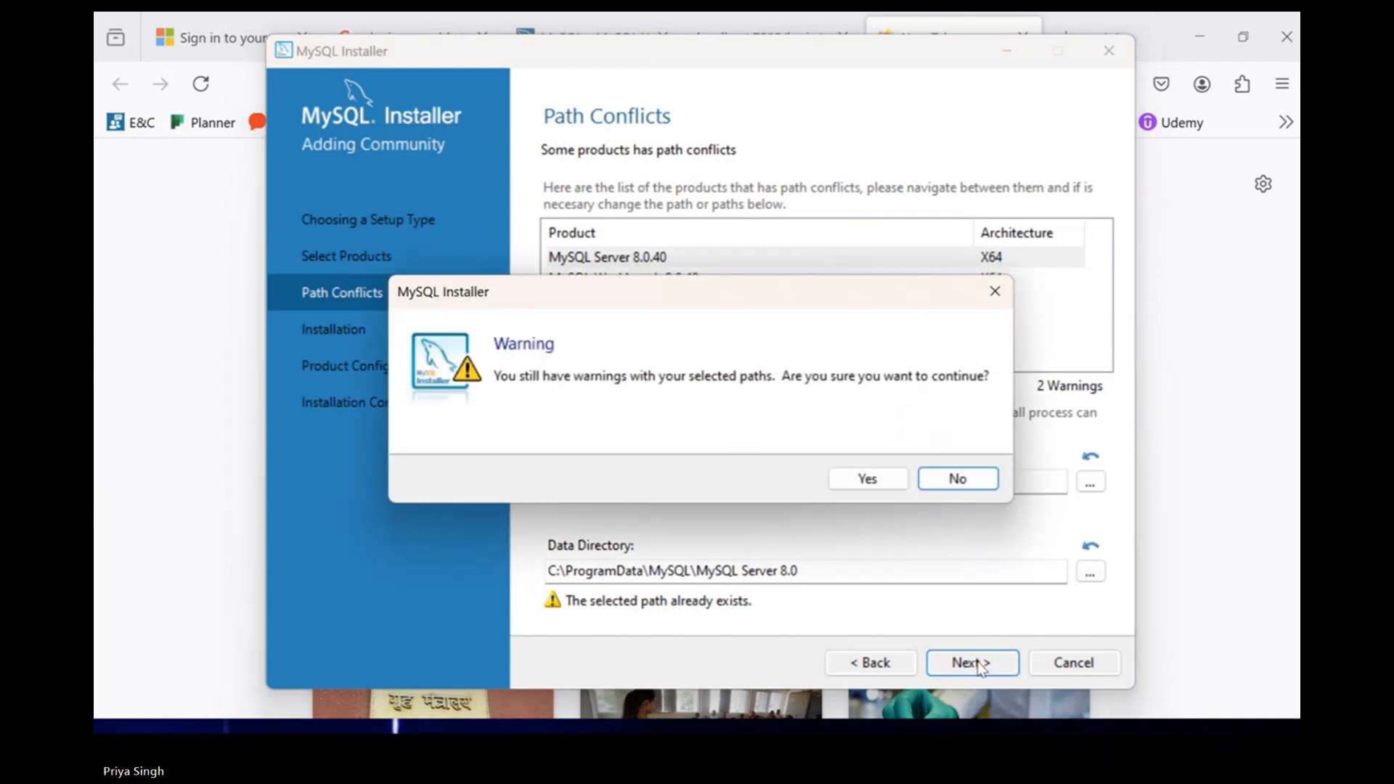
{"action": "left_click", "coordinate": [893, 483]}
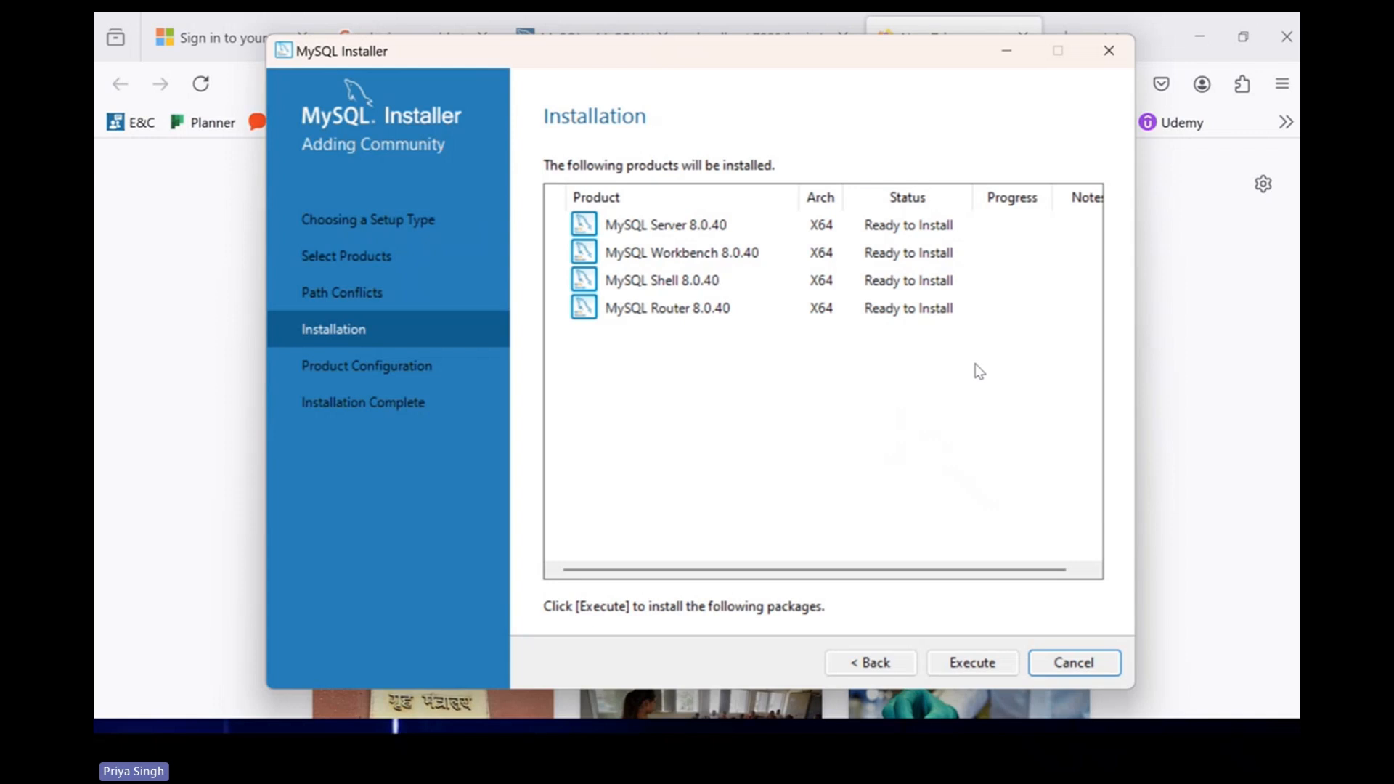
Install Server, Workbench, Shell and Router 8.0.40, then continue to Product Configuration.
{"action": "left_click", "coordinate": [983, 673]}
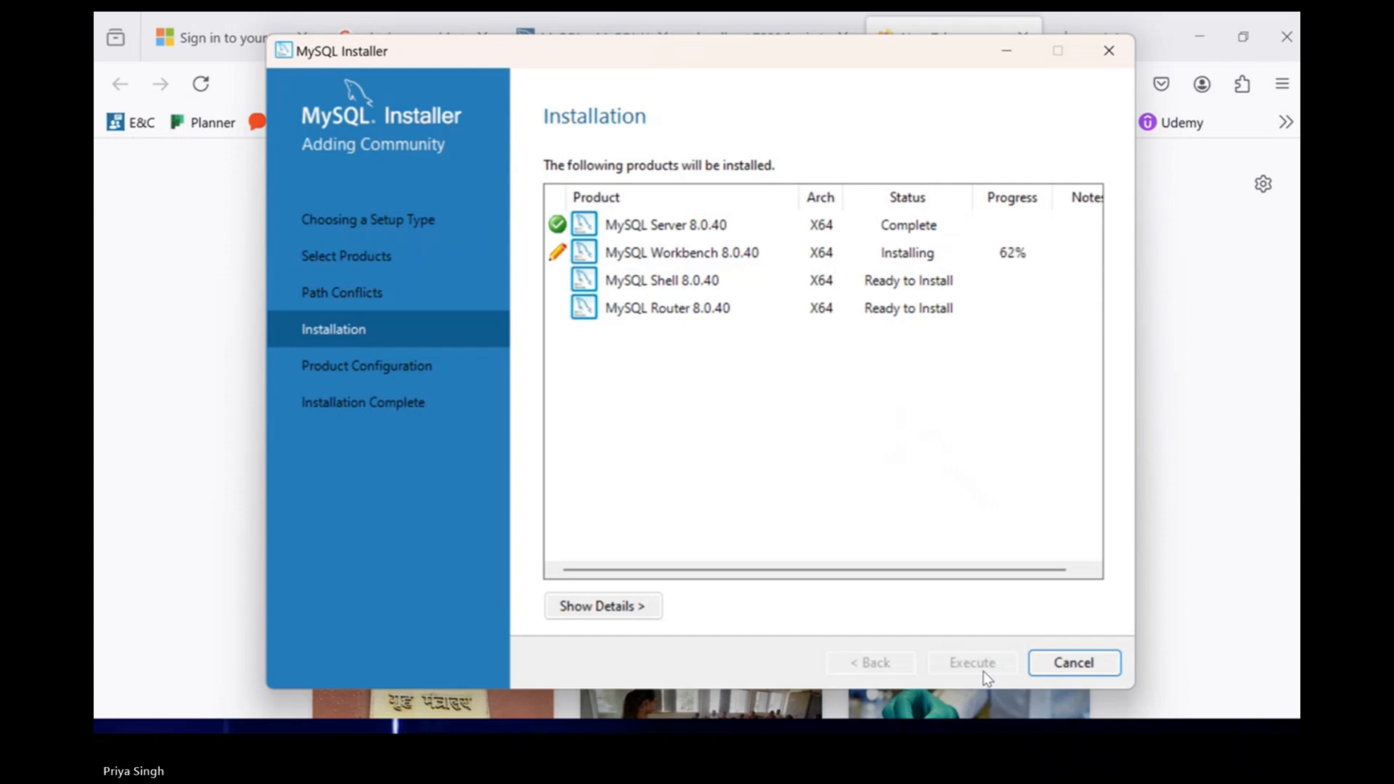
{"action": "left_click_drag", "start_coordinate": [911, 59], "coordinate": [934, 83]}
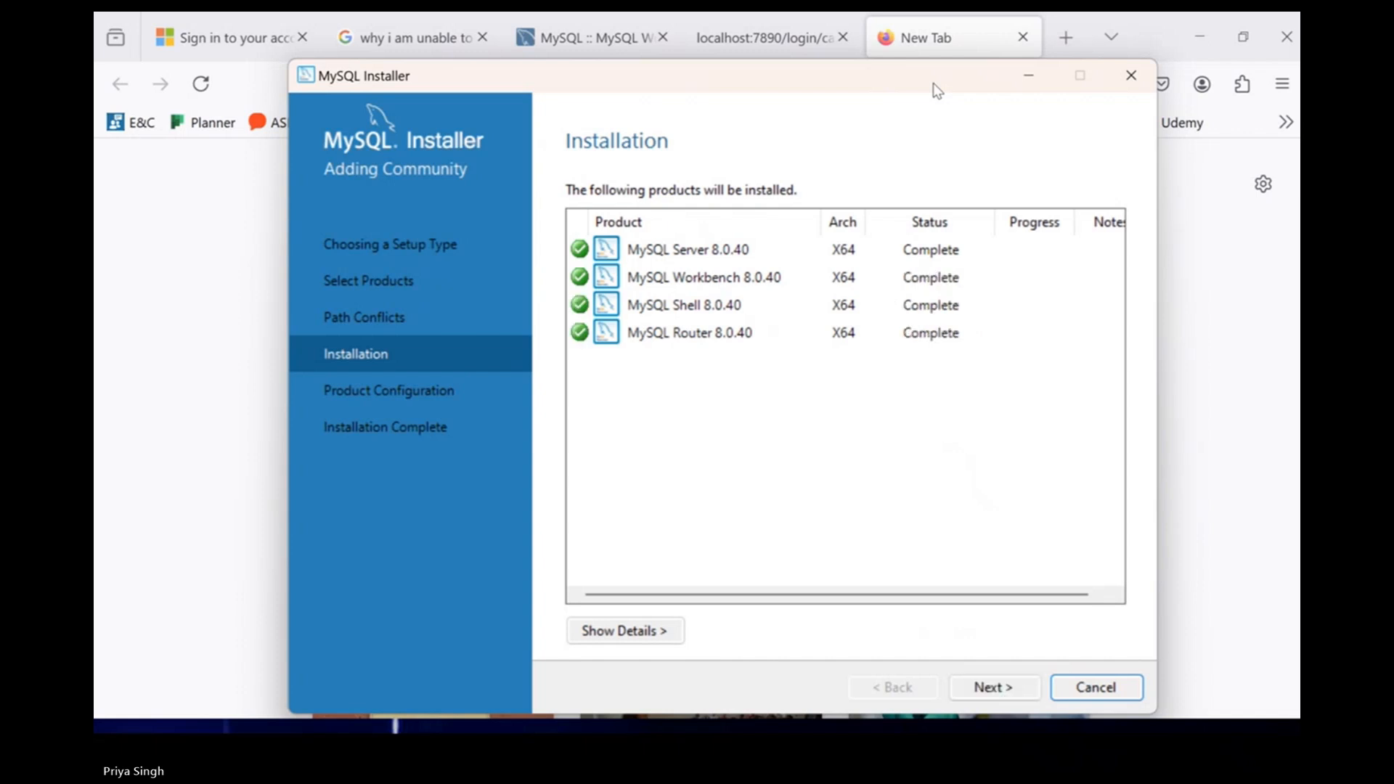
{"action": "left_click", "coordinate": [997, 688]}
{"action": "left_click", "coordinate": [996, 688]}
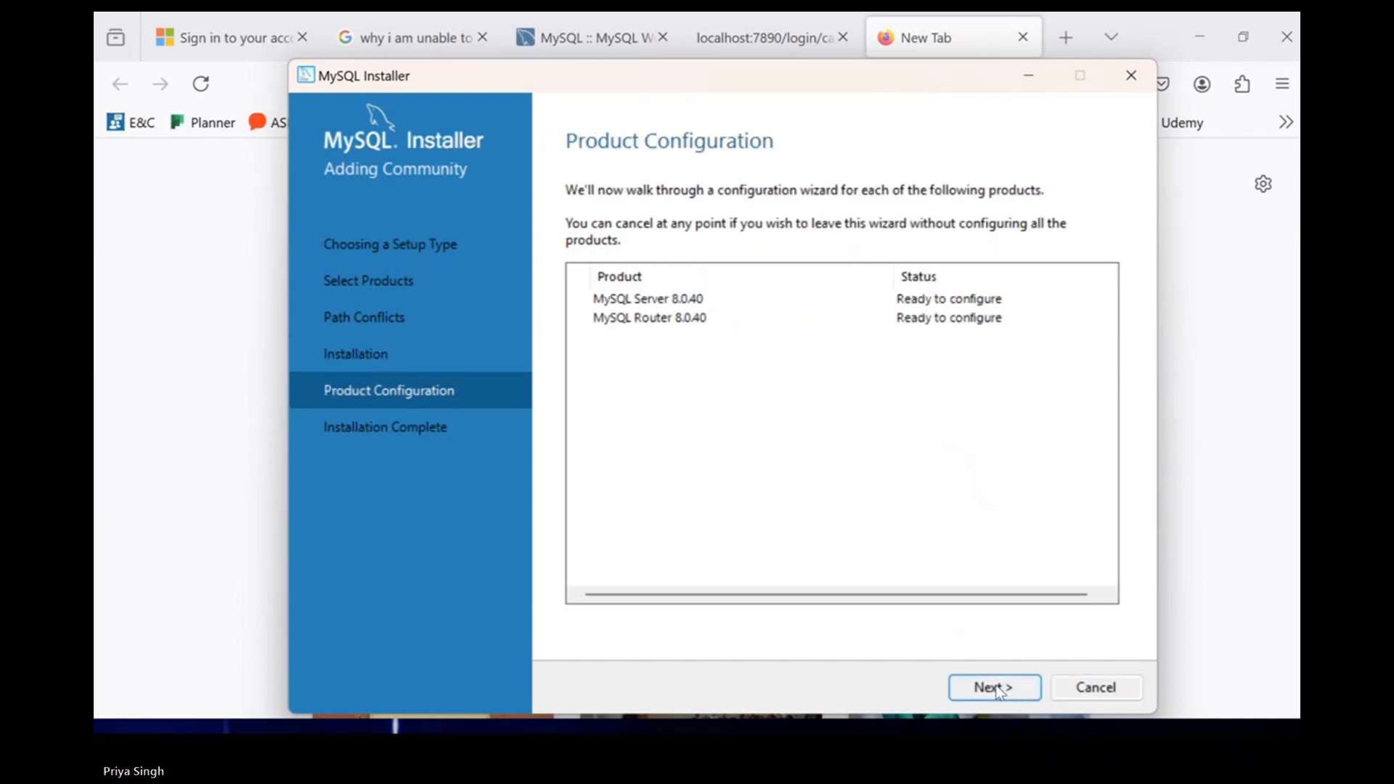
Keep Development Computer type, TCP/IP port 3306 and strong password authentication.
{"action": "left_click", "coordinate": [996, 688]}
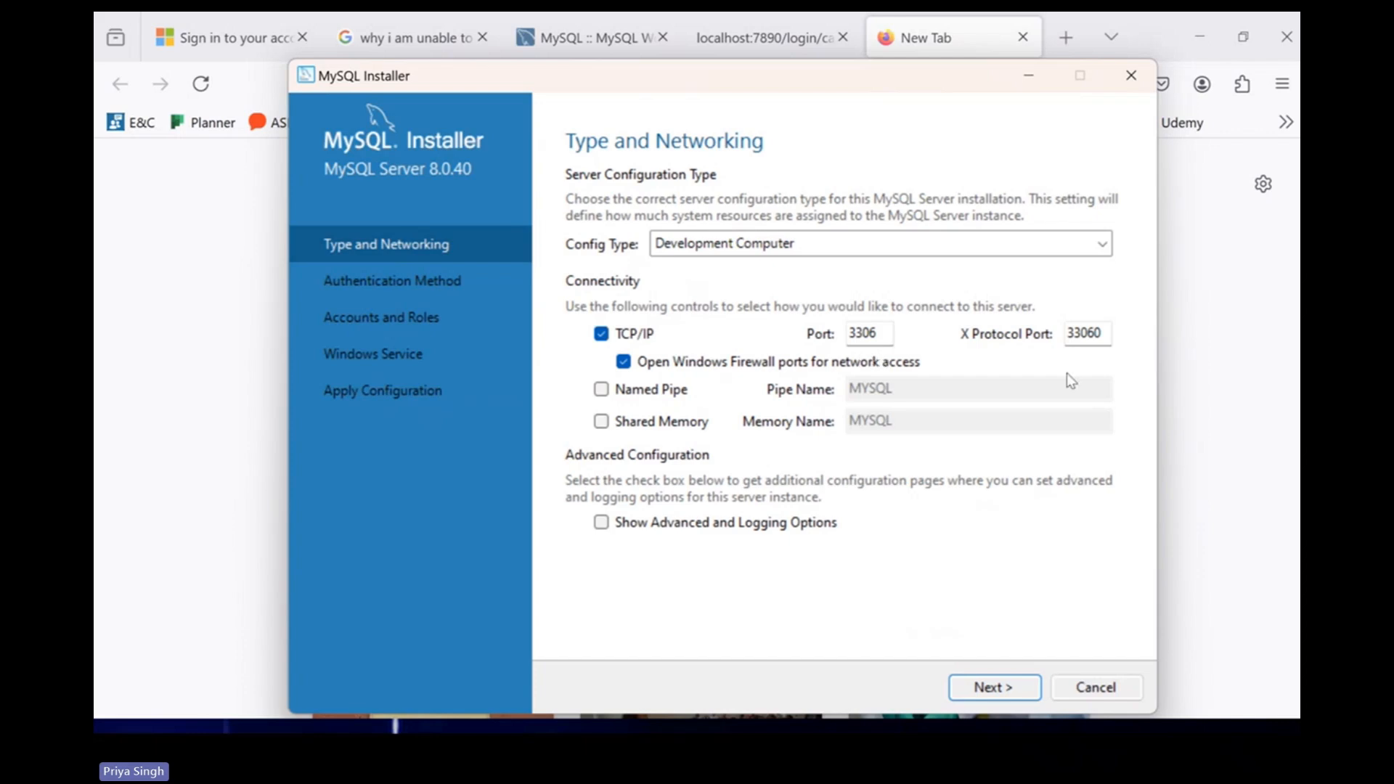
{"action": "left_click", "coordinate": [991, 682]}
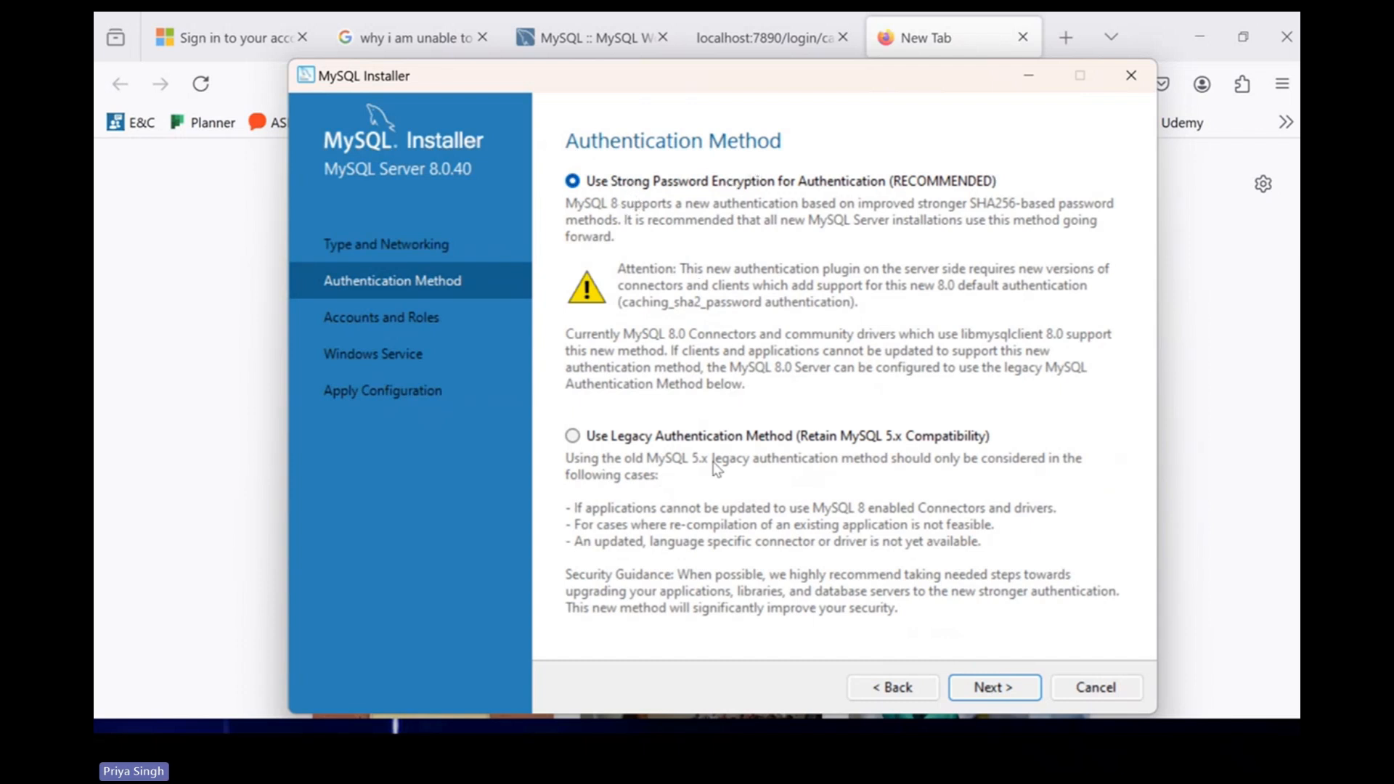
{"action": "left_click", "coordinate": [989, 687]}
Enter and check the root account password, then continue to Windows Service.
{"action": "type", "text": "12345678901234"}
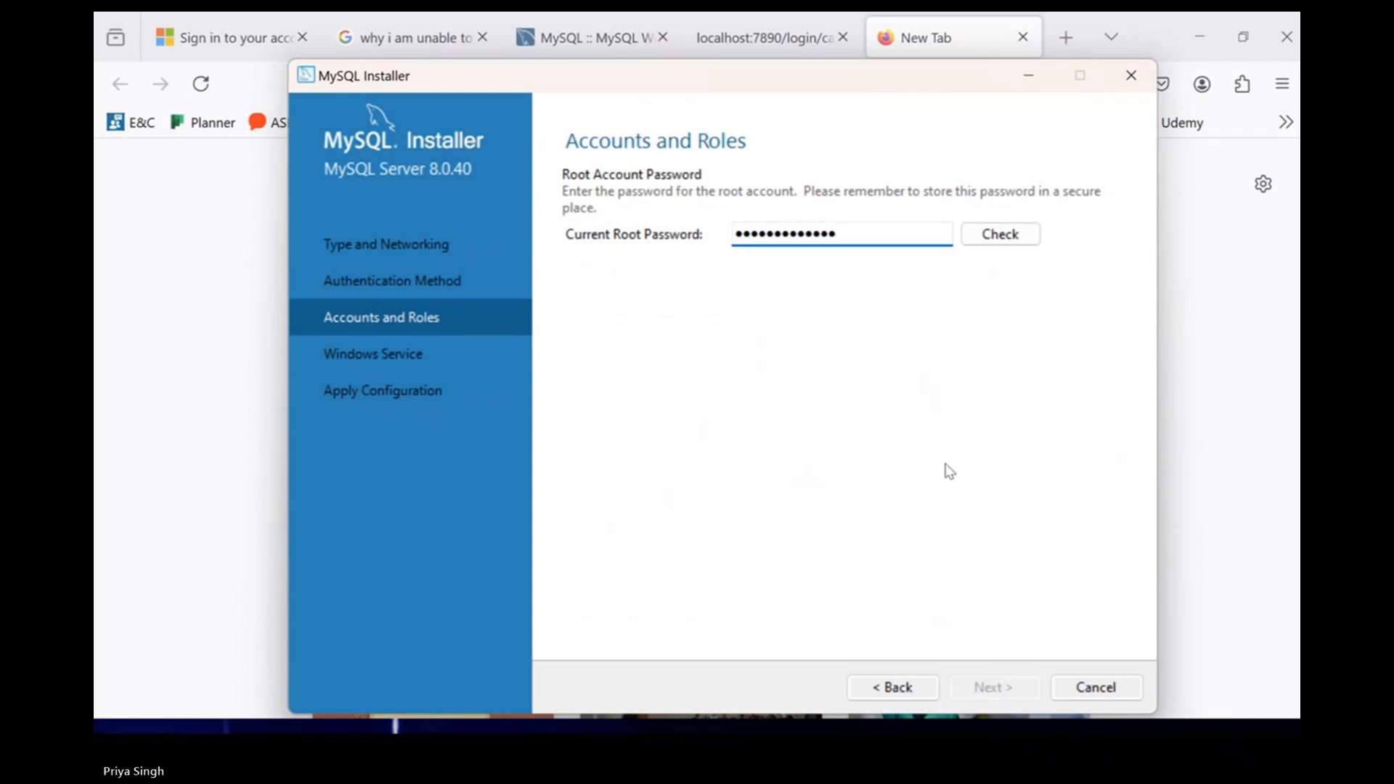
{"action": "left_click", "coordinate": [998, 236]}
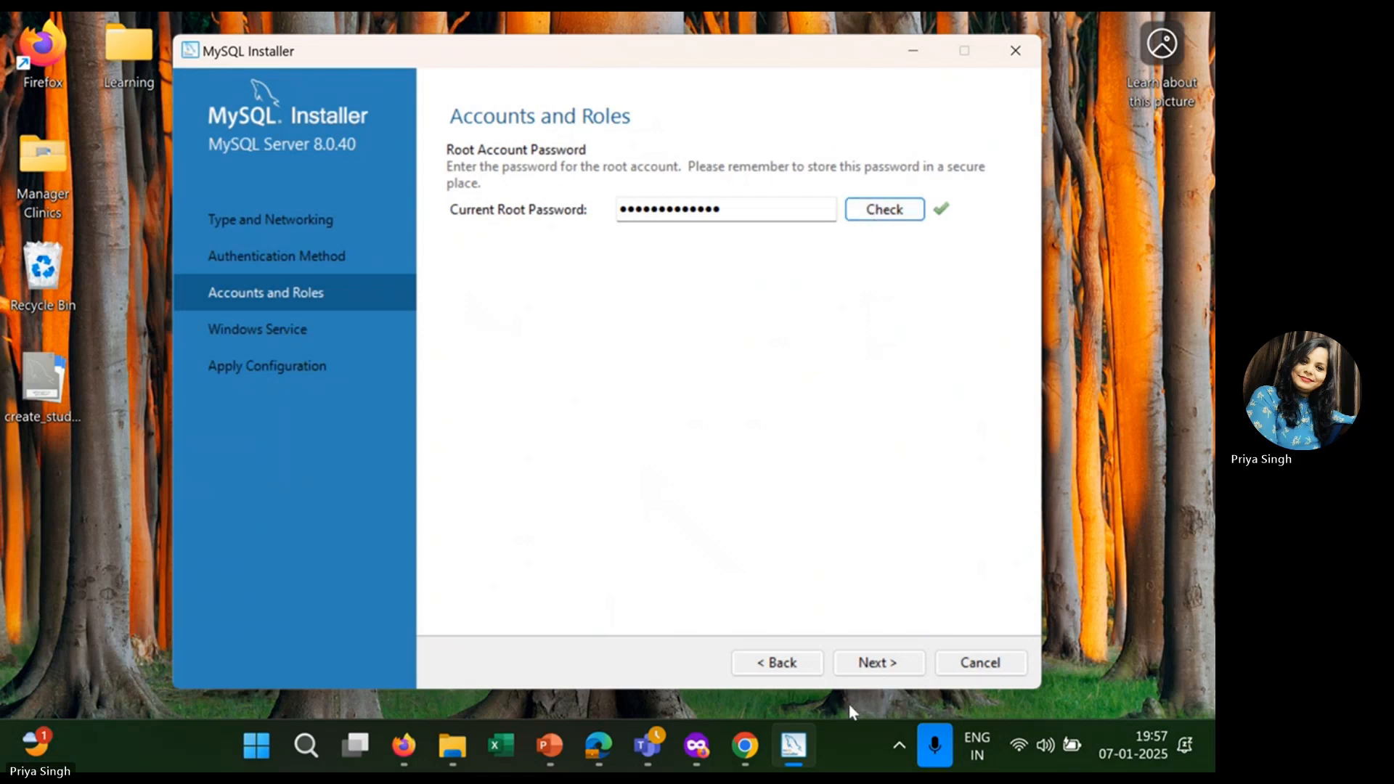
{"action": "left_click", "coordinate": [870, 672]}
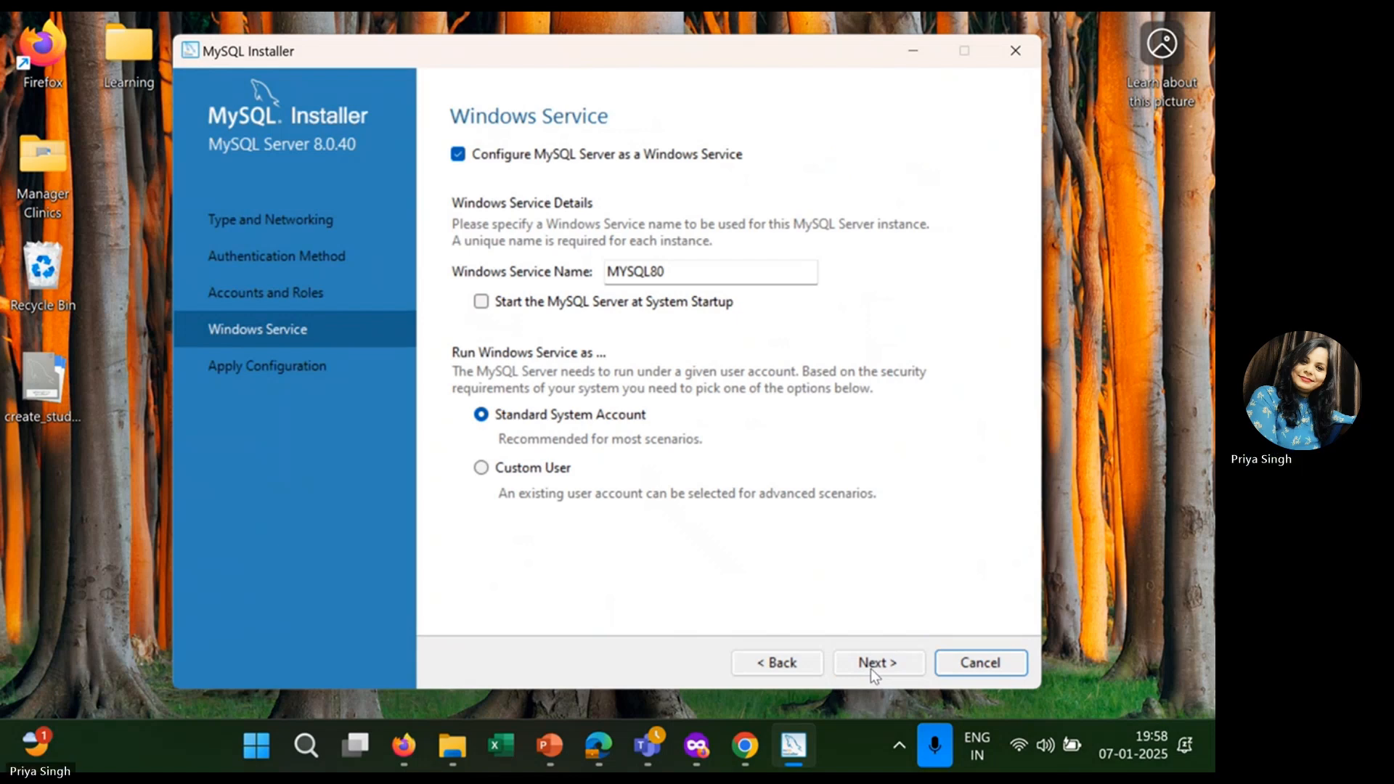
Keep the MYSQL80 service, apply the server configuration and finish the installer.
{"action": "left_click", "coordinate": [870, 669]}
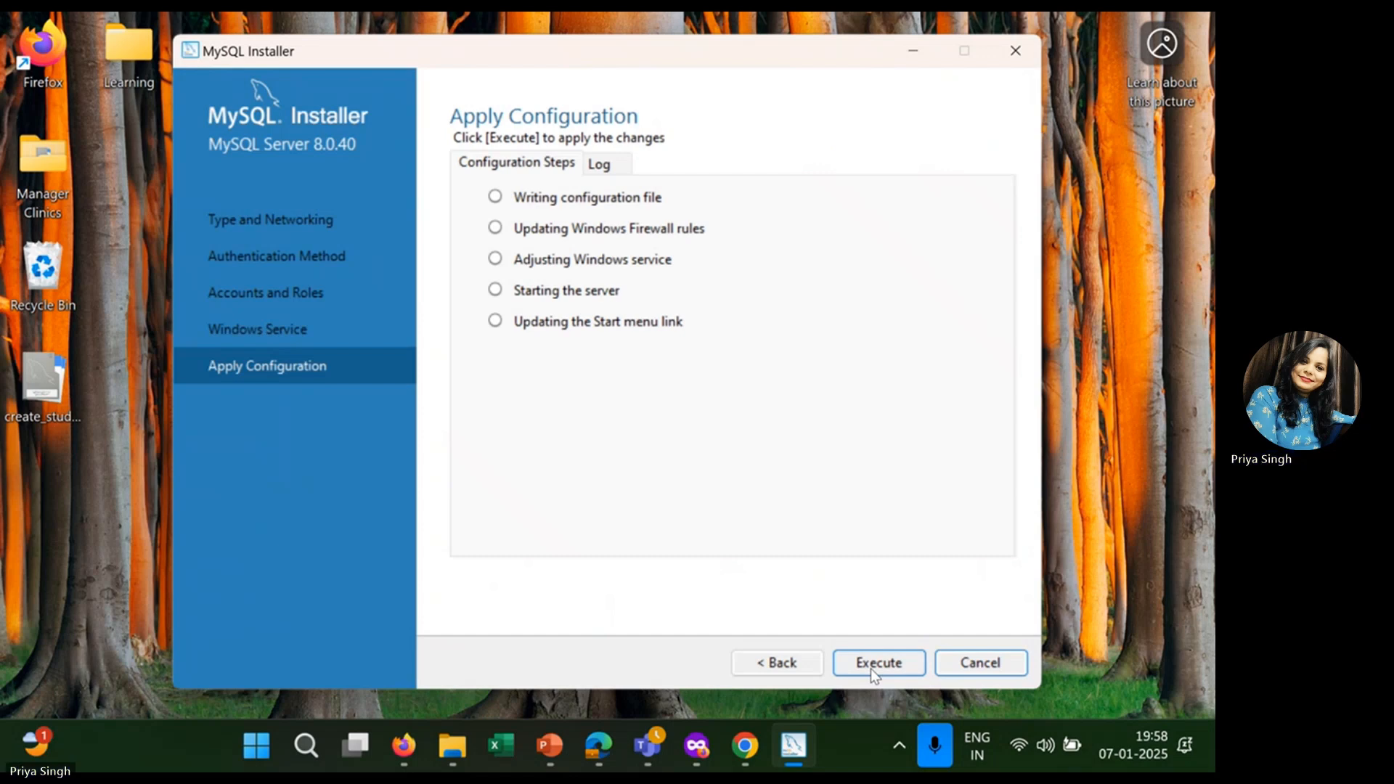
{"action": "left_click", "coordinate": [870, 669]}
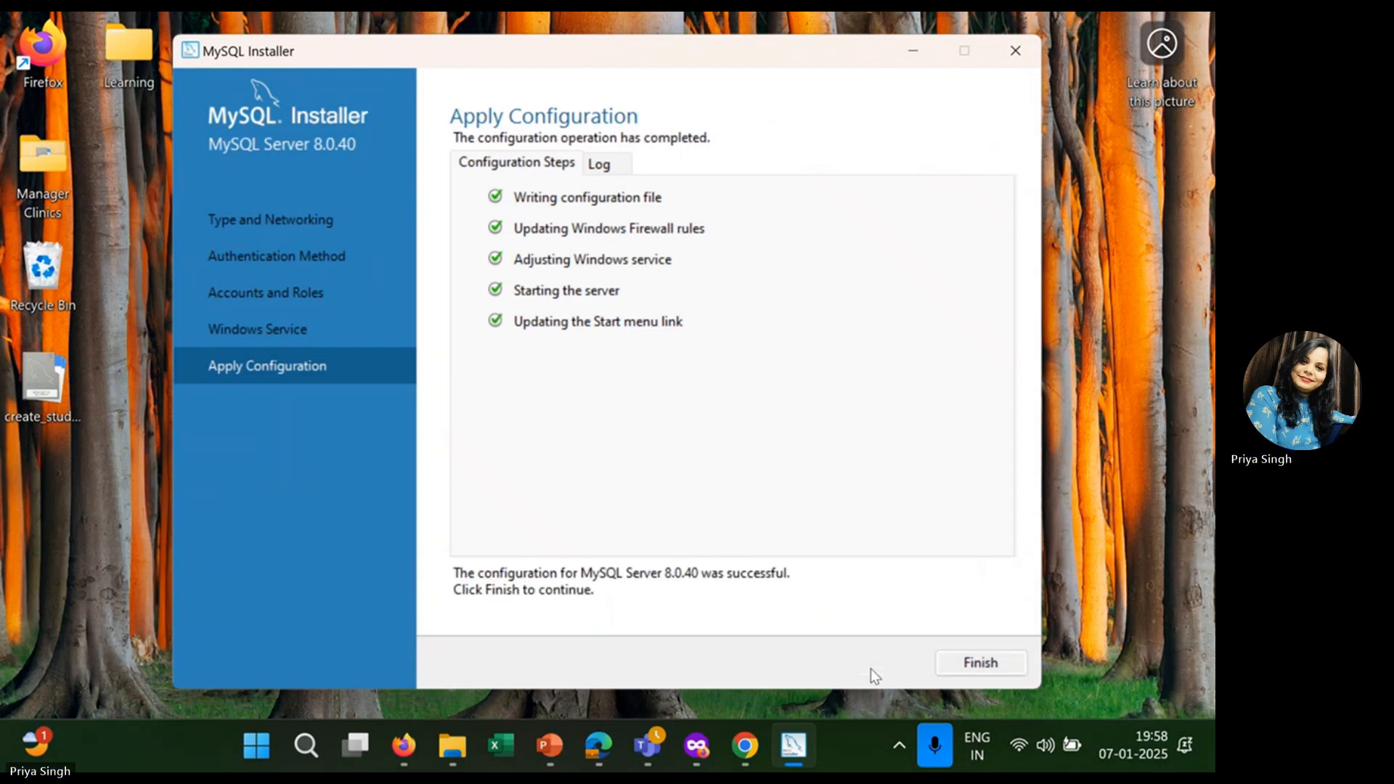
{"action": "left_click", "coordinate": [974, 667]}
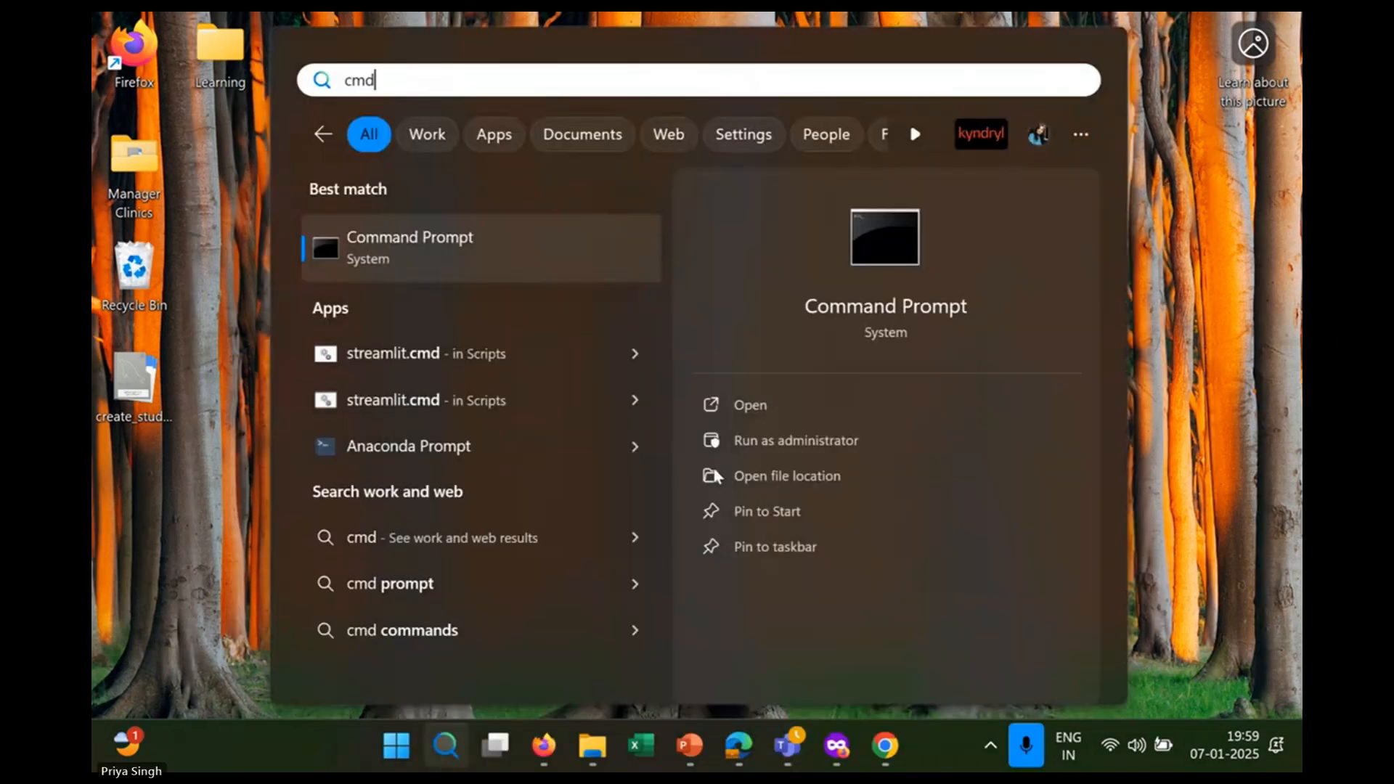
Run mysql --version in Command Prompt to confirm version 8.0.40, then minimize it.
{"action": "left_click", "coordinate": [759, 405]}
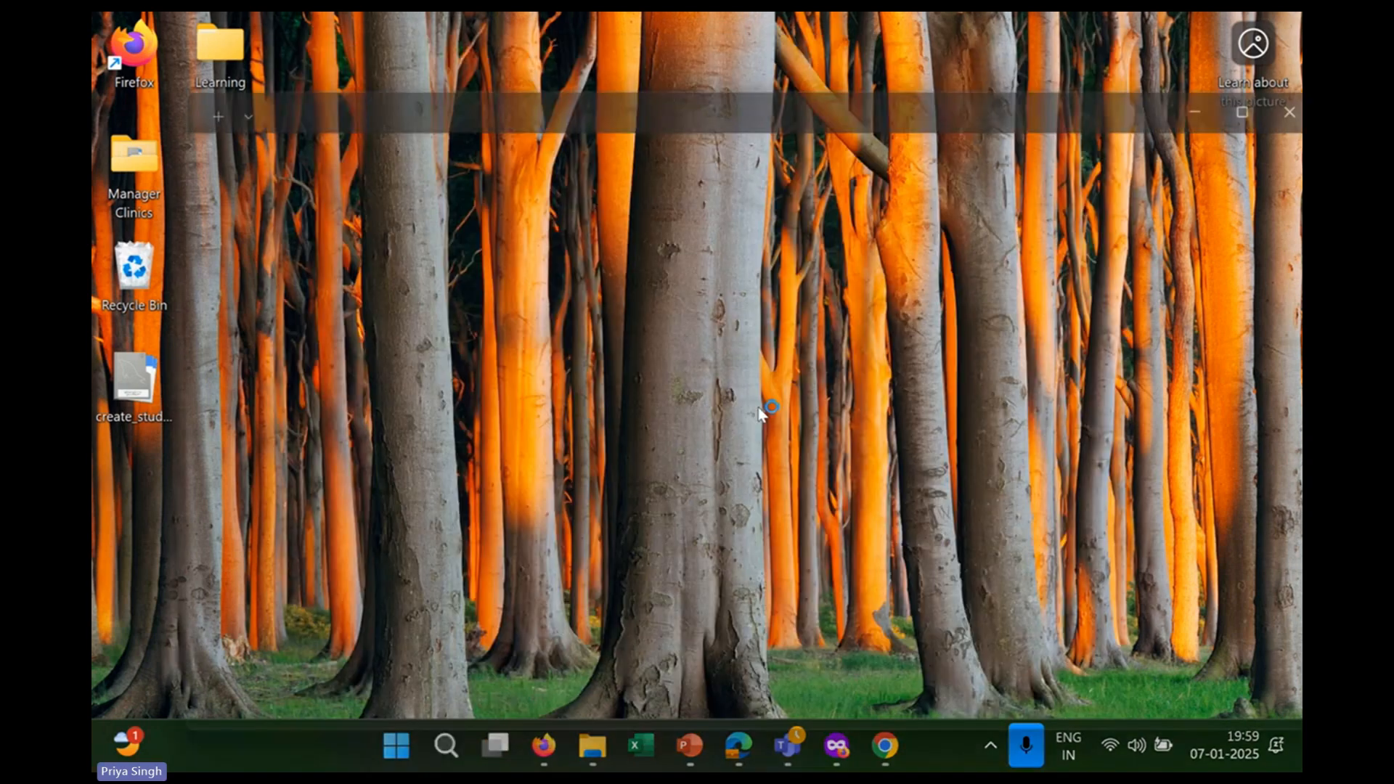
{"action": "type", "text": "mysql --version"}
{"action": "key", "text": "Return"}
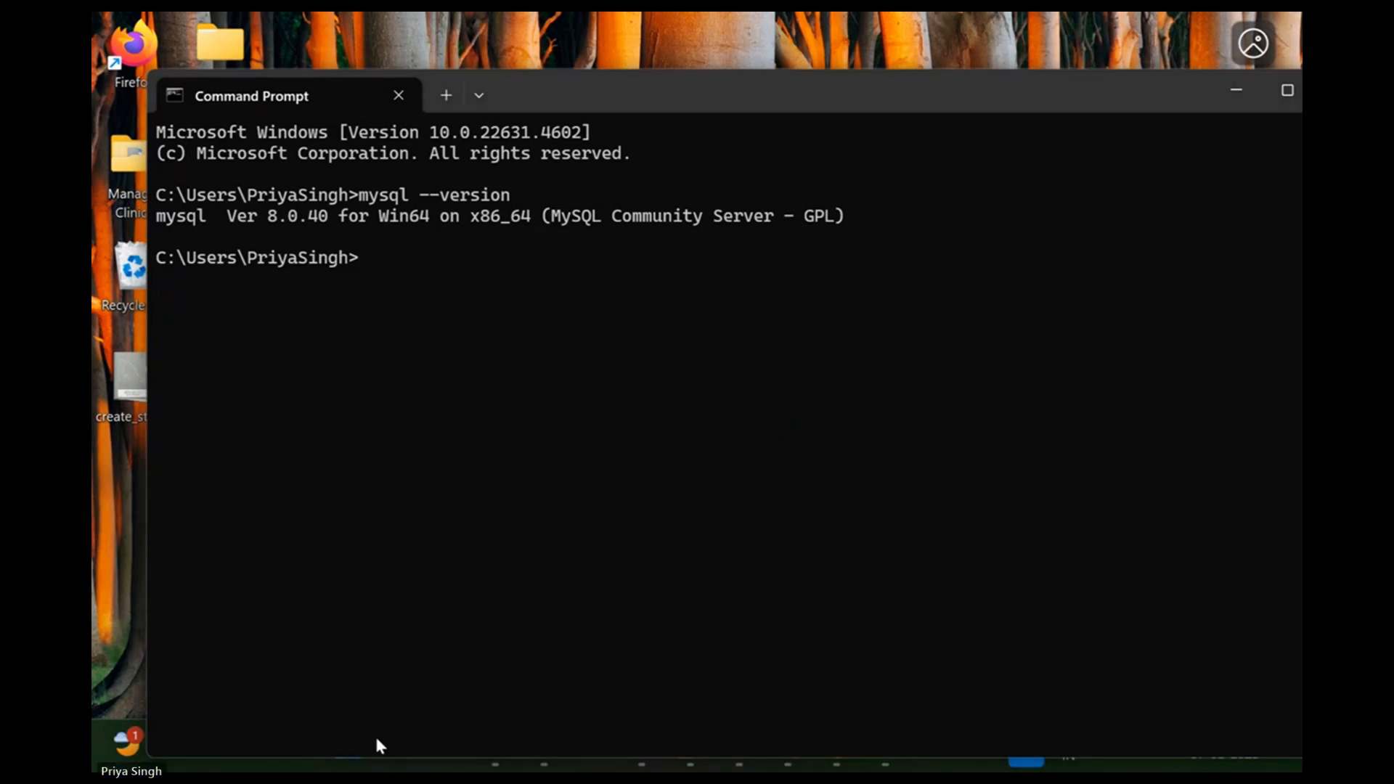
{"action": "left_click", "coordinate": [1236, 93]}
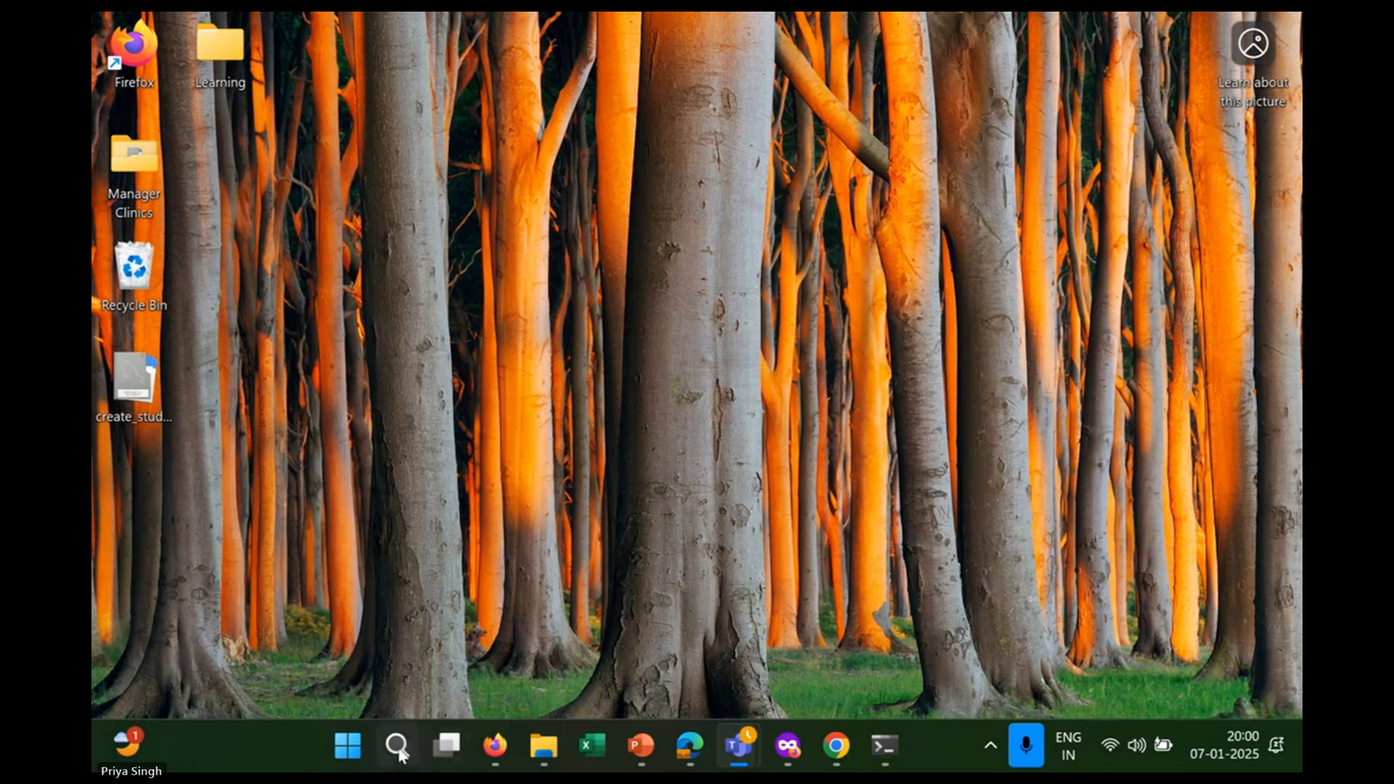
{"action": "left_click", "coordinate": [399, 748]}
Launch MySQL Workbench 8.0 CE from search and maximize it on the Welcome screen.
{"action": "type", "text": "sql"}
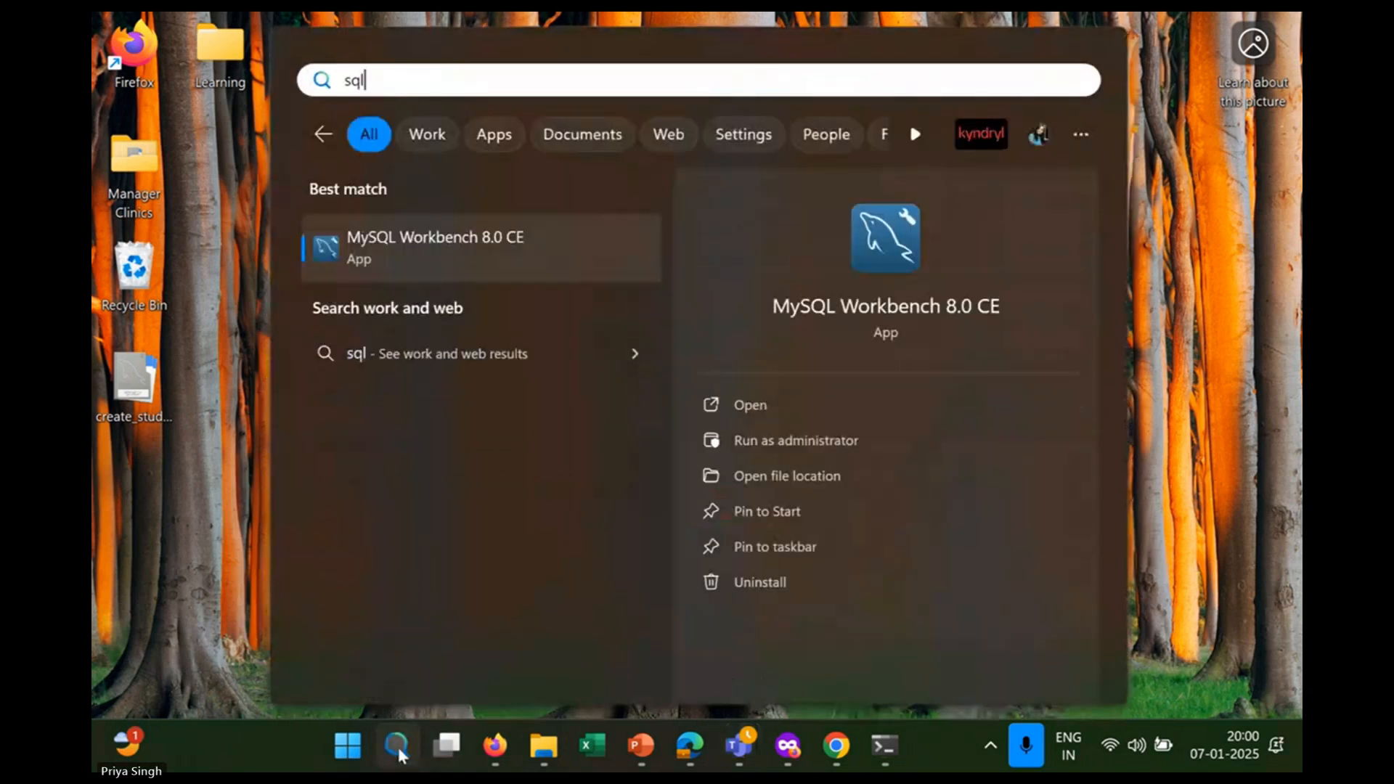
{"action": "left_click", "coordinate": [810, 399]}
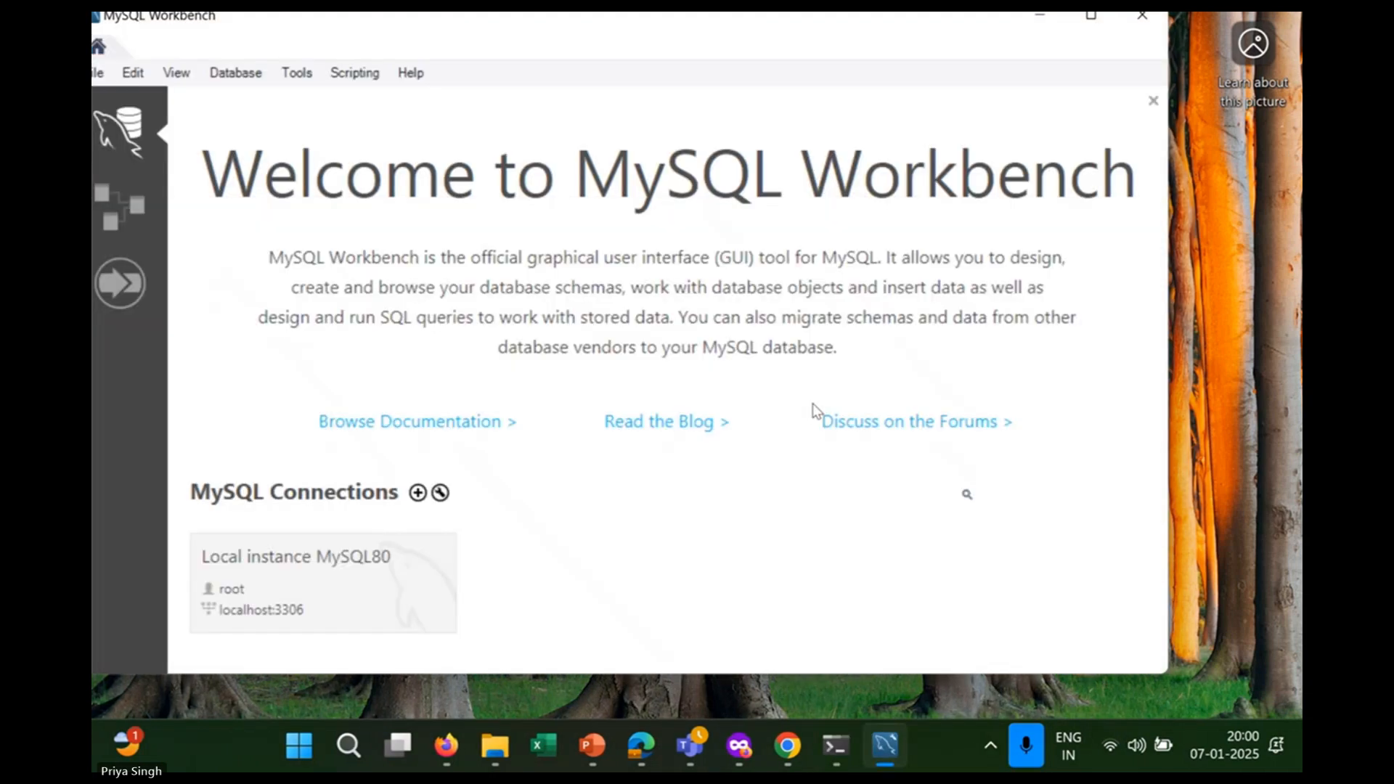
{"action": "left_click", "coordinate": [1090, 16]}
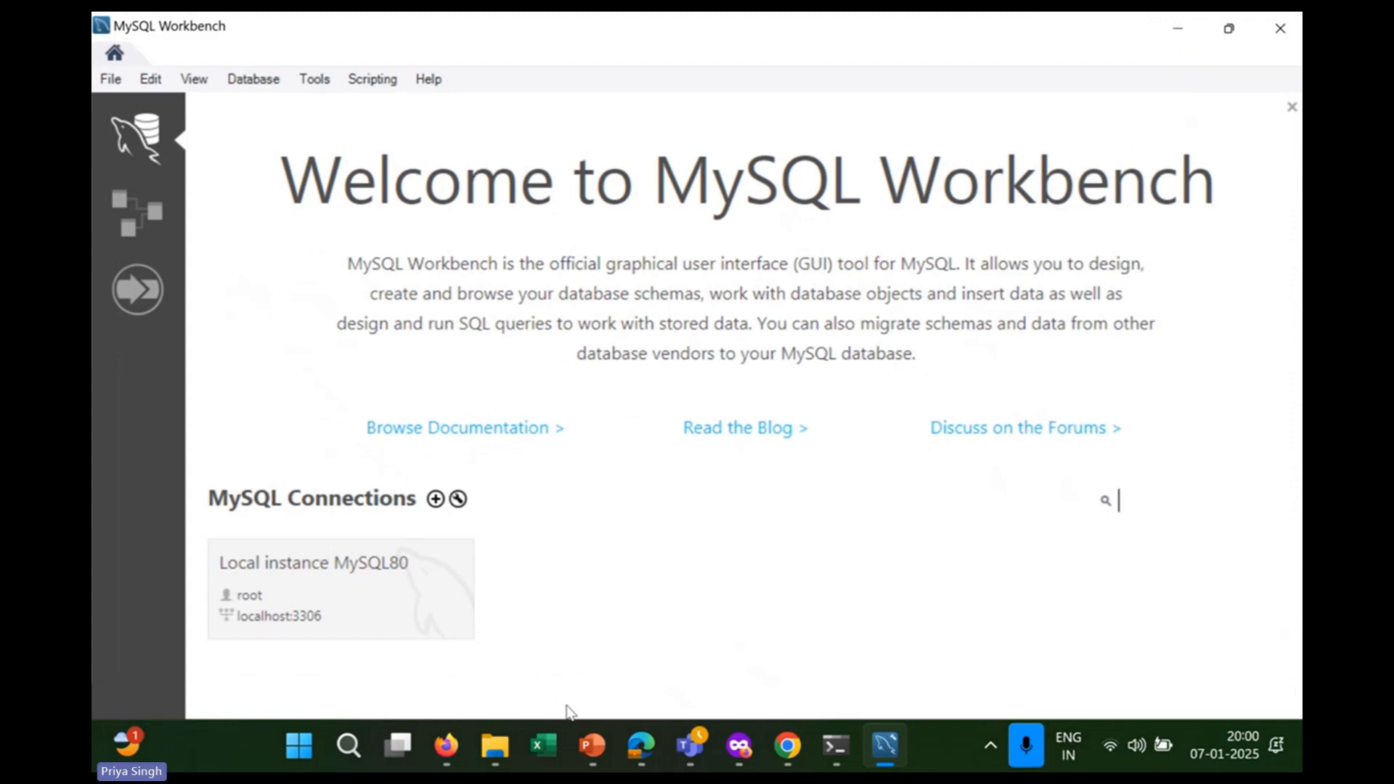
Browse to C:\Program Files\MySQL\MySQL Server 8.0\bin in File Explorer and select its path.
{"action": "left_click", "coordinate": [495, 745]}
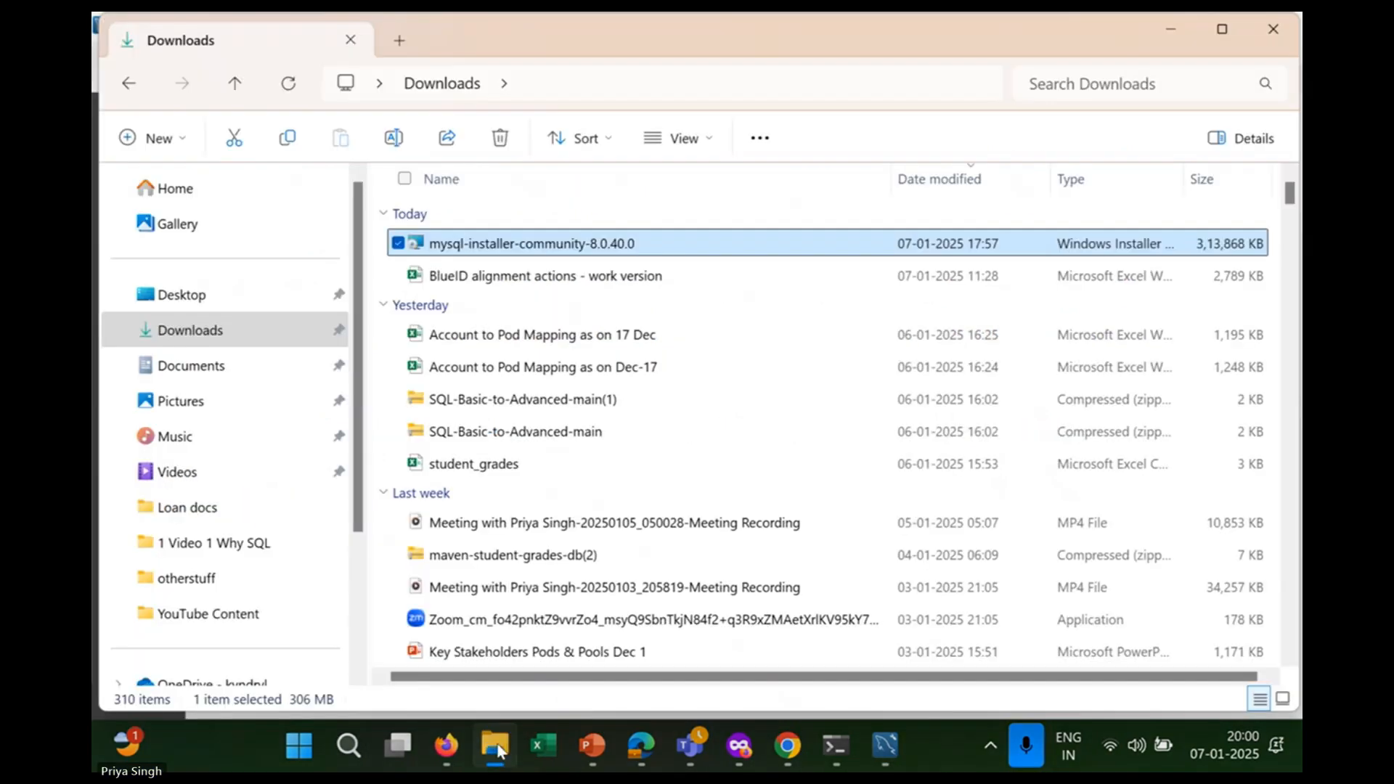
{"action": "scroll", "coordinate": [364, 617], "scroll_direction": "down", "scroll_amount": 3}
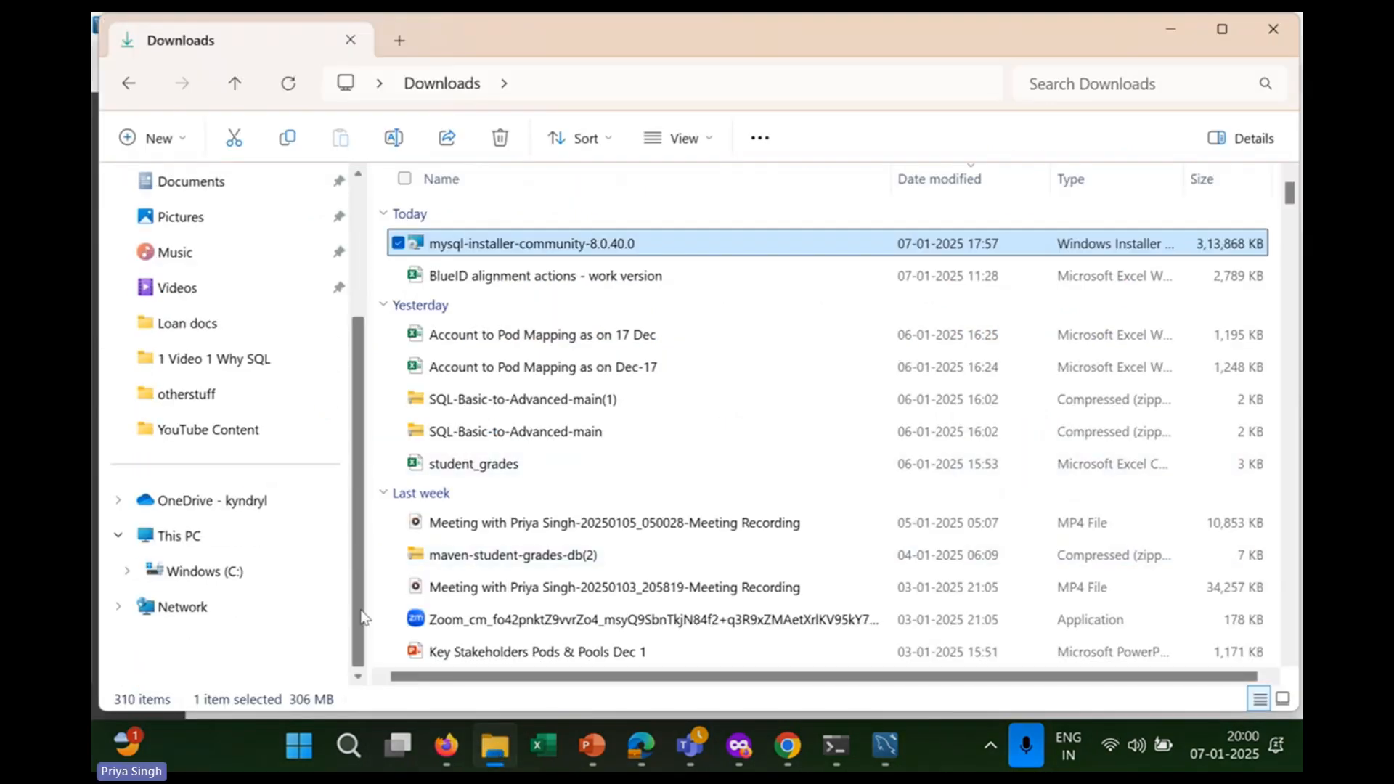
{"action": "left_click", "coordinate": [263, 574]}
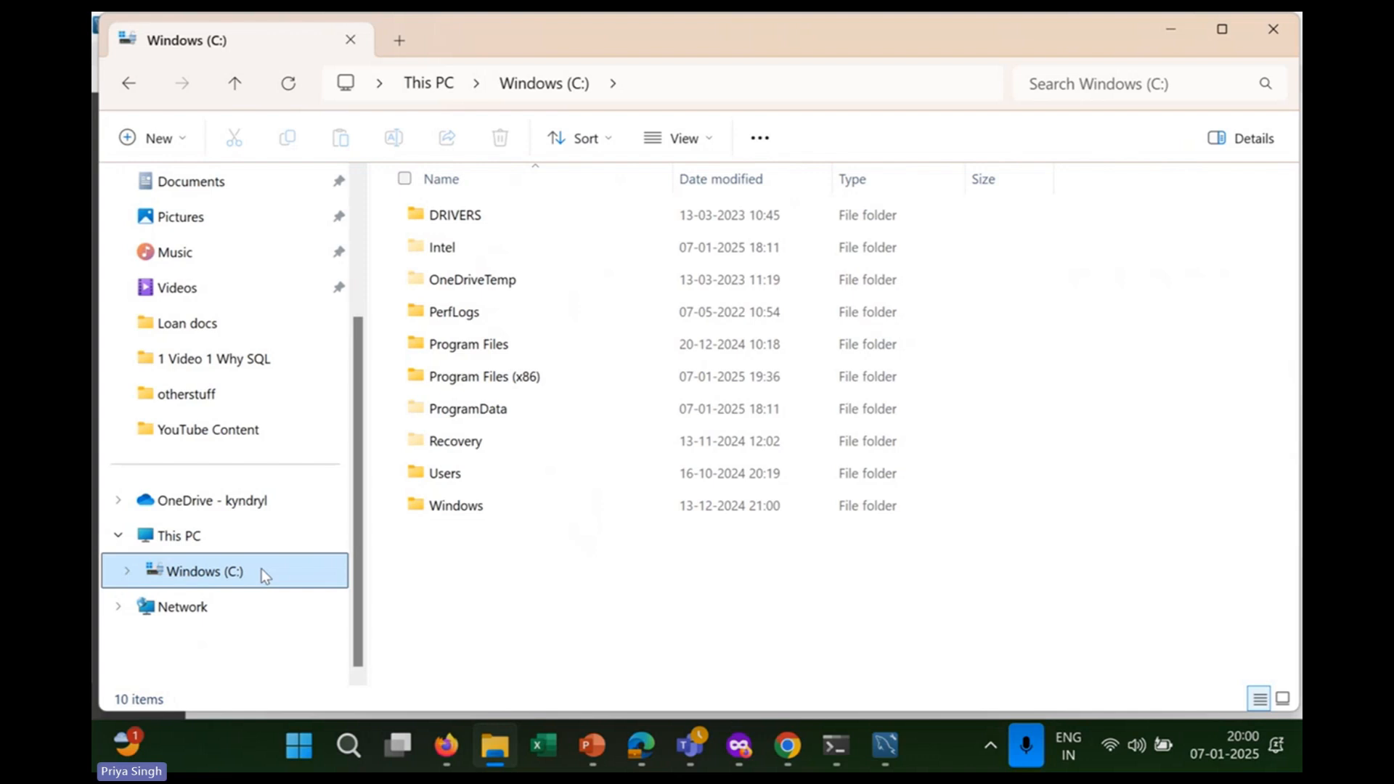
{"action": "double_click", "coordinate": [460, 350]}
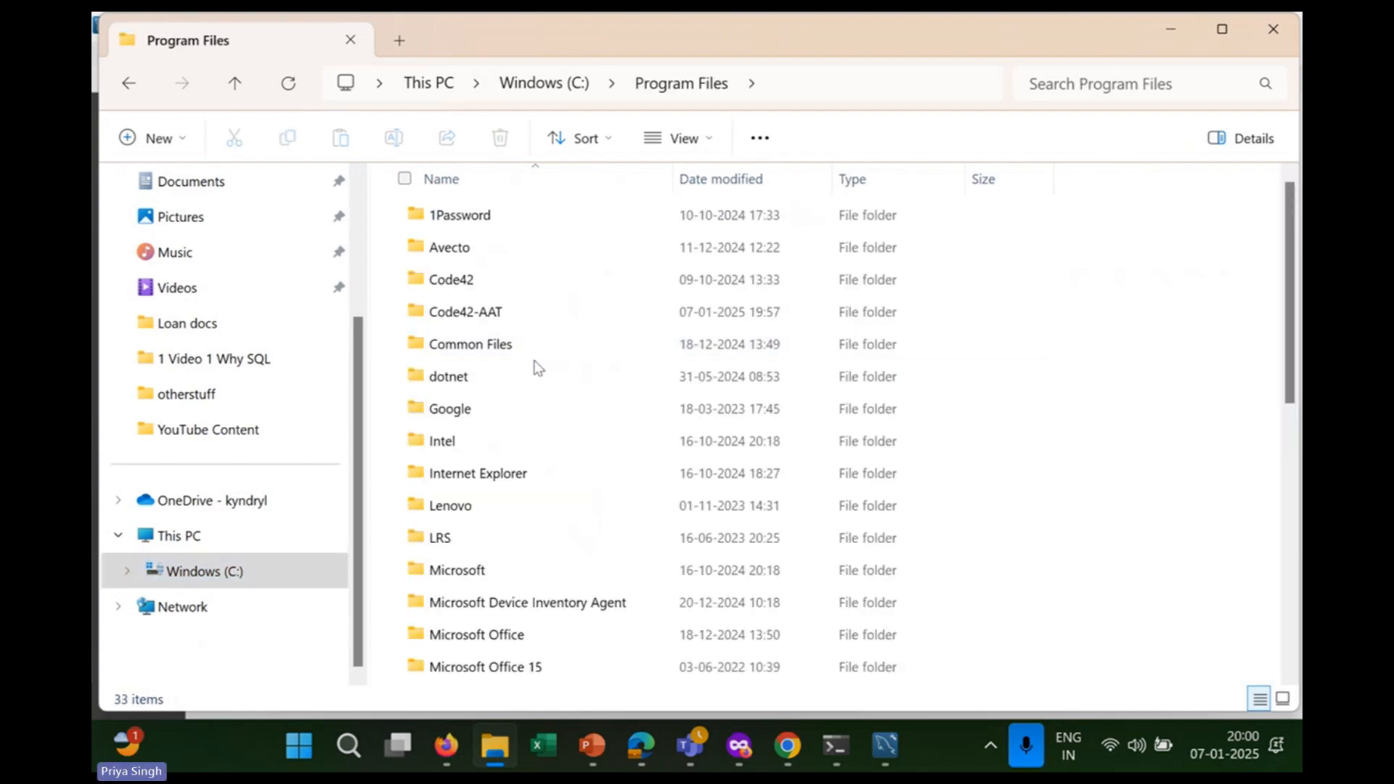
{"action": "left_click_drag", "start_coordinate": [1289, 334], "coordinate": [1298, 506]}
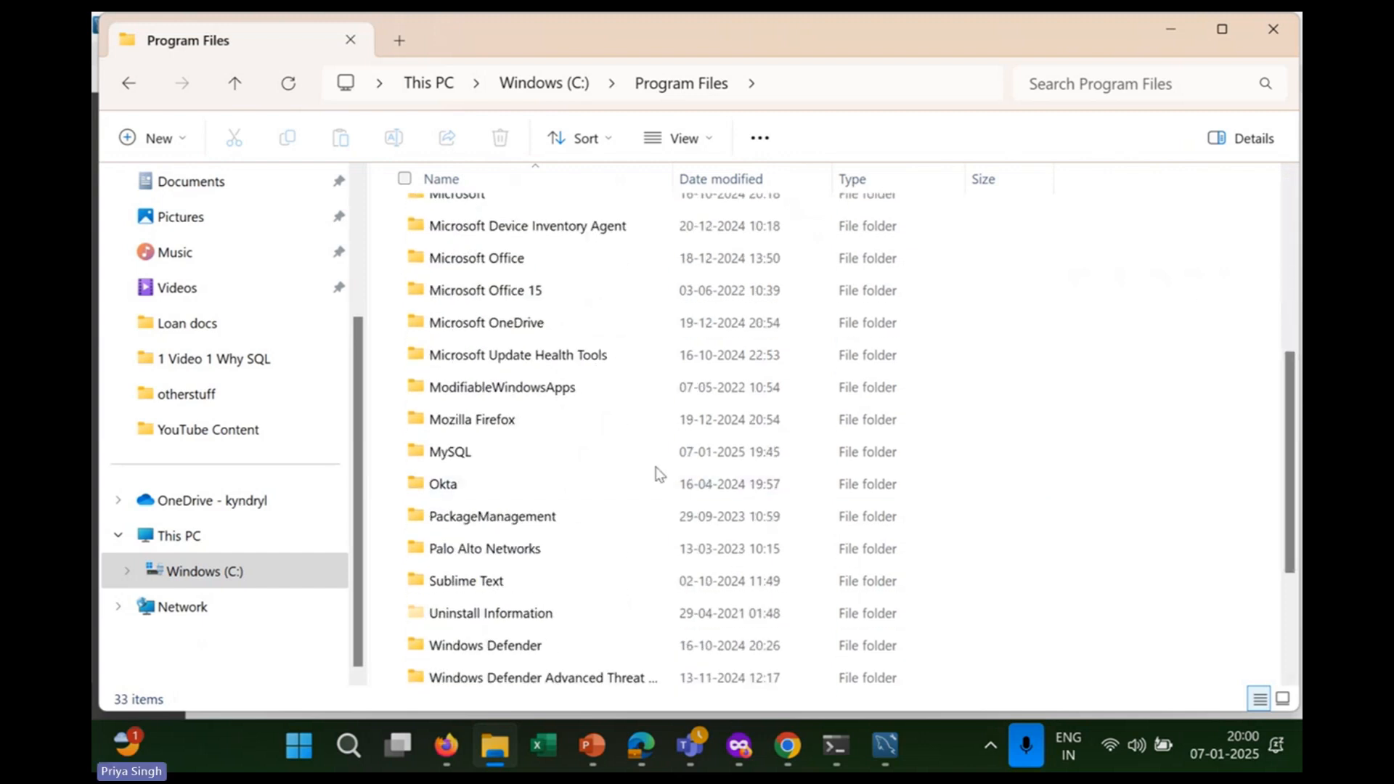
{"action": "double_click", "coordinate": [636, 452]}
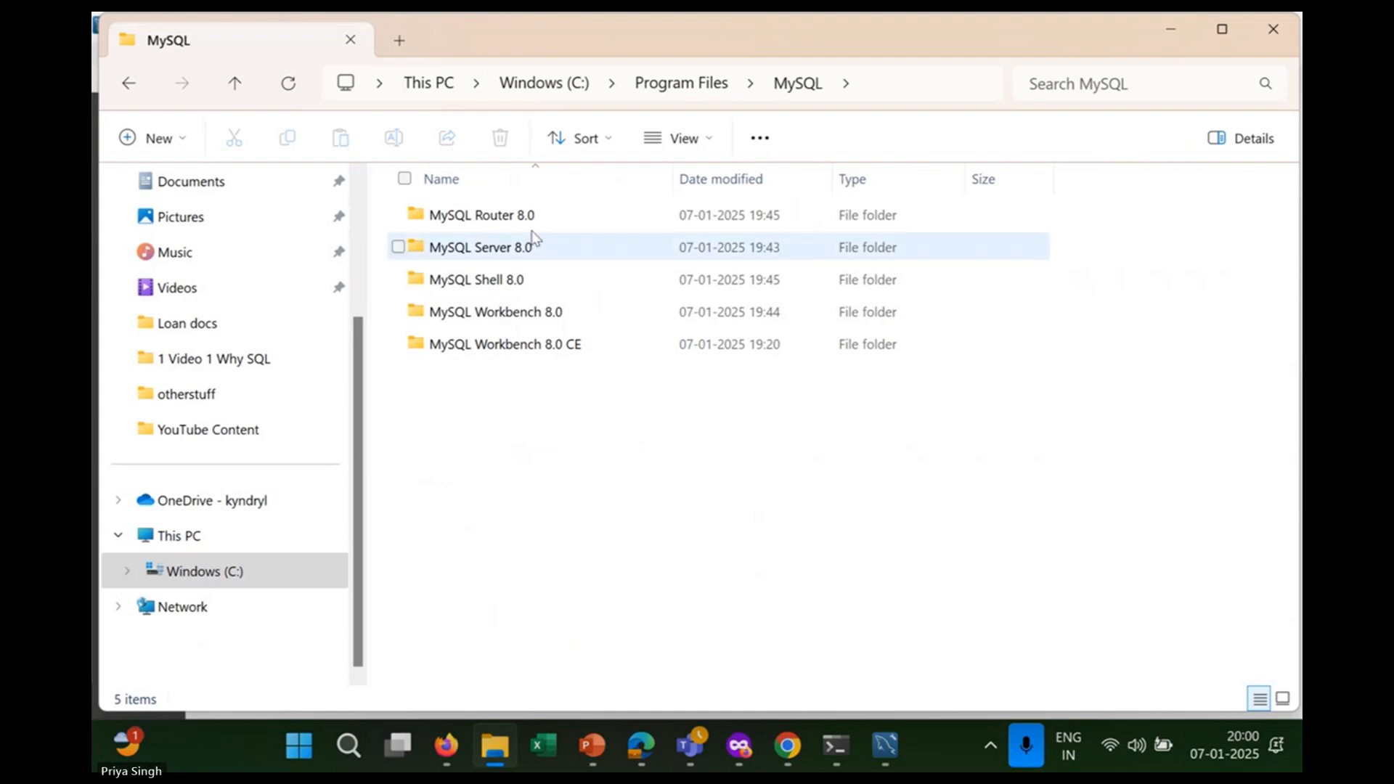
{"action": "double_click", "coordinate": [531, 250]}
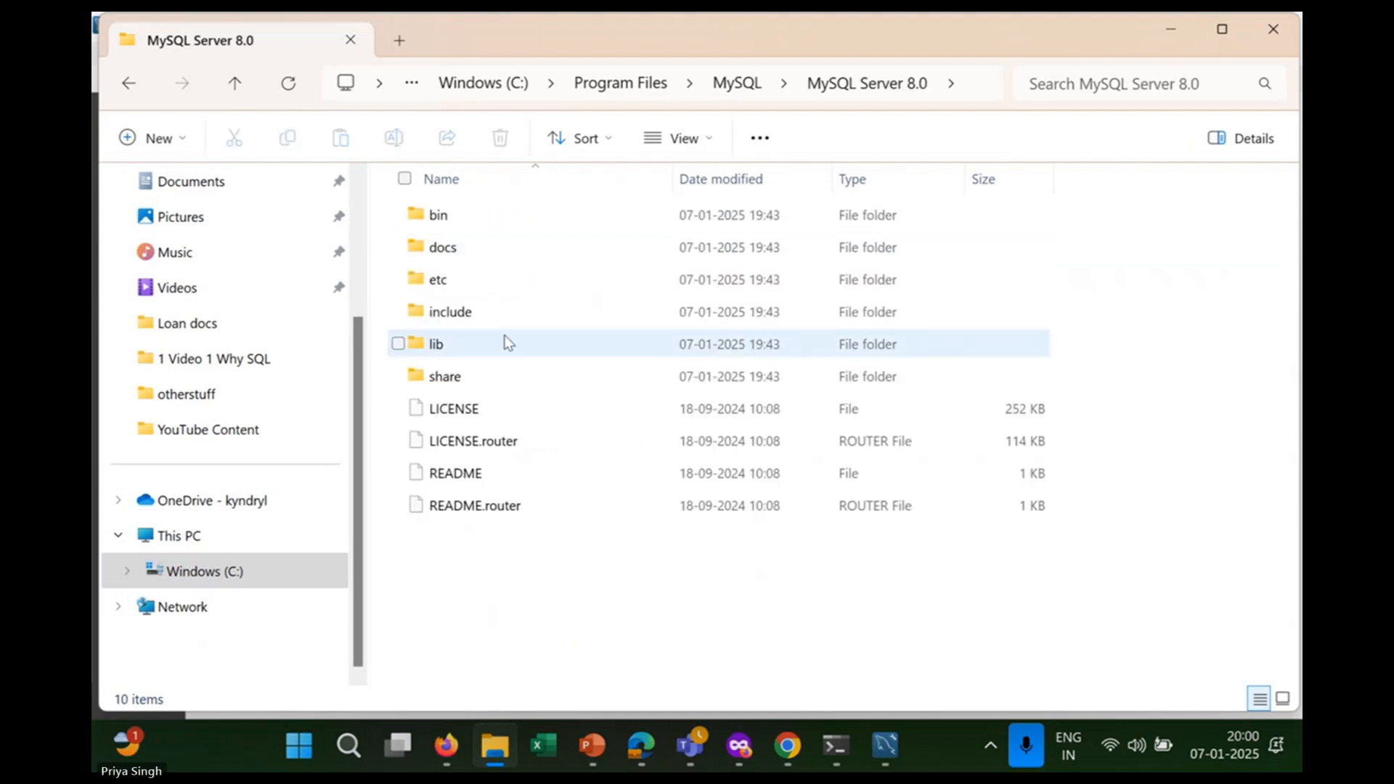
{"action": "double_click", "coordinate": [479, 219]}
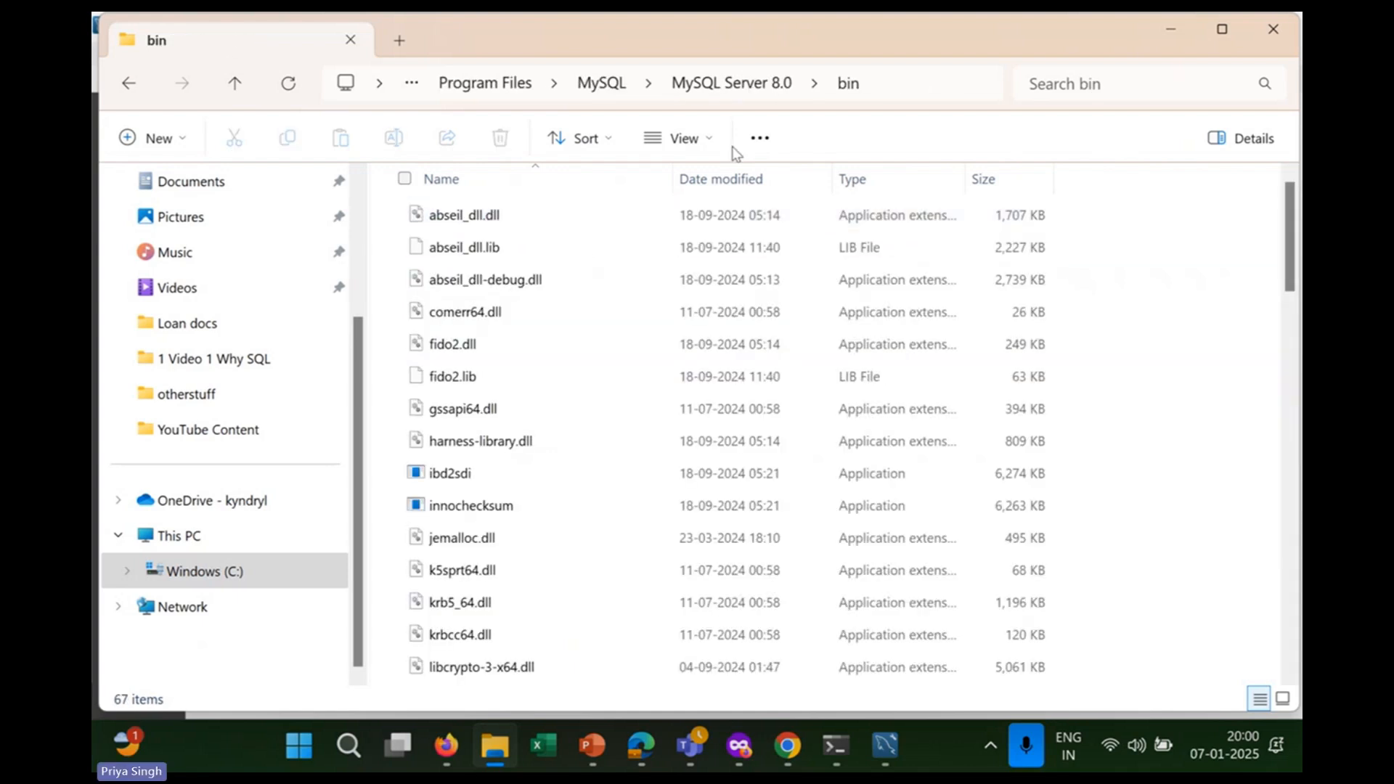
{"action": "left_click", "coordinate": [880, 93]}
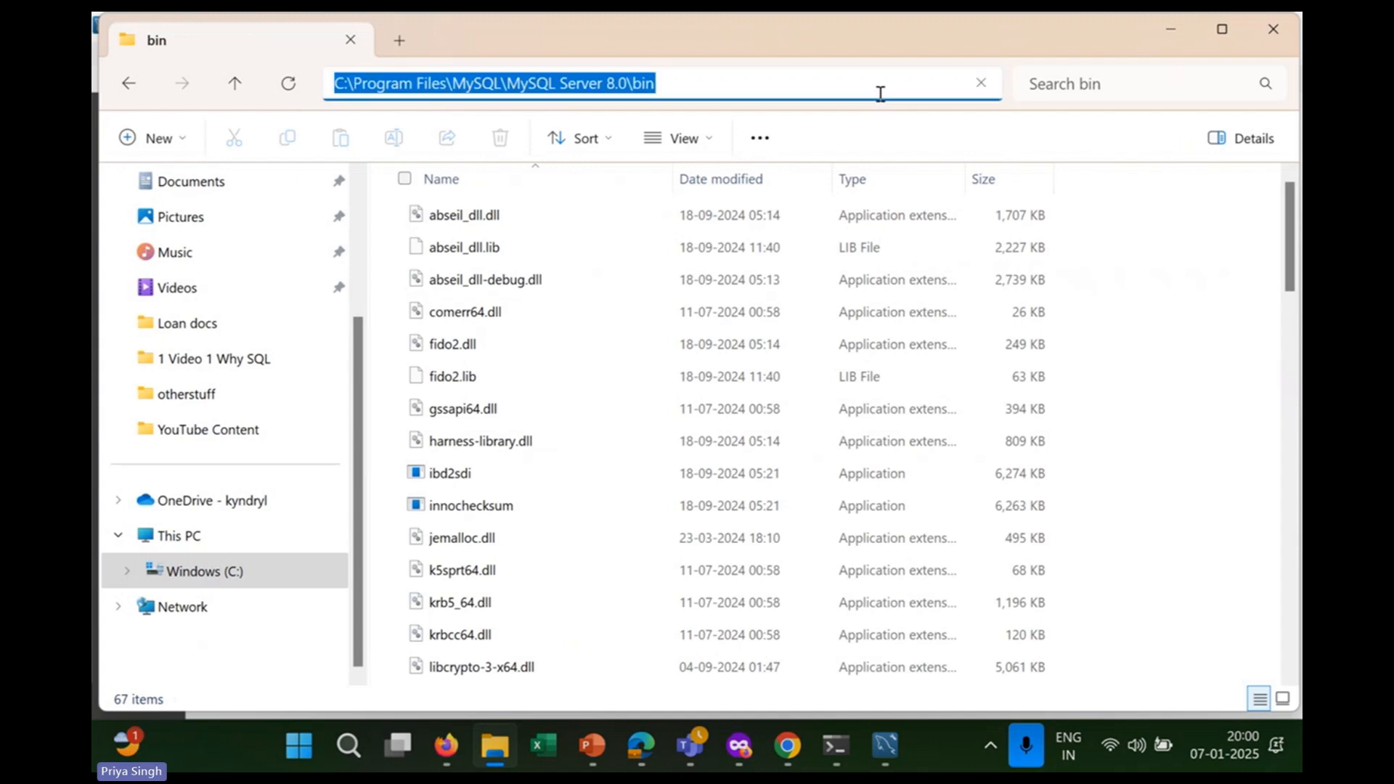
Open the system Path variable for editing via System Properties' Environment Variables.
{"action": "left_click", "coordinate": [349, 753]}
{"action": "type", "text": "syste"}
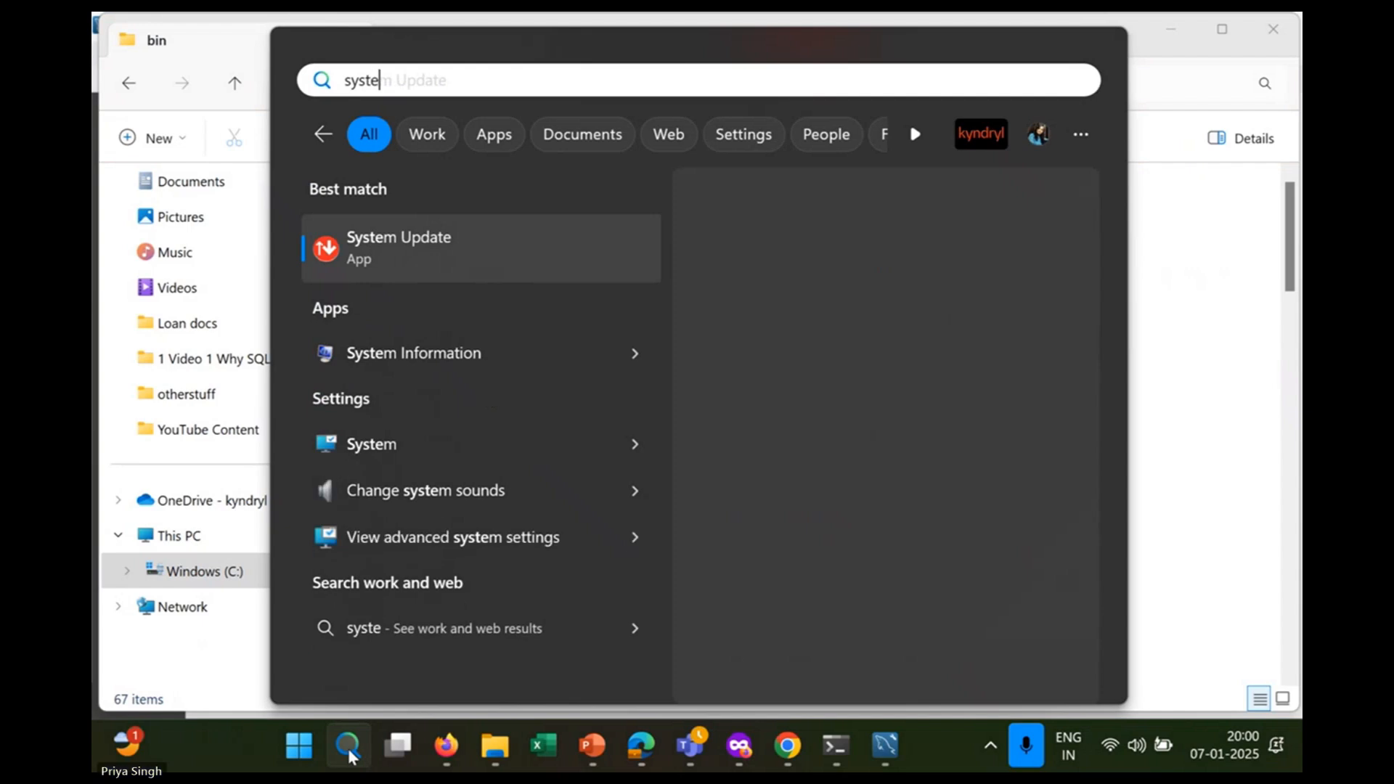
{"action": "type", "text": "m e"}
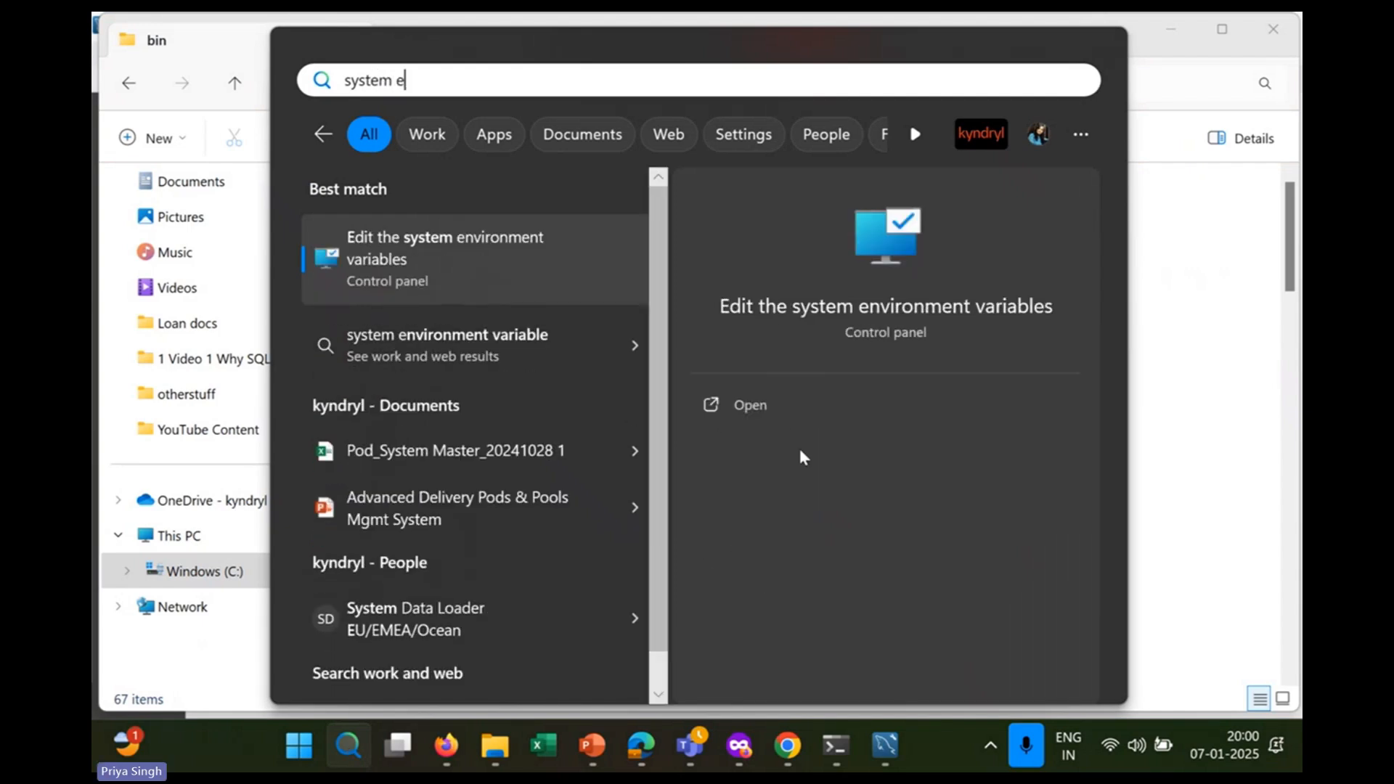
{"action": "left_click", "coordinate": [809, 406]}
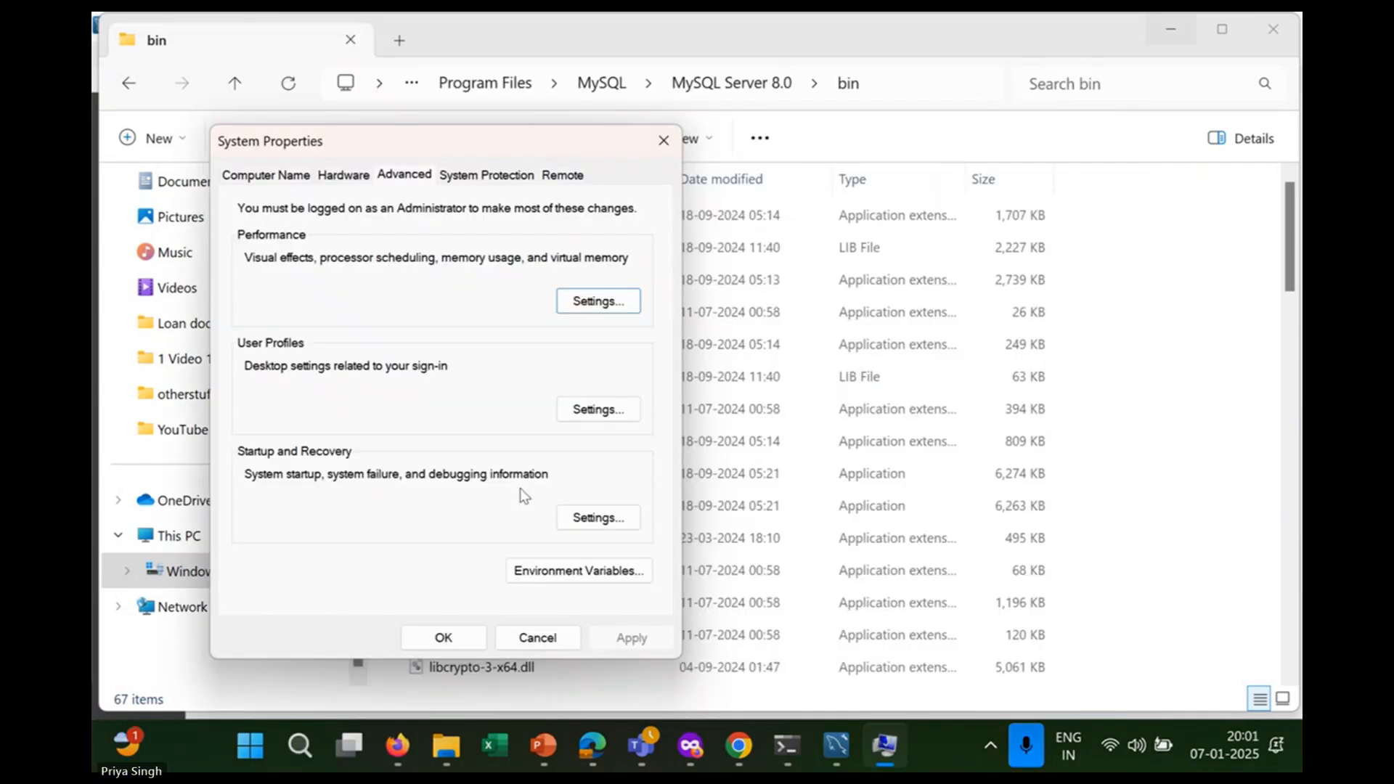
{"action": "left_click", "coordinate": [614, 577]}
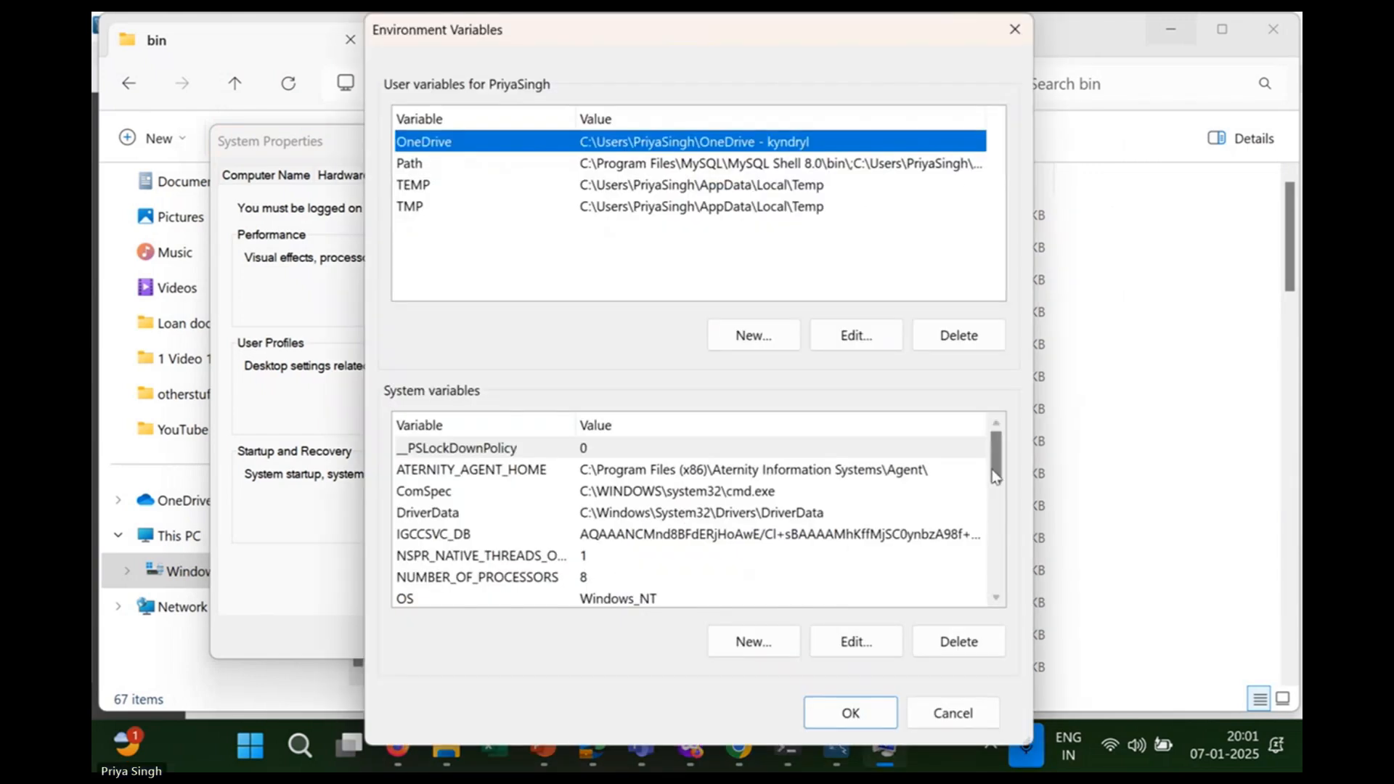
{"action": "left_click_drag", "start_coordinate": [996, 476], "coordinate": [997, 507]}
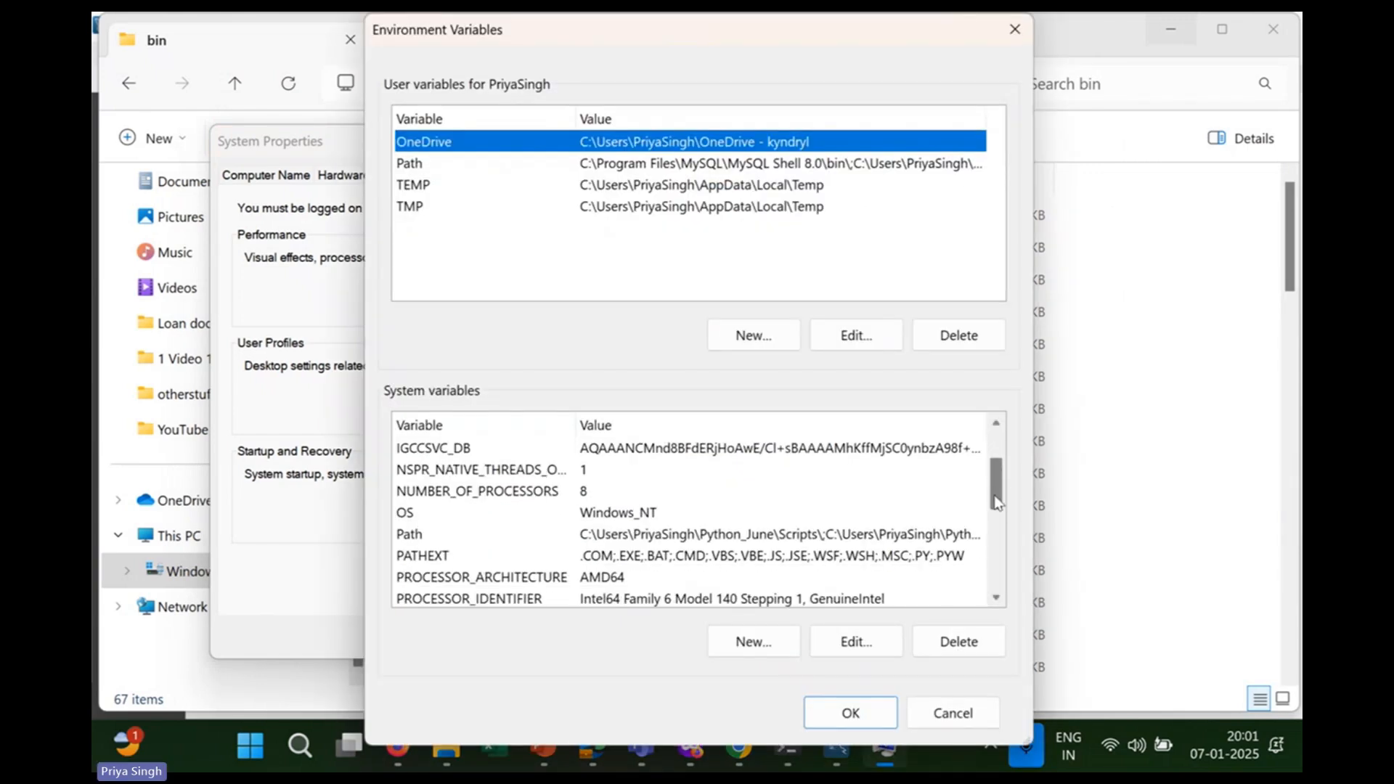
{"action": "double_click", "coordinate": [511, 533]}
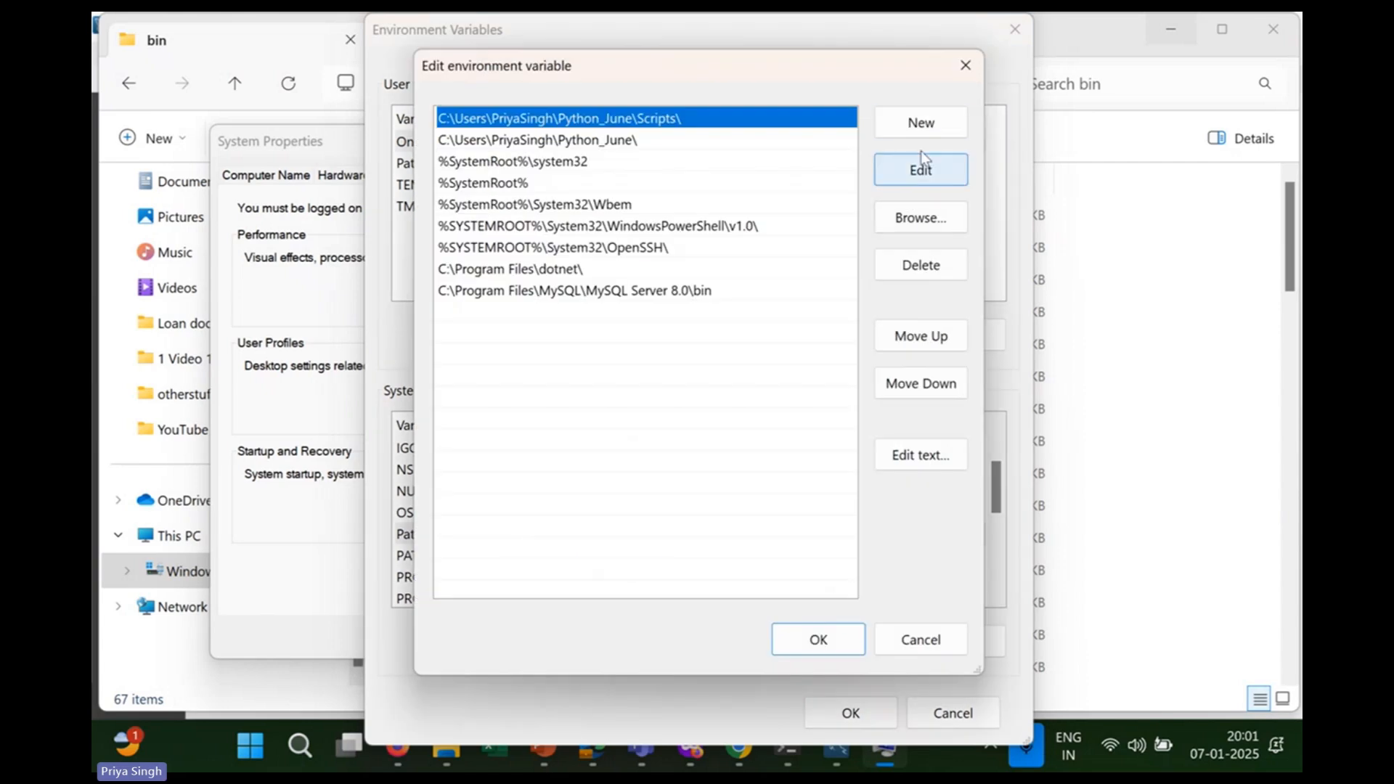
Confirm Path contains C:\Program Files\MySQL\MySQL Server 8.0\bin and OK all dialogs.
{"action": "left_click", "coordinate": [922, 122]}
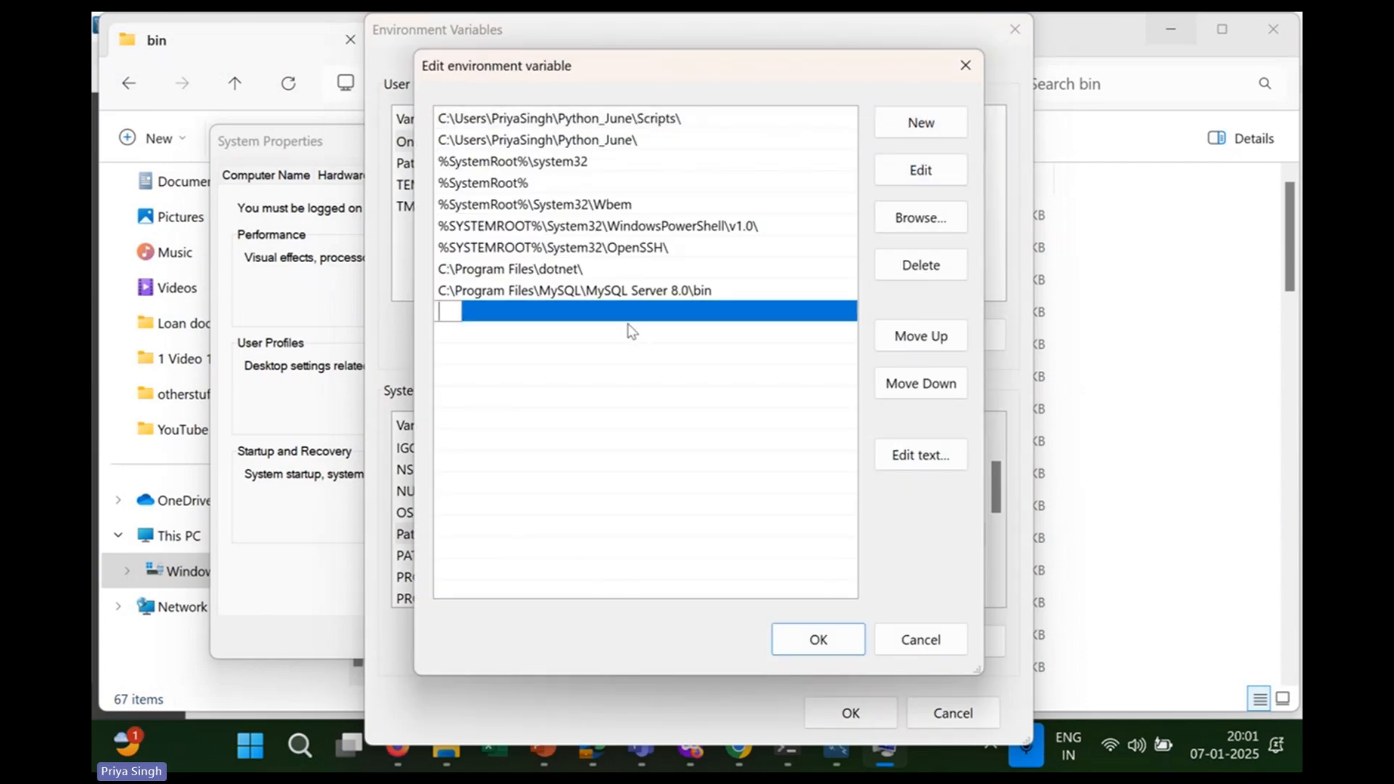
{"action": "left_click", "coordinate": [526, 294]}
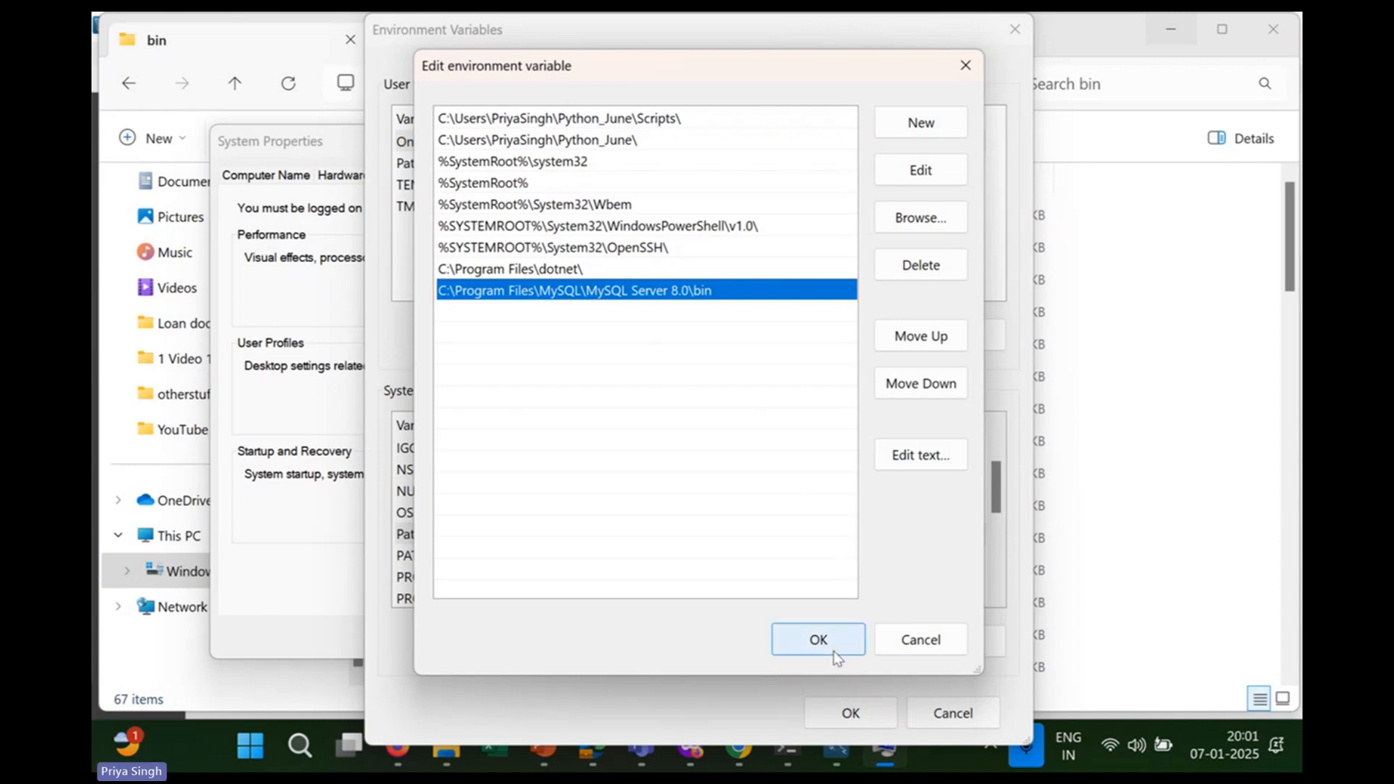
{"action": "double_click", "coordinate": [769, 319]}
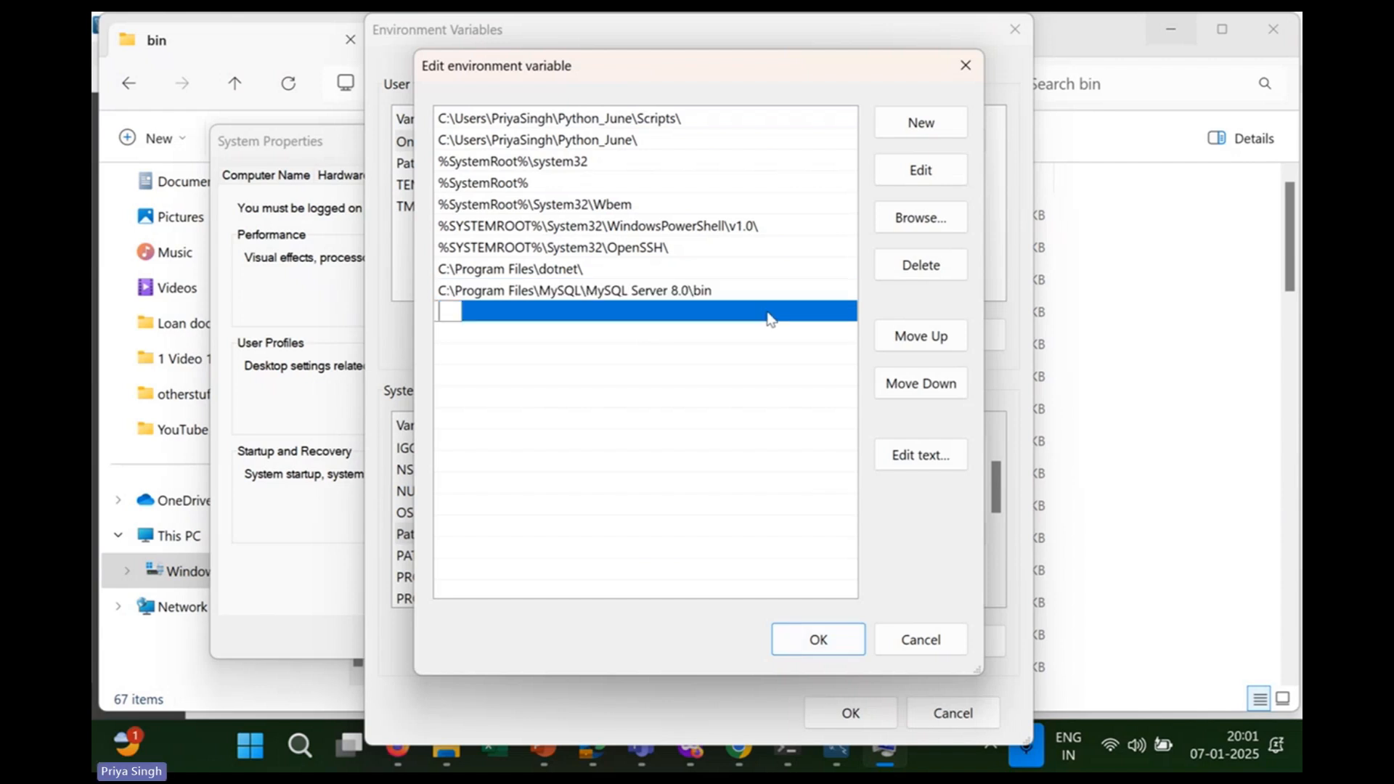
{"action": "type", "text": "C:\\Program Files\\MySQL\\MySQL Server 8.0\\bin"}
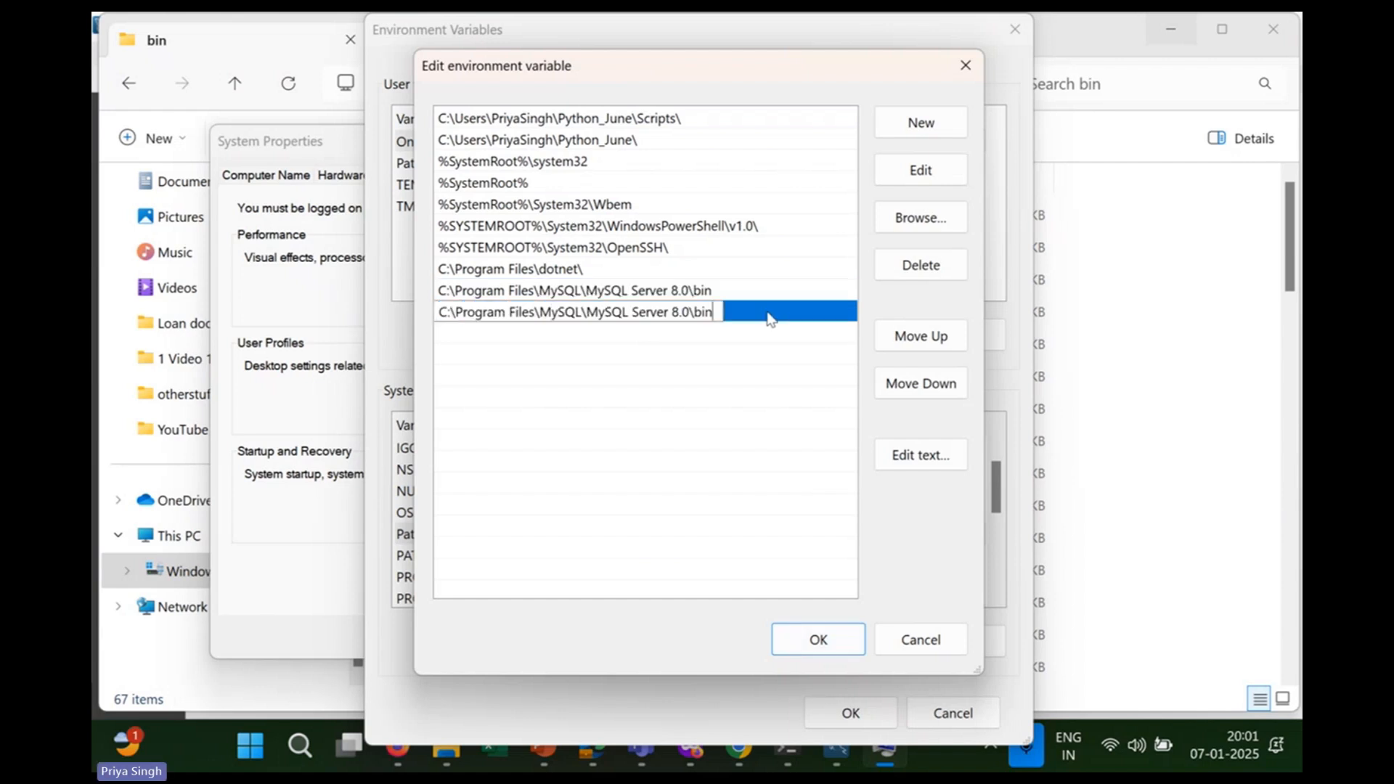
{"action": "key", "text": "ctrl+a"}
{"action": "key", "text": "BackSpace"}
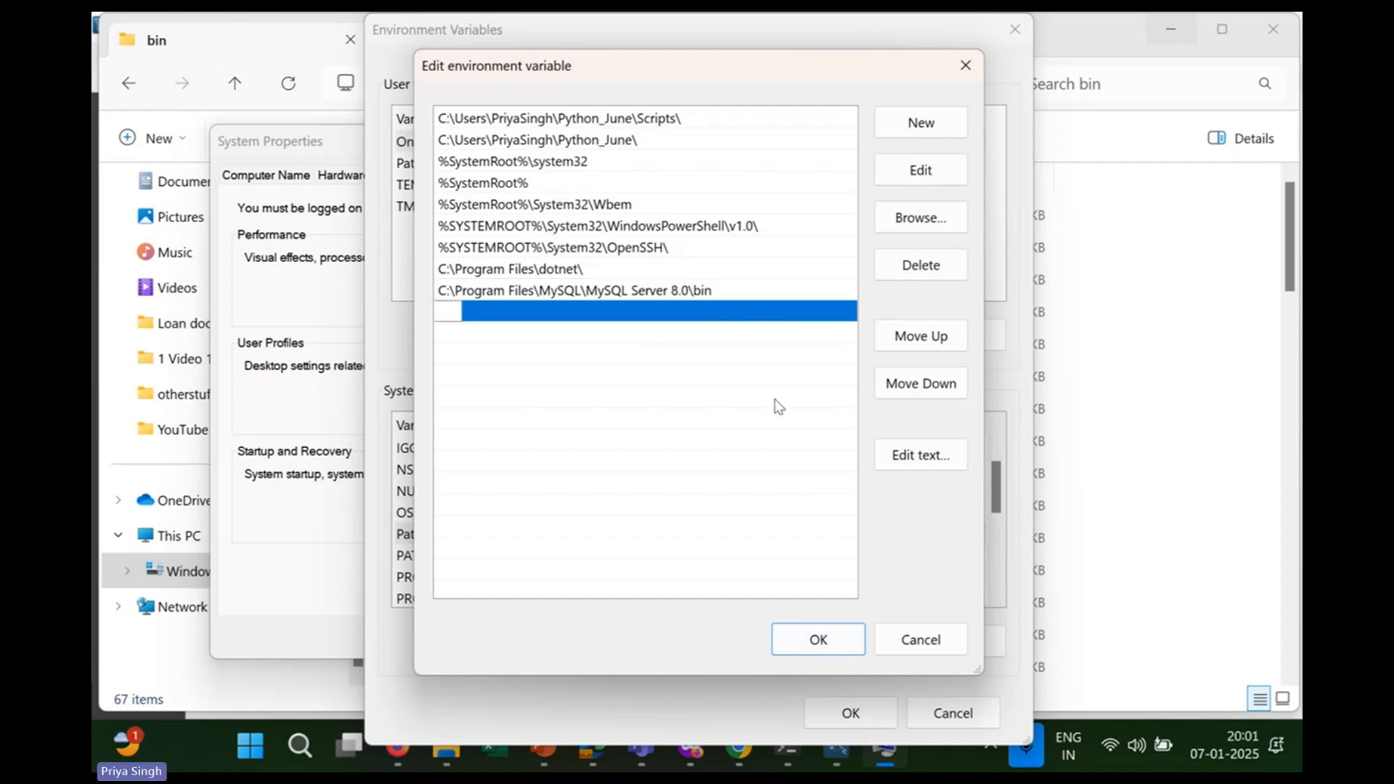
{"action": "left_click", "coordinate": [842, 646]}
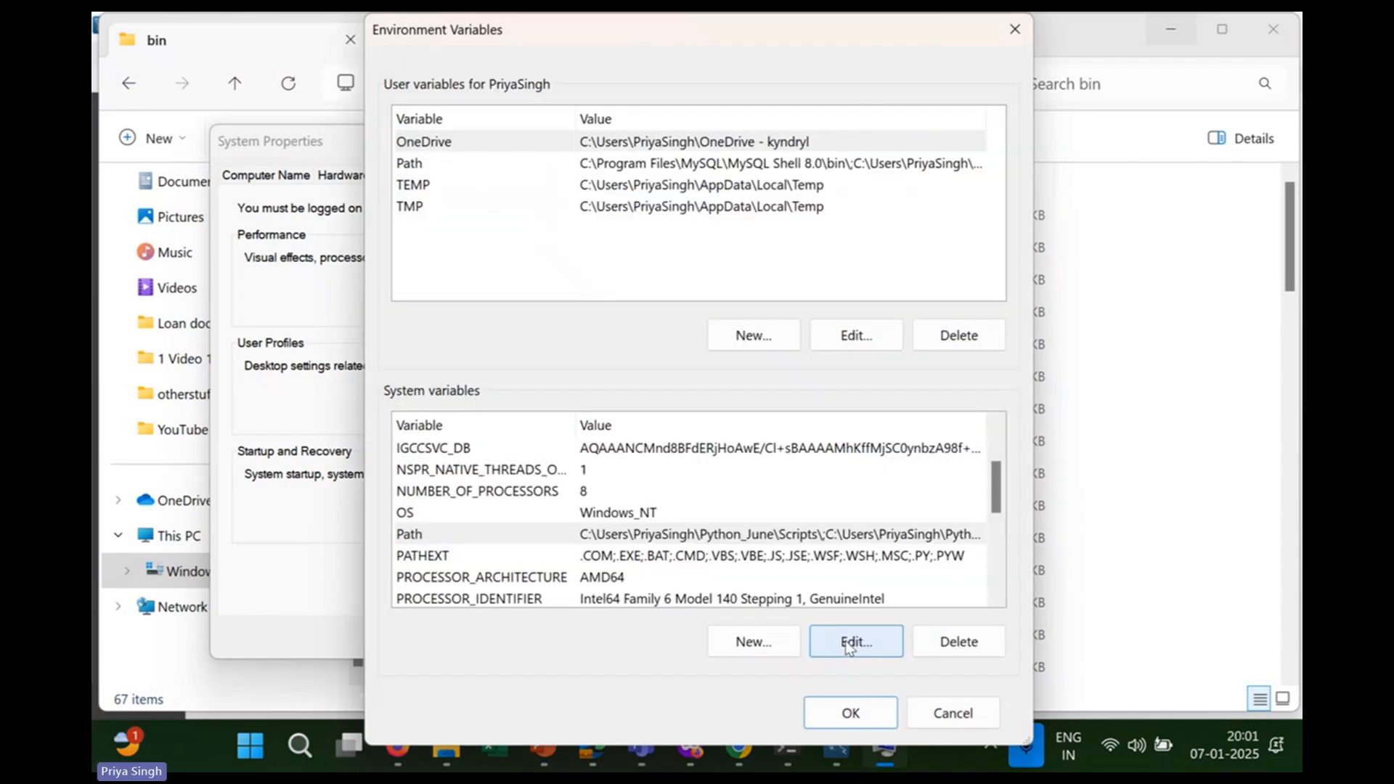
{"action": "left_click", "coordinate": [870, 711]}
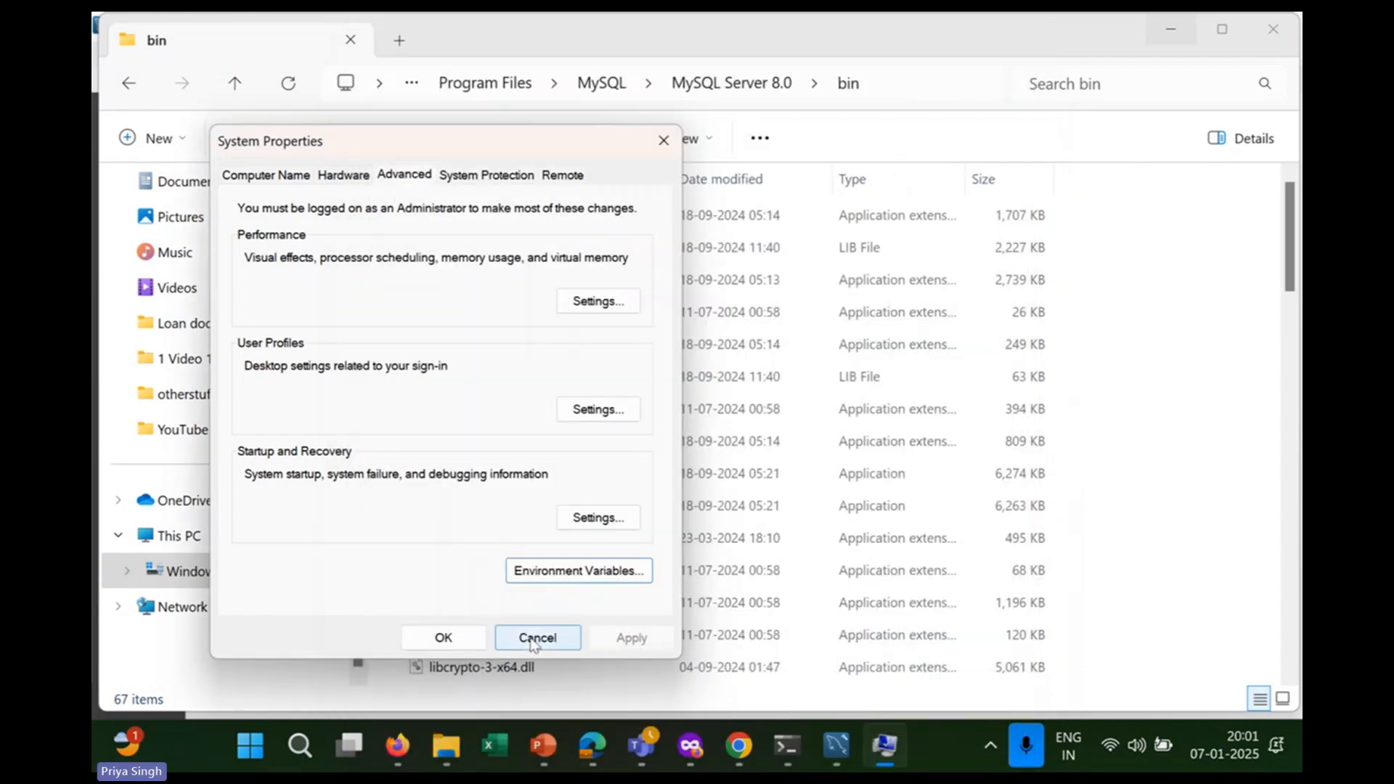
{"action": "left_click", "coordinate": [440, 639]}
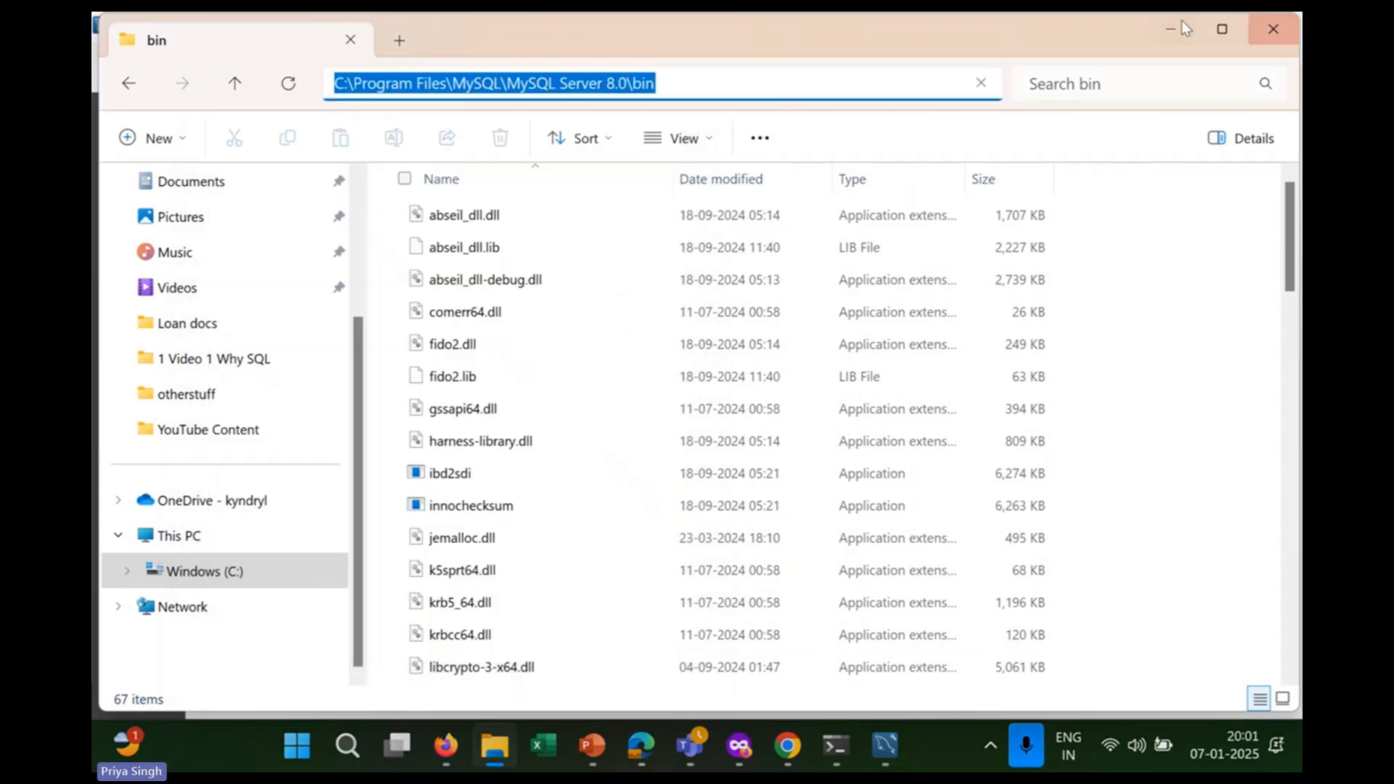
Connect to Local instance MySQL80 in Workbench, collapse student_grades_db, and return to Command Prompt.
{"action": "left_click", "coordinate": [1170, 29]}
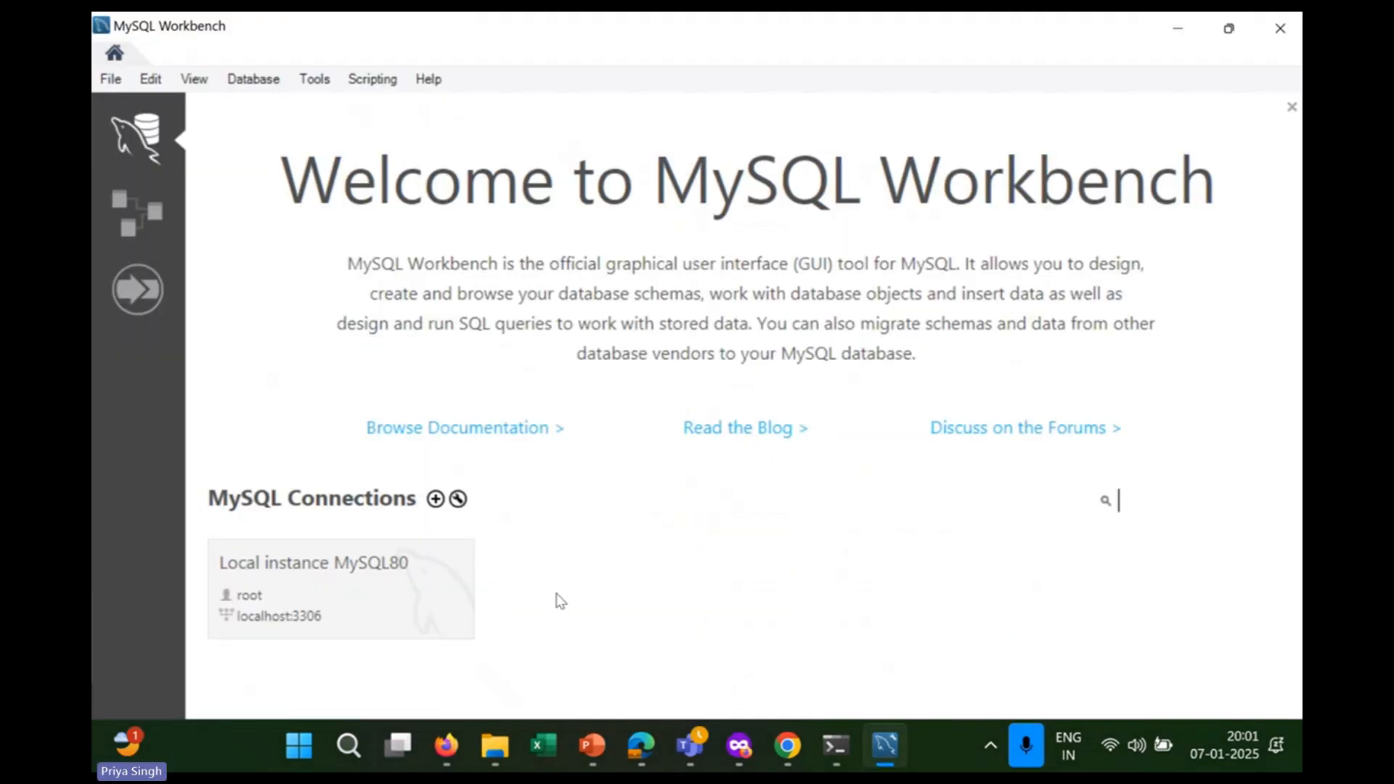
{"action": "left_click", "coordinate": [354, 586]}
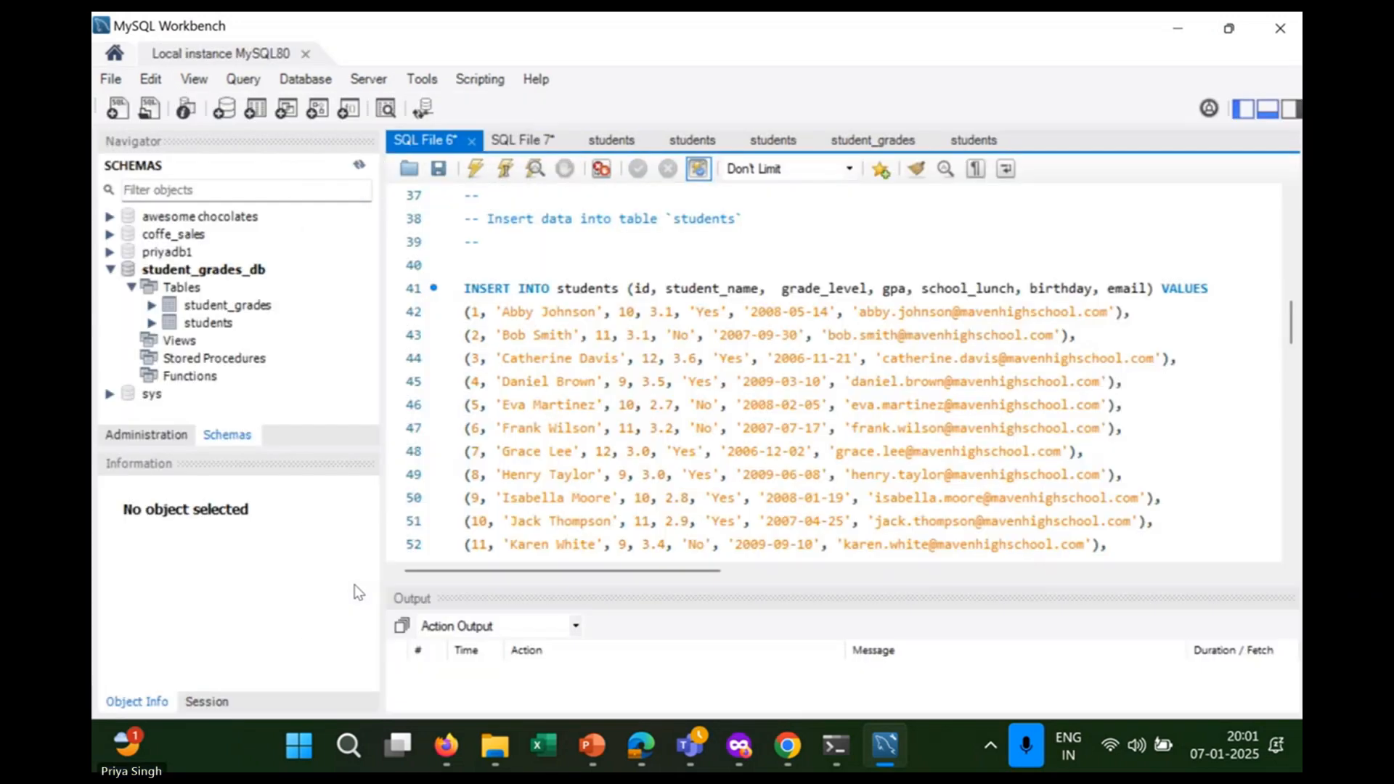
{"action": "left_click", "coordinate": [111, 271]}
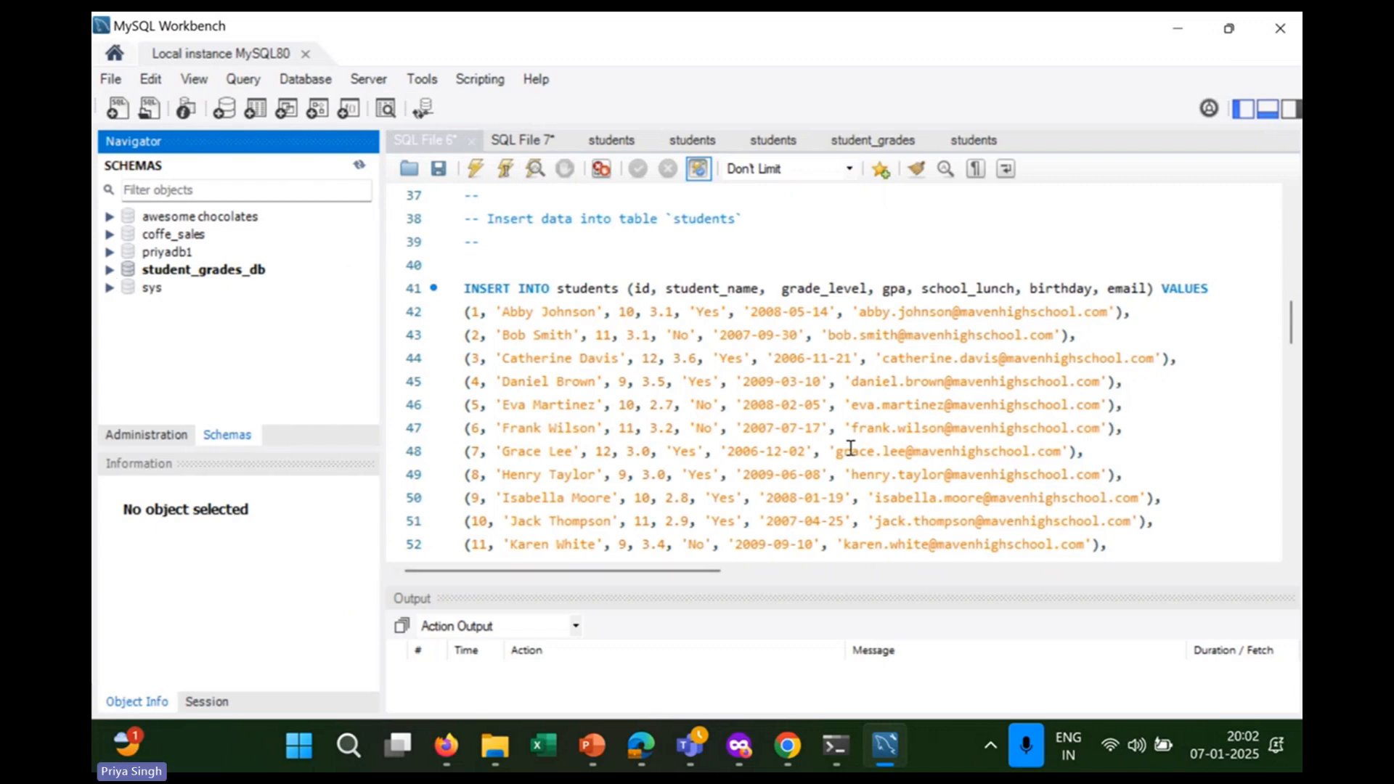
{"action": "left_click", "coordinate": [836, 744]}
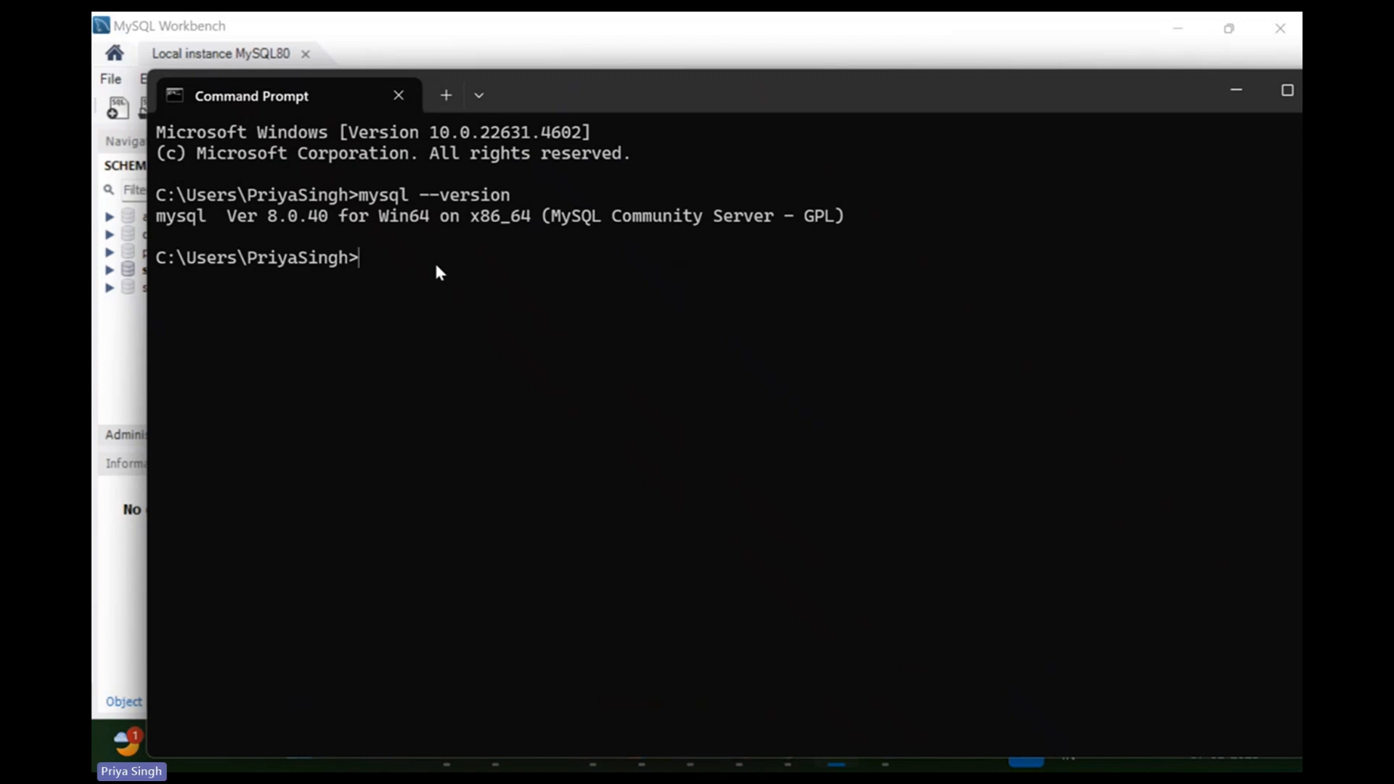
Log in with mysql -u root -p using the root password, then run show databases;.
{"action": "type", "text": "mysql"}
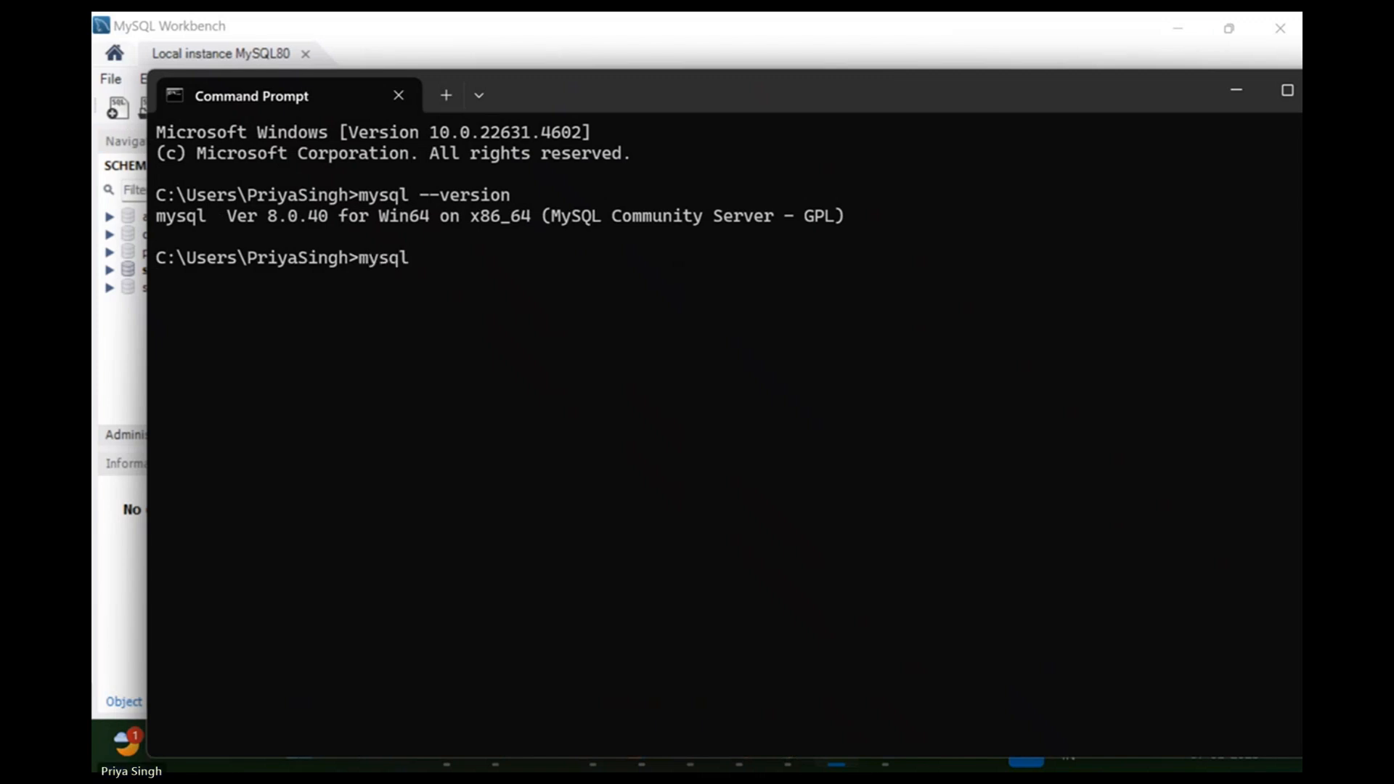
{"action": "type", "text": " -u root -p"}
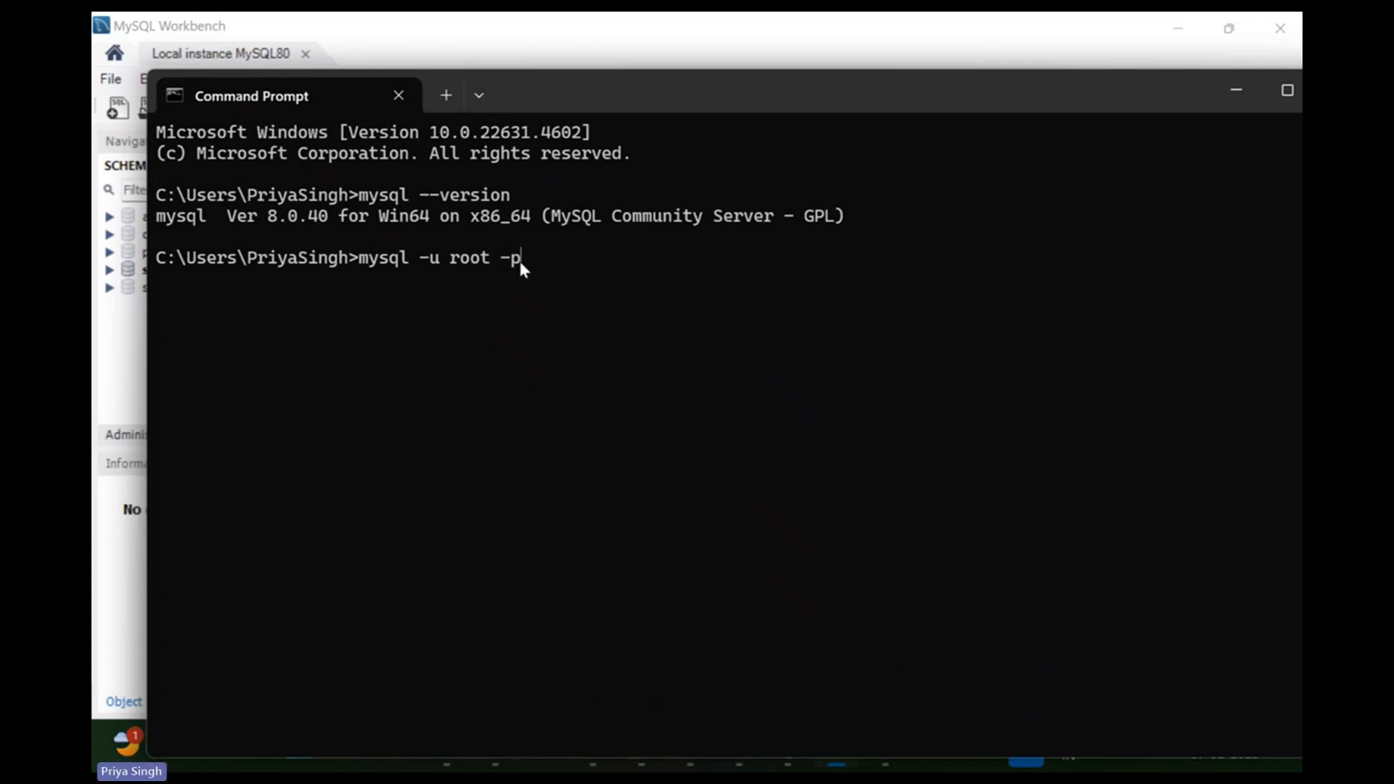
{"action": "key", "text": "Return"}
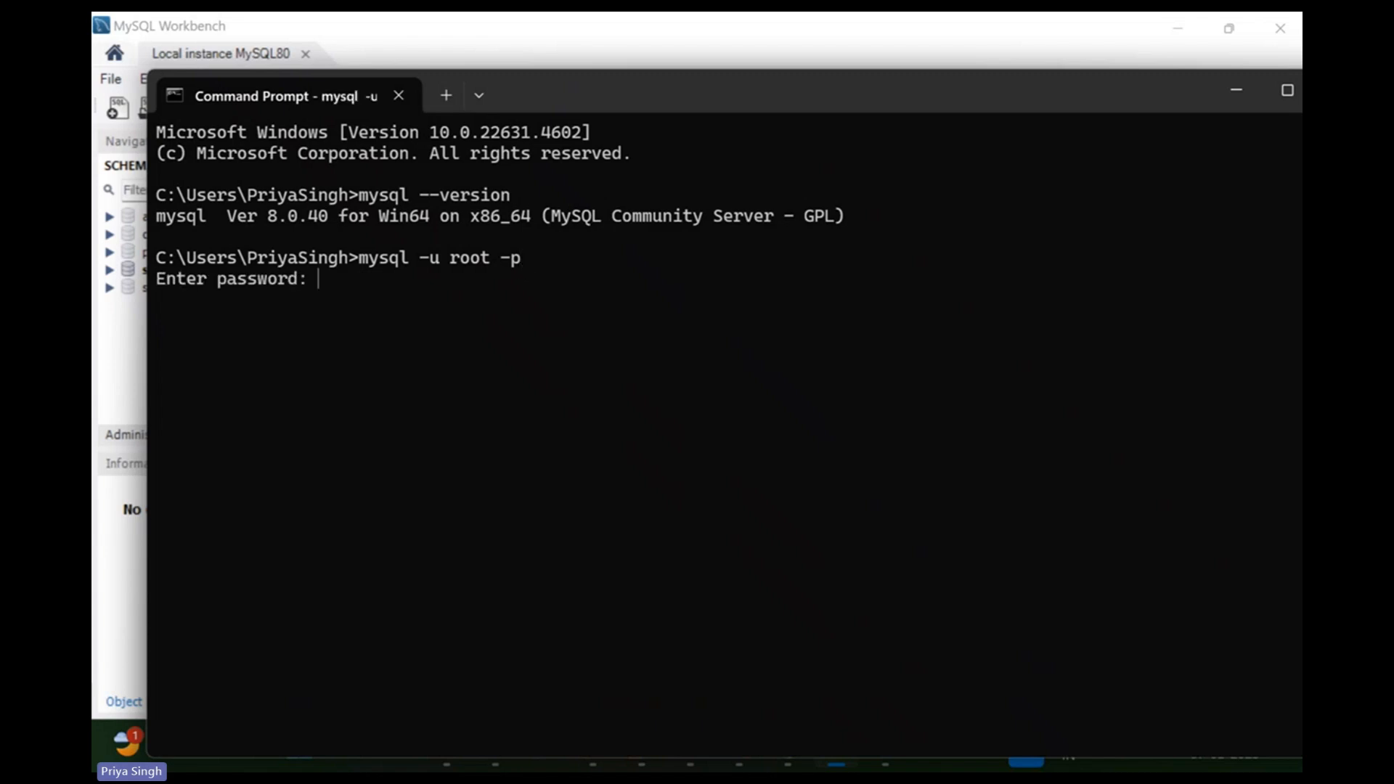
{"action": "type", "text": "*************"}
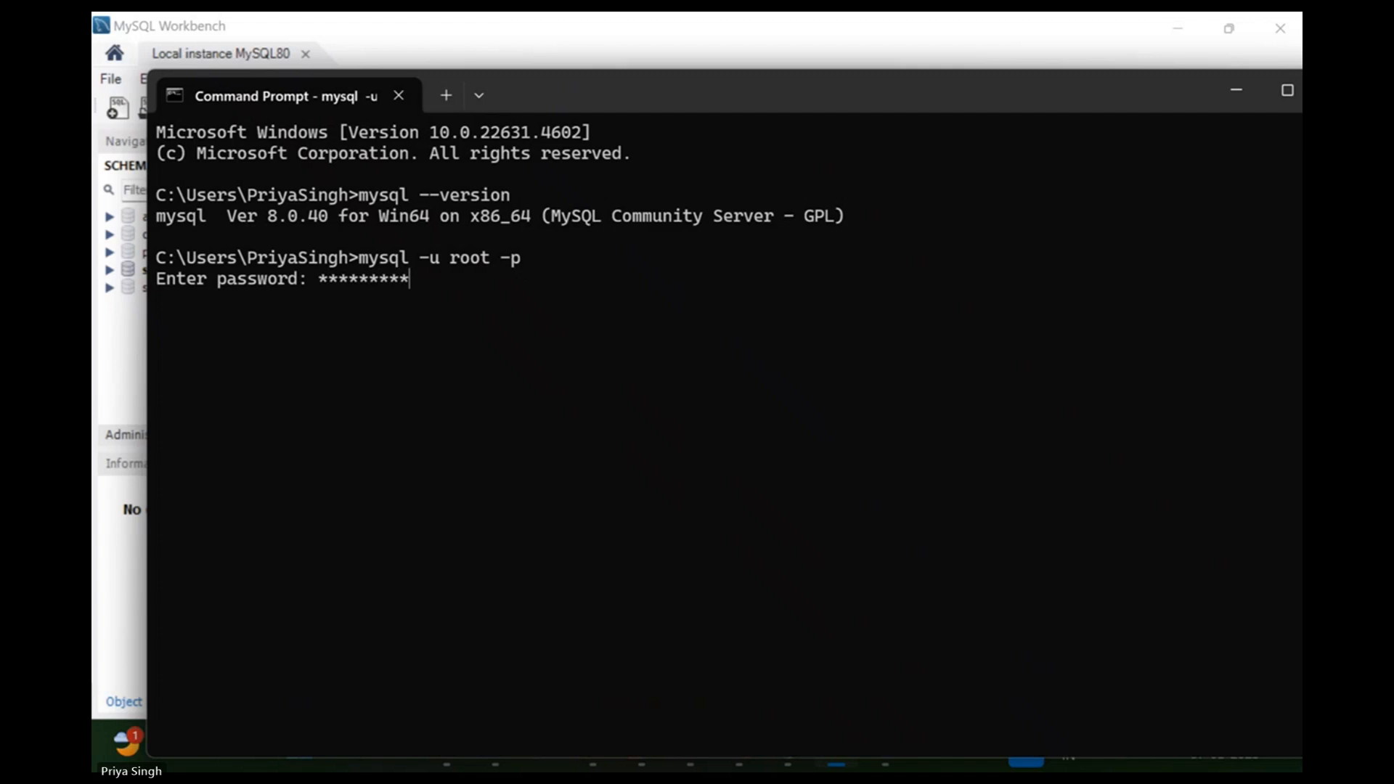
{"action": "key", "text": "Return"}
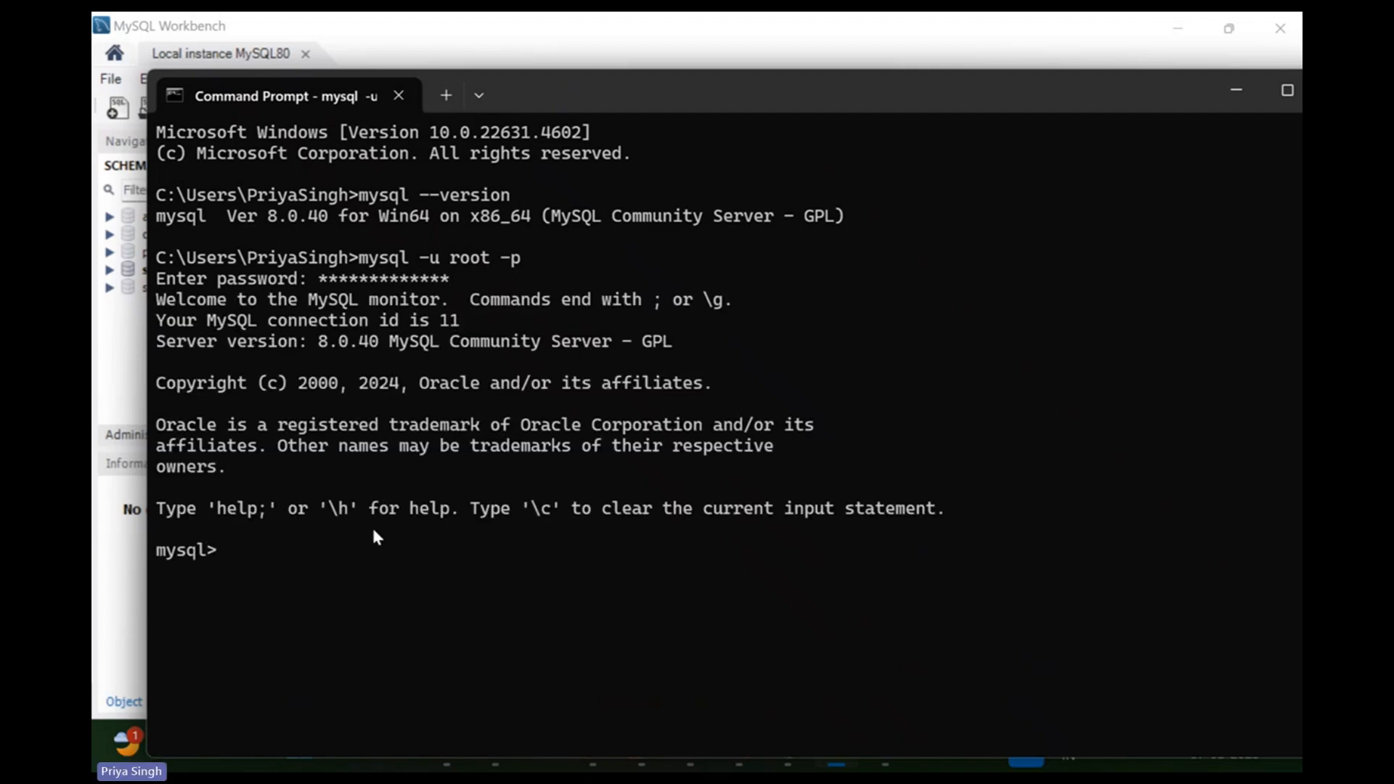
{"action": "type", "text": "sh"}
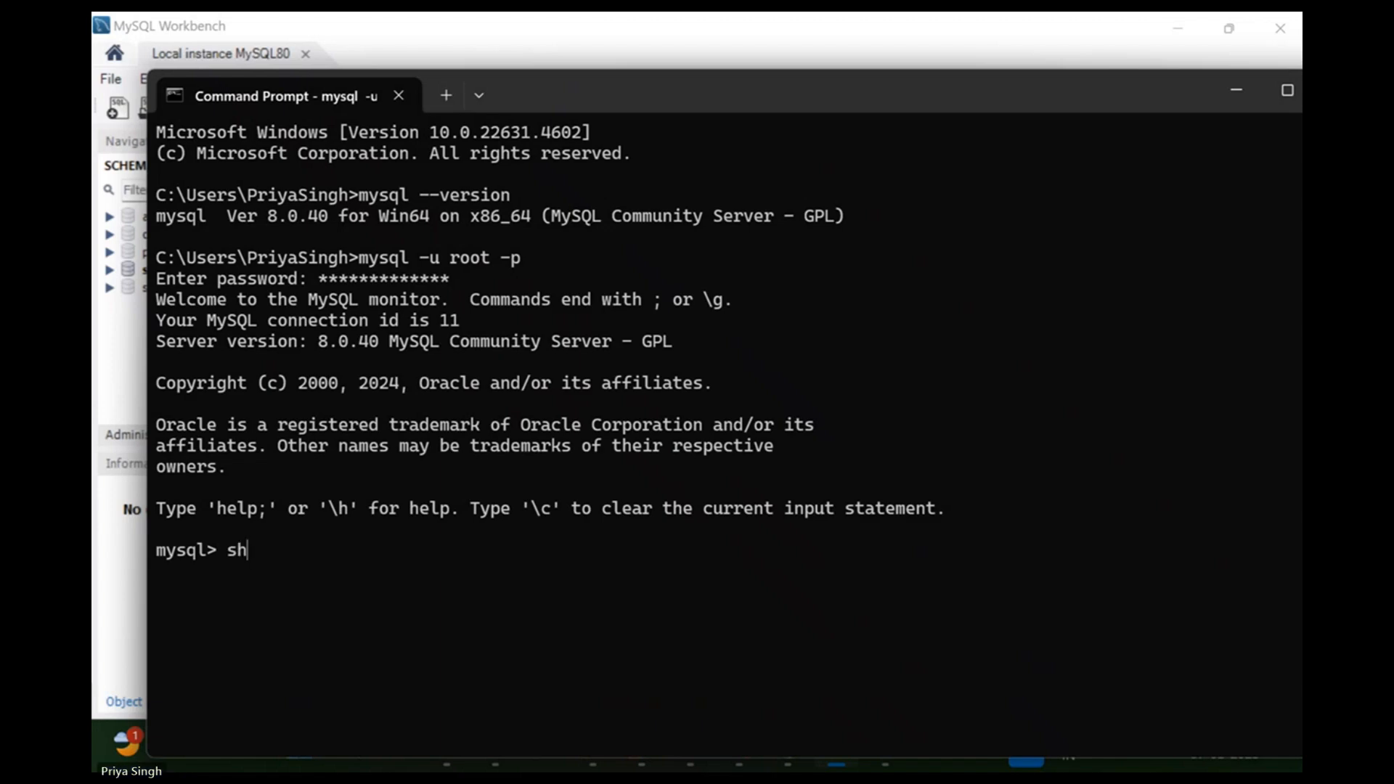
{"action": "type", "text": "ow databases"}
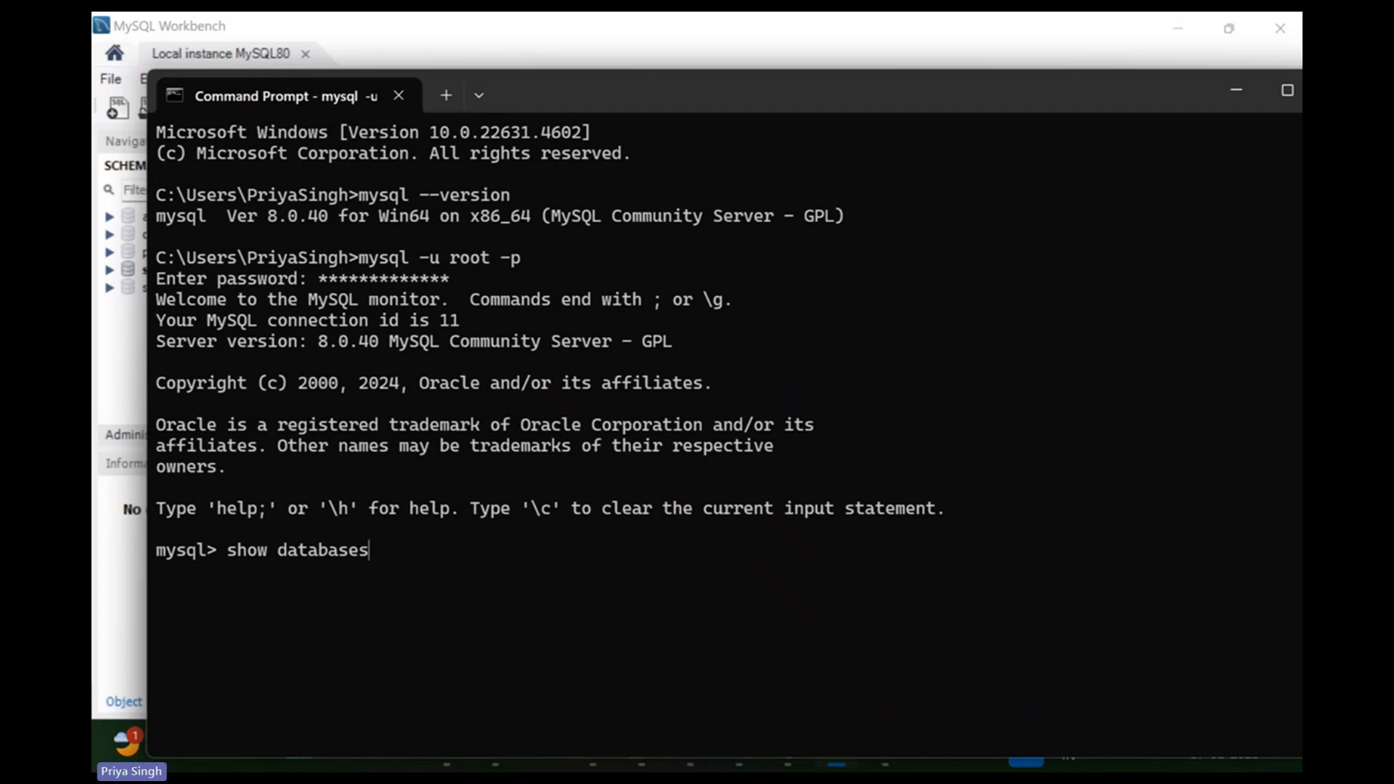
{"action": "type", "text": ";"}
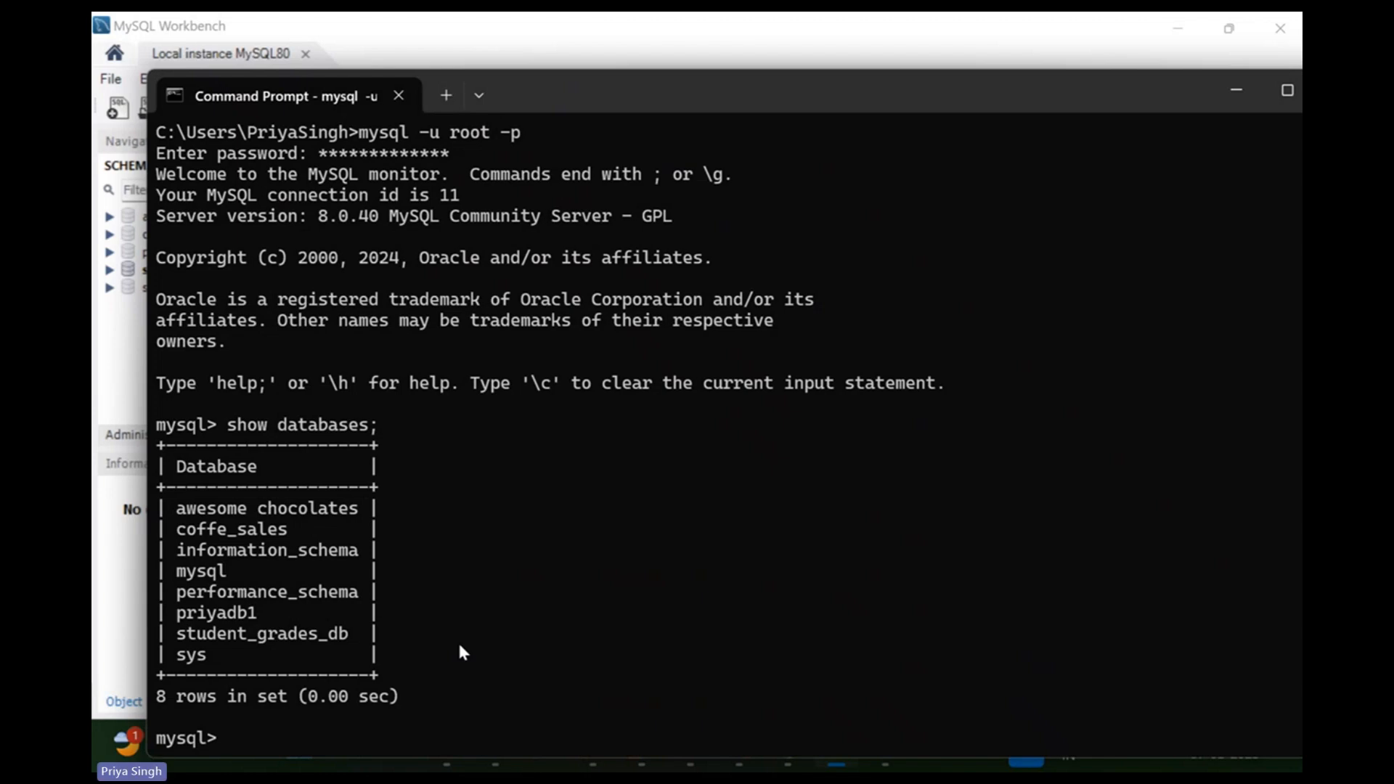
Run create database priyadb2; and show databases; to confirm it, then minimize Command Prompt.
{"action": "type", "text": "create databa"}
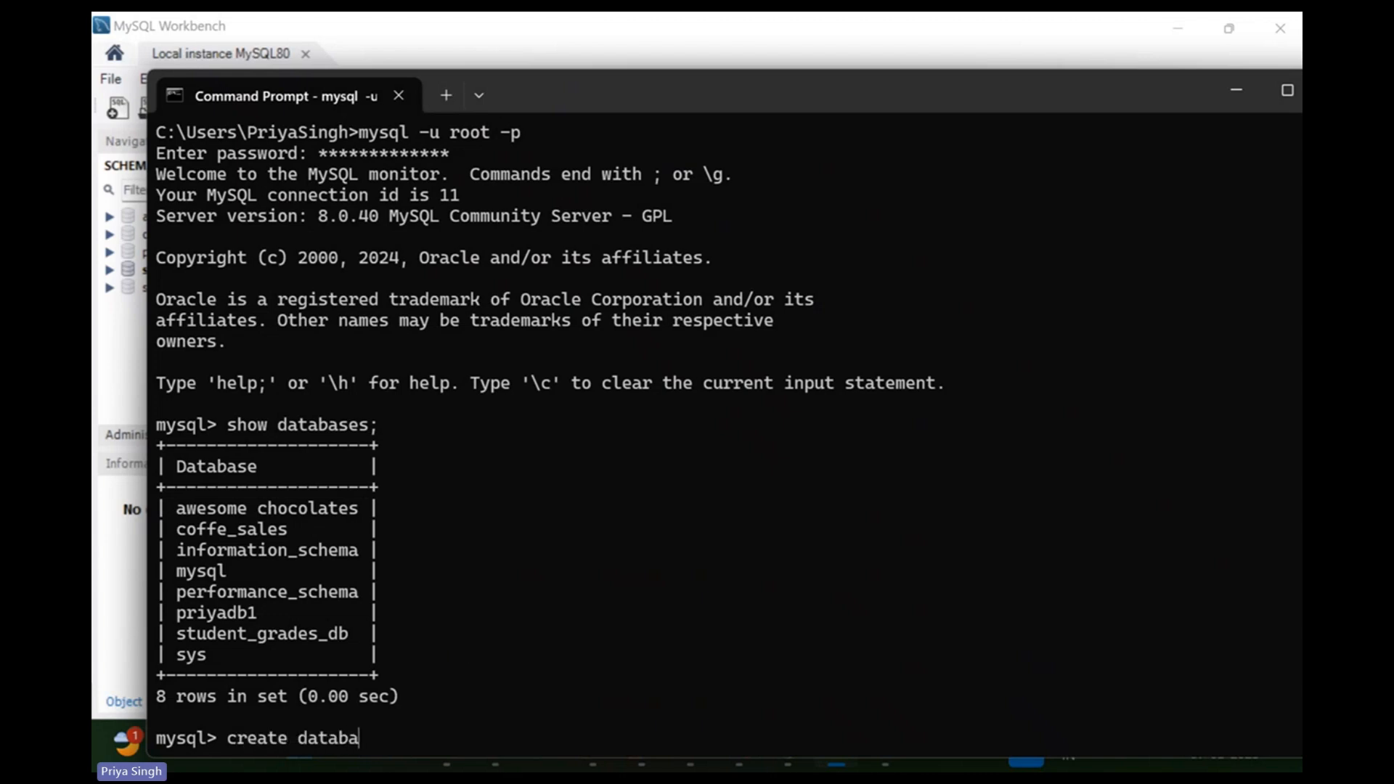
{"action": "type", "text": "se priya"}
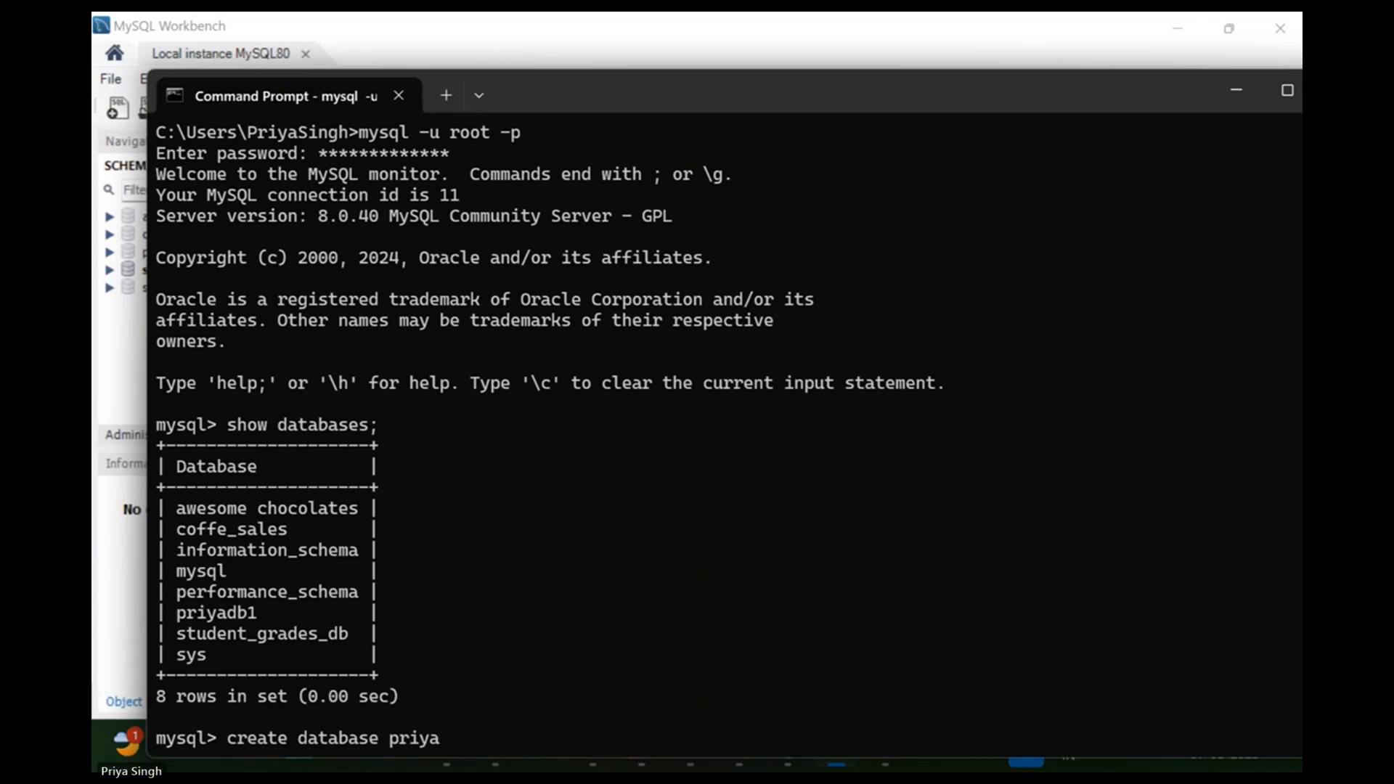
{"action": "type", "text": "db2"}
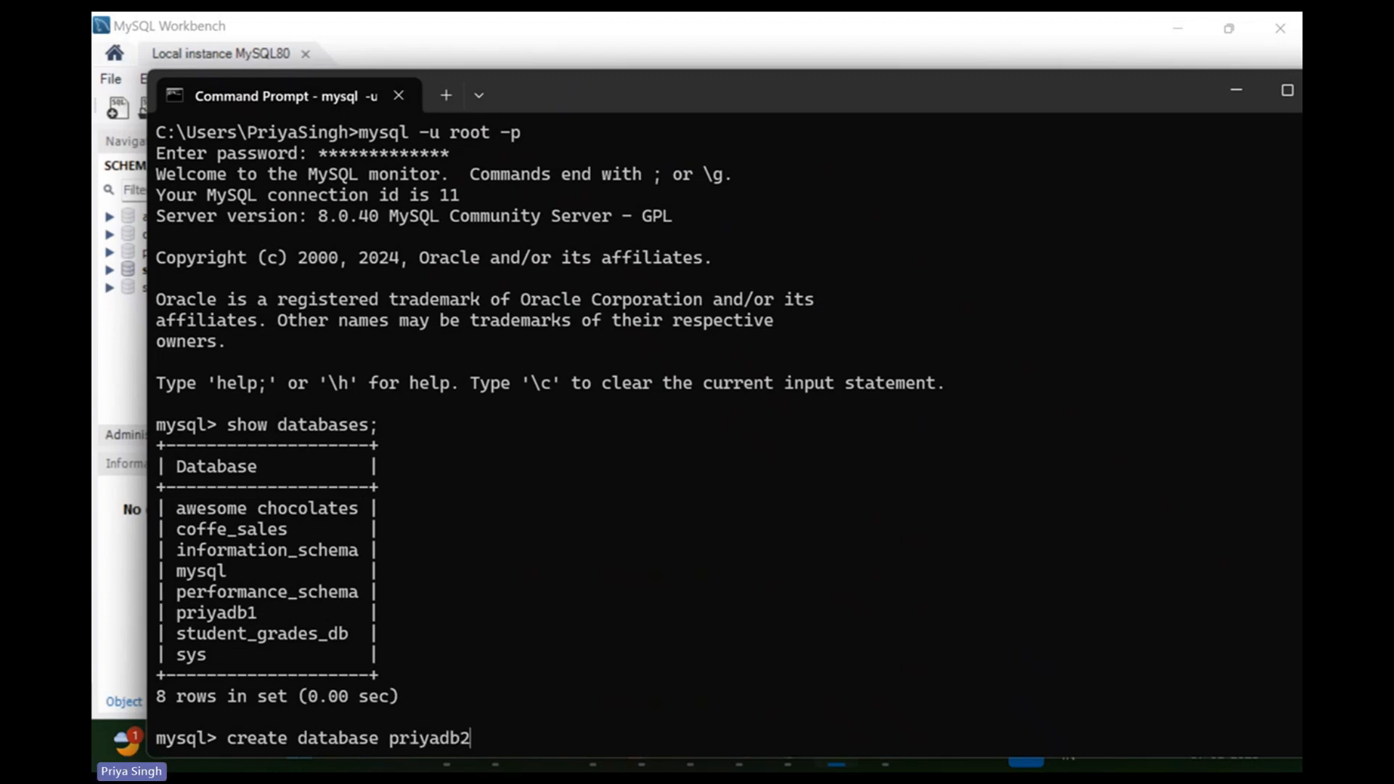
{"action": "type", "text": ";"}
{"action": "key", "text": "Return"}
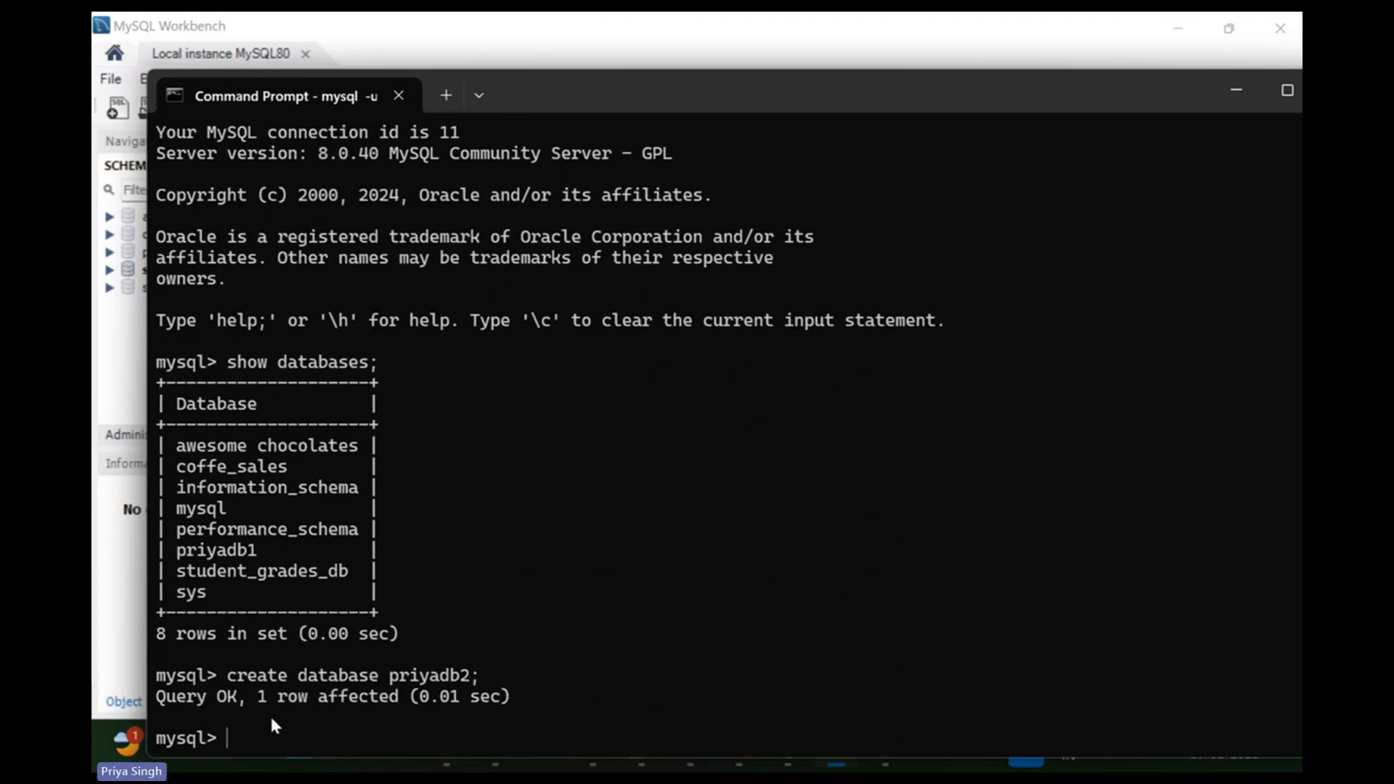
{"action": "type", "text": "showdat"}
{"action": "key", "text": "BackSpace"}
{"action": "key", "text": "BackSpace"}
{"action": "key", "text": "BackSpace"}
{"action": "type", "text": "databases;"}
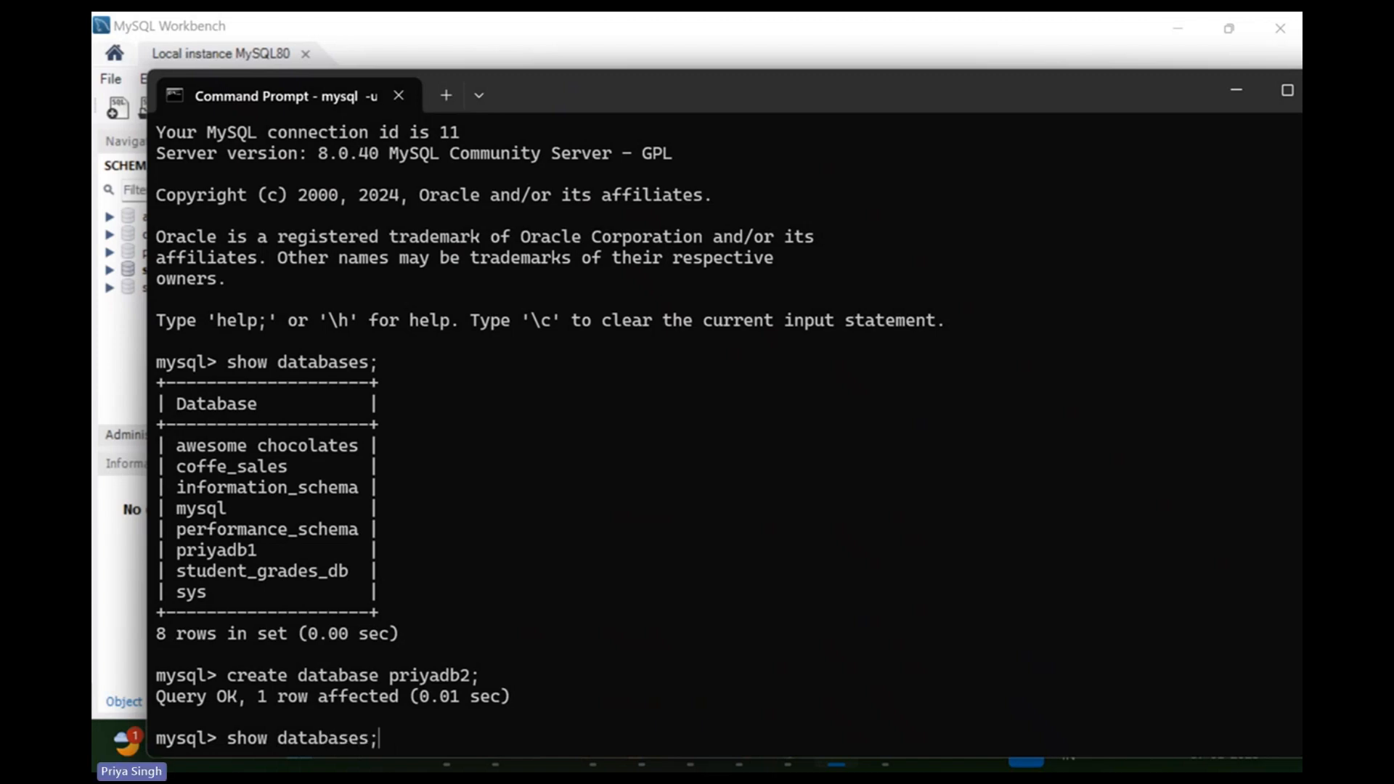
{"action": "key", "text": "Return"}
{"action": "left_click_drag", "start_coordinate": [268, 616], "coordinate": [182, 623]}
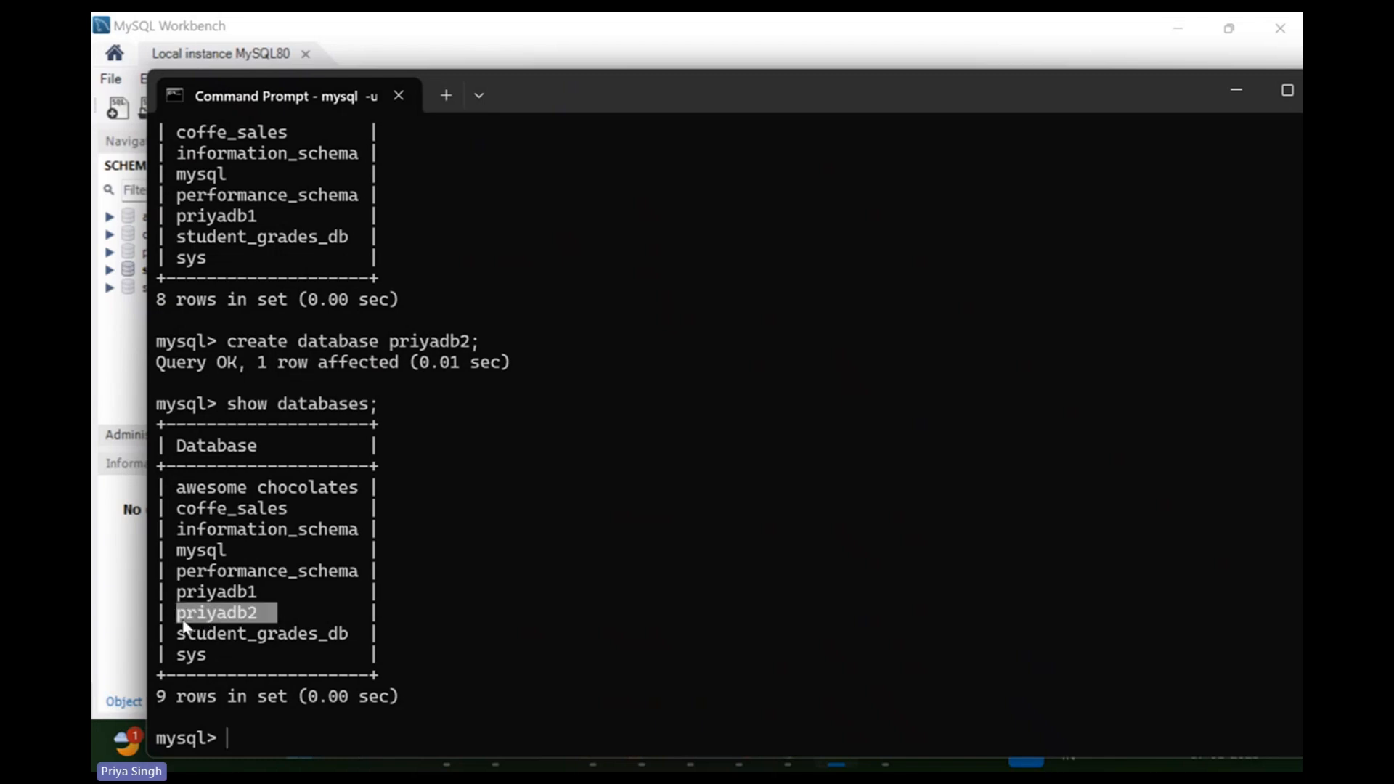
{"action": "left_click", "coordinate": [1243, 93]}
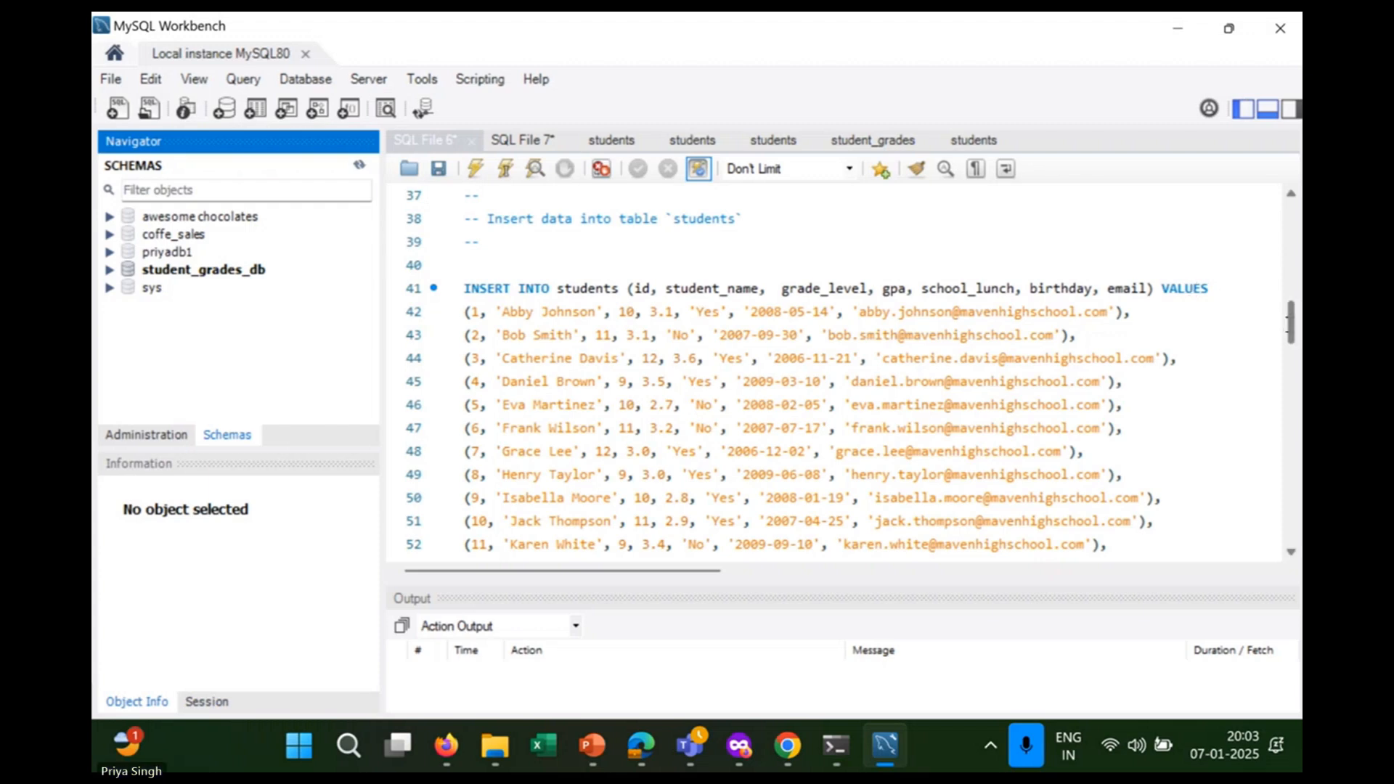
Refresh Workbench's Schemas list, collapse student_grades_db, and expand priyadb2 to show its Tables.
{"action": "left_click_drag", "start_coordinate": [1292, 319], "coordinate": [1293, 218]}
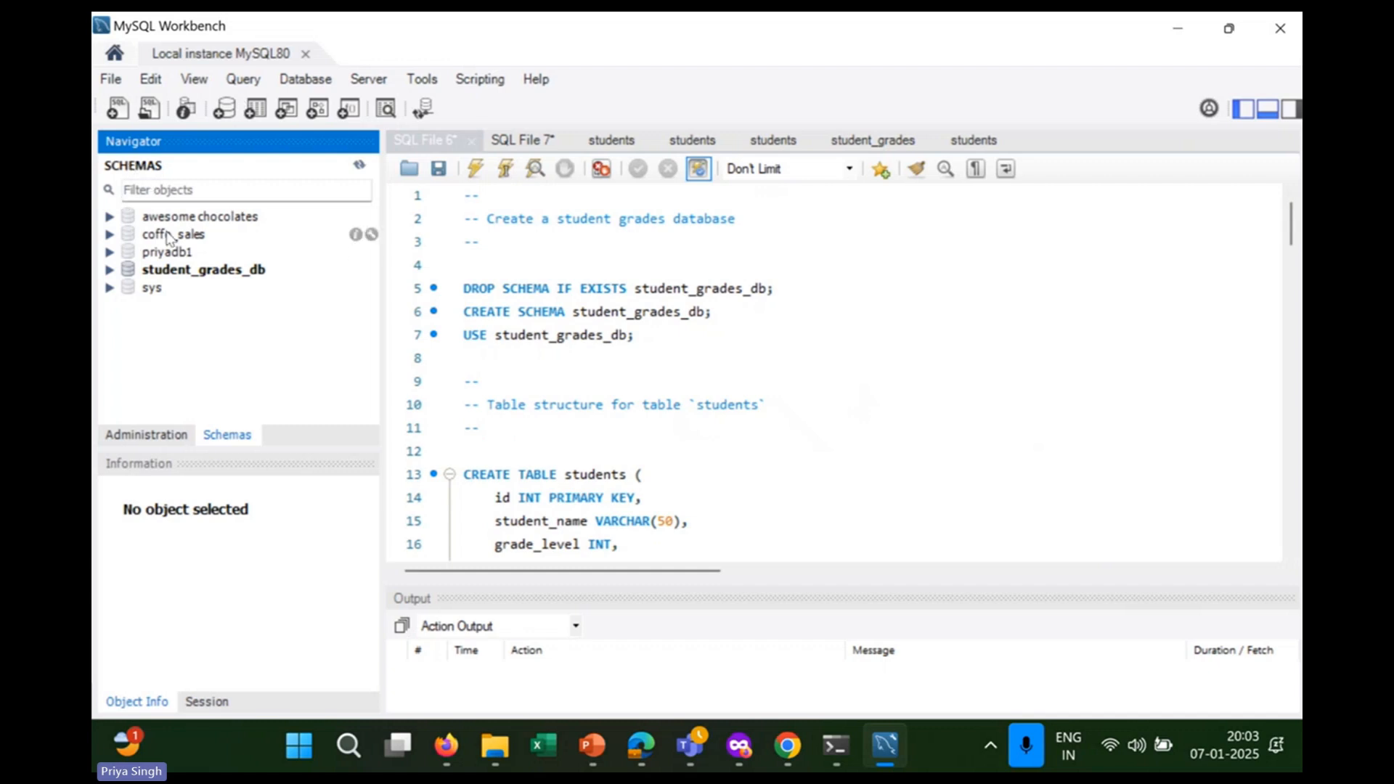
{"action": "left_click", "coordinate": [358, 165]}
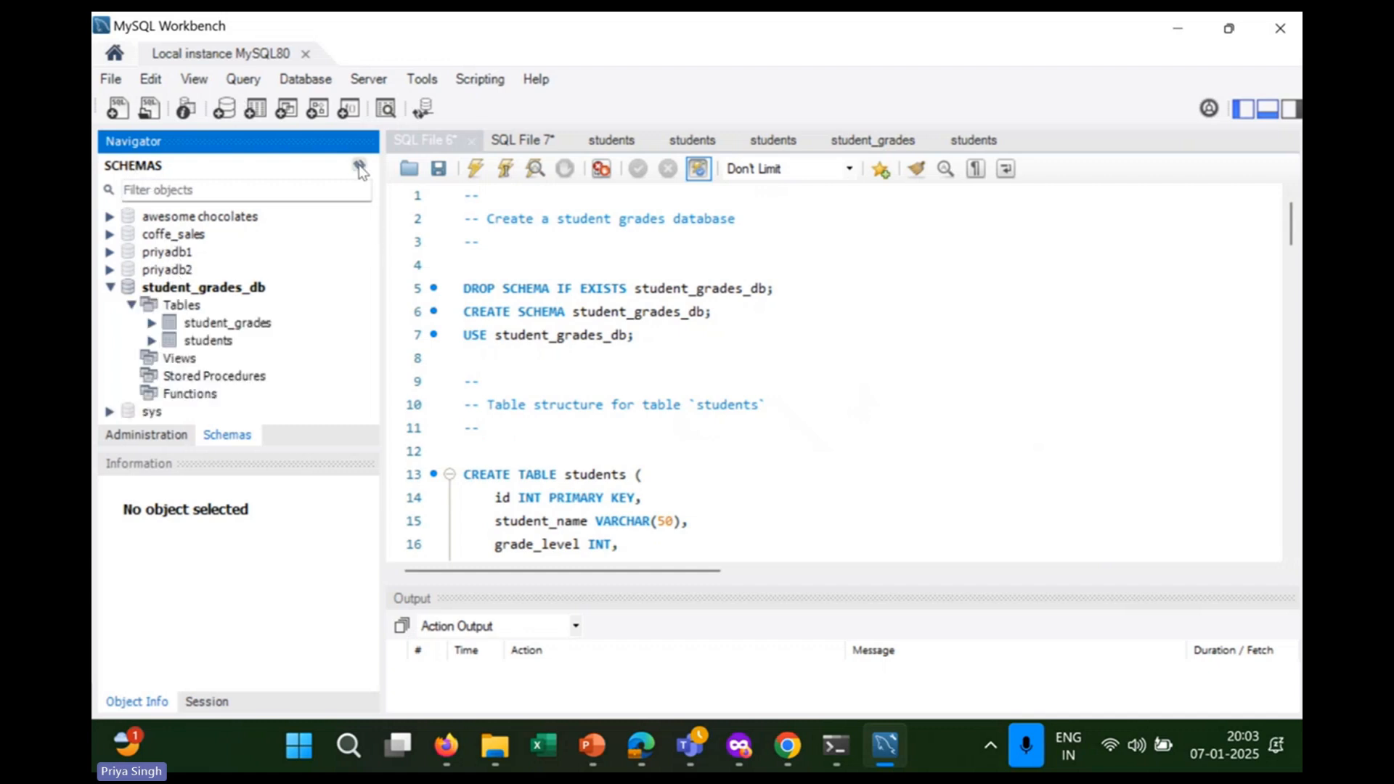
{"action": "left_click", "coordinate": [128, 290]}
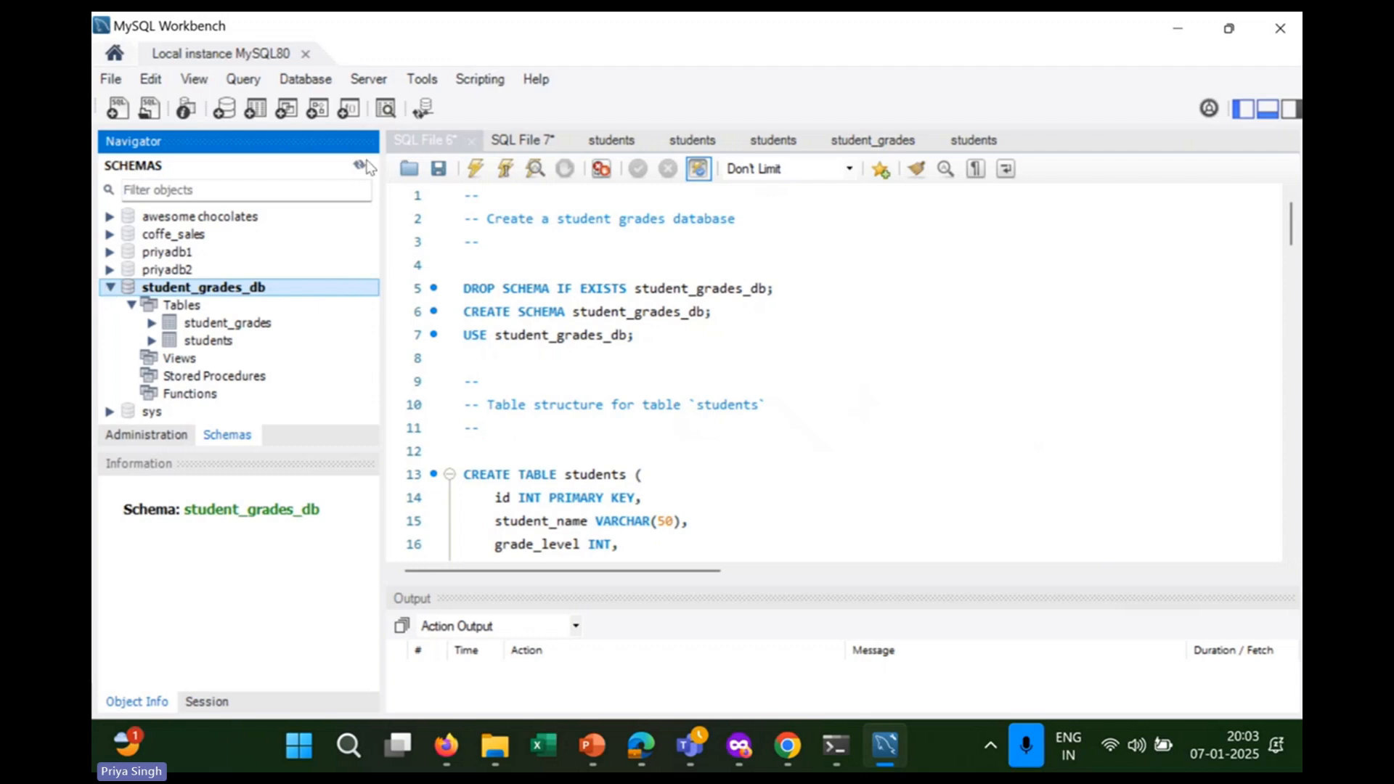
{"action": "left_click", "coordinate": [110, 287]}
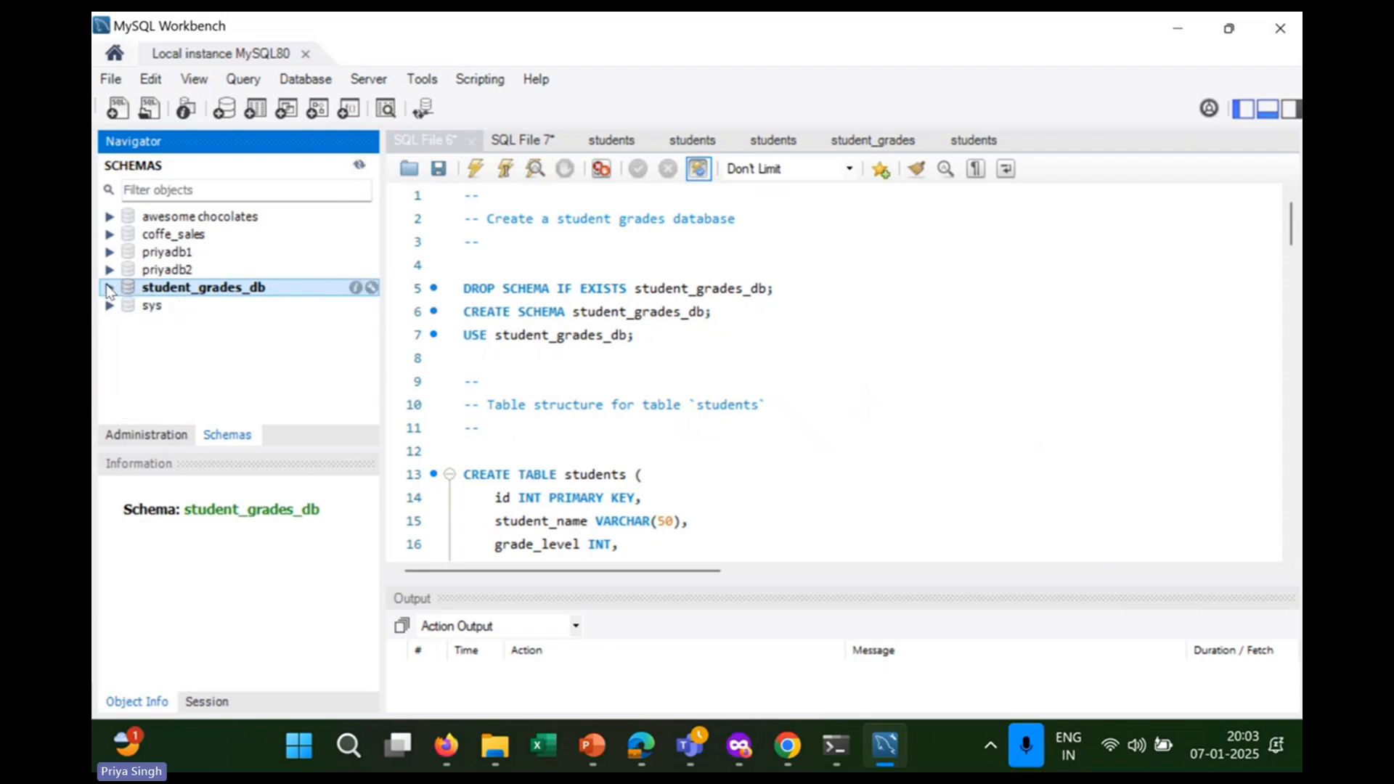
{"action": "left_click", "coordinate": [166, 273]}
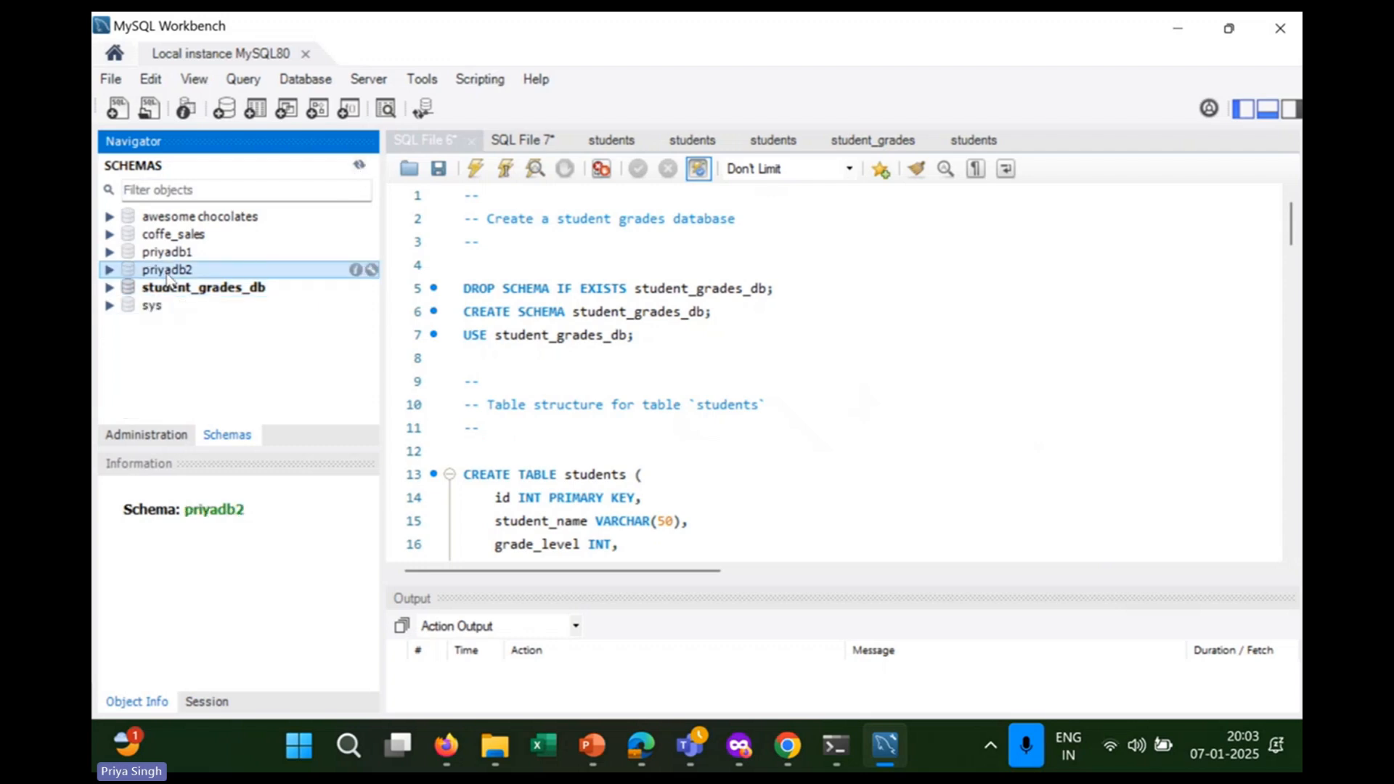
{"action": "left_click", "coordinate": [109, 270]}
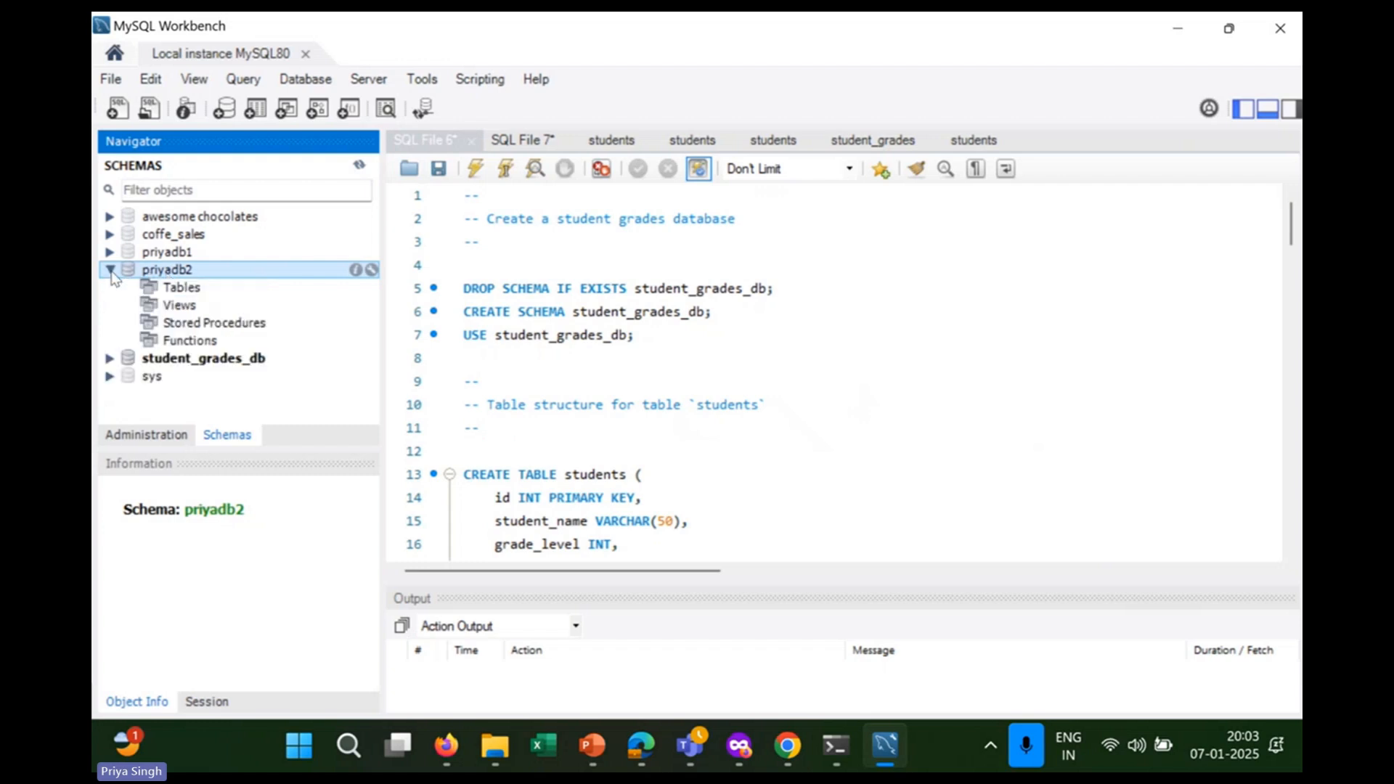
{"action": "left_click", "coordinate": [179, 288]}
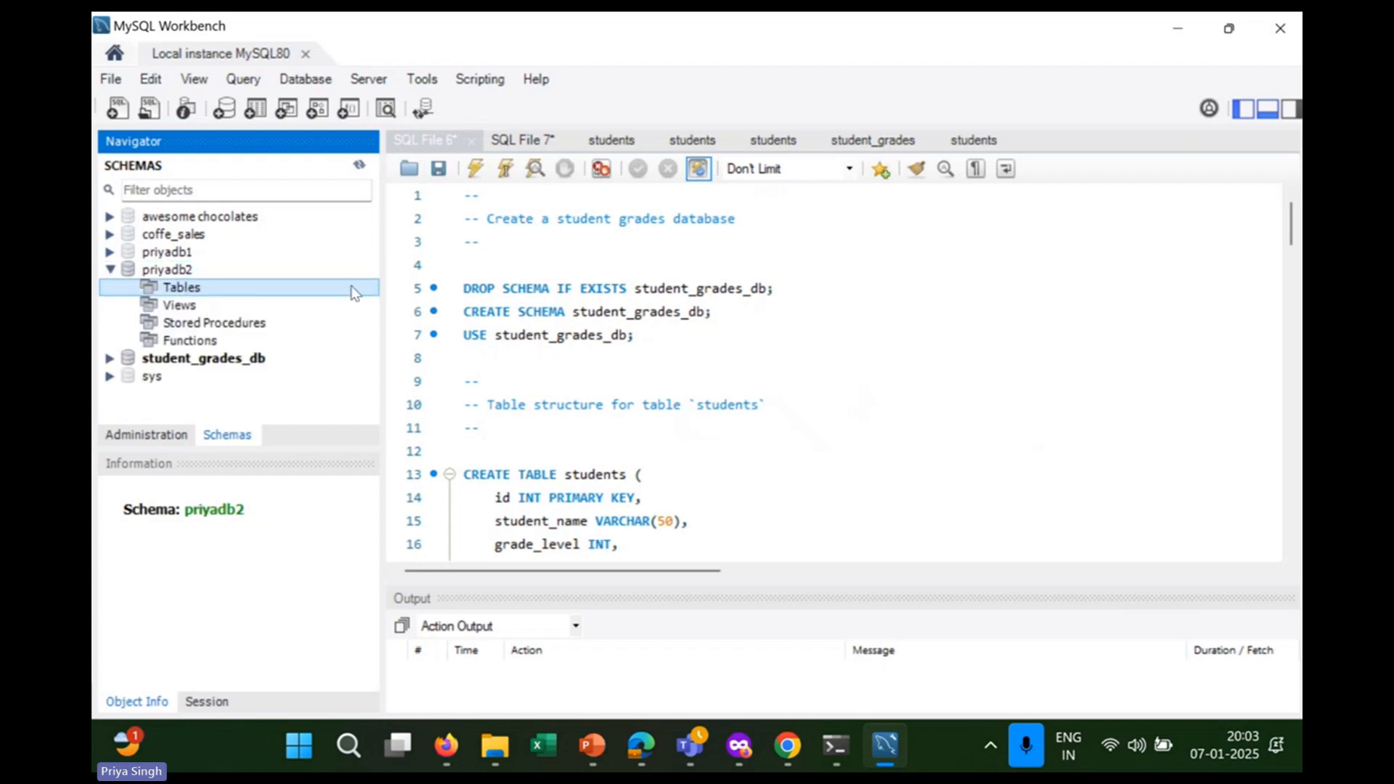
{"action": "left_click", "coordinate": [187, 271]}
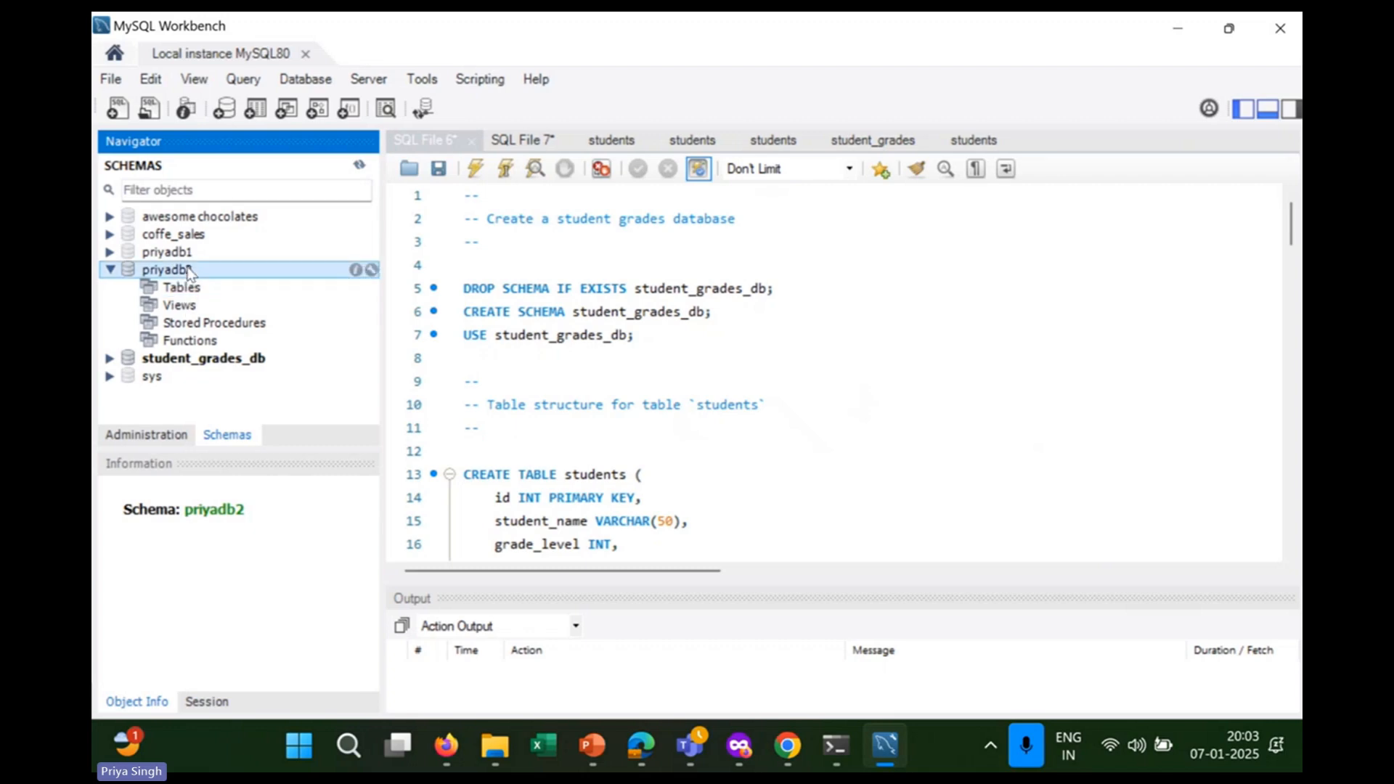